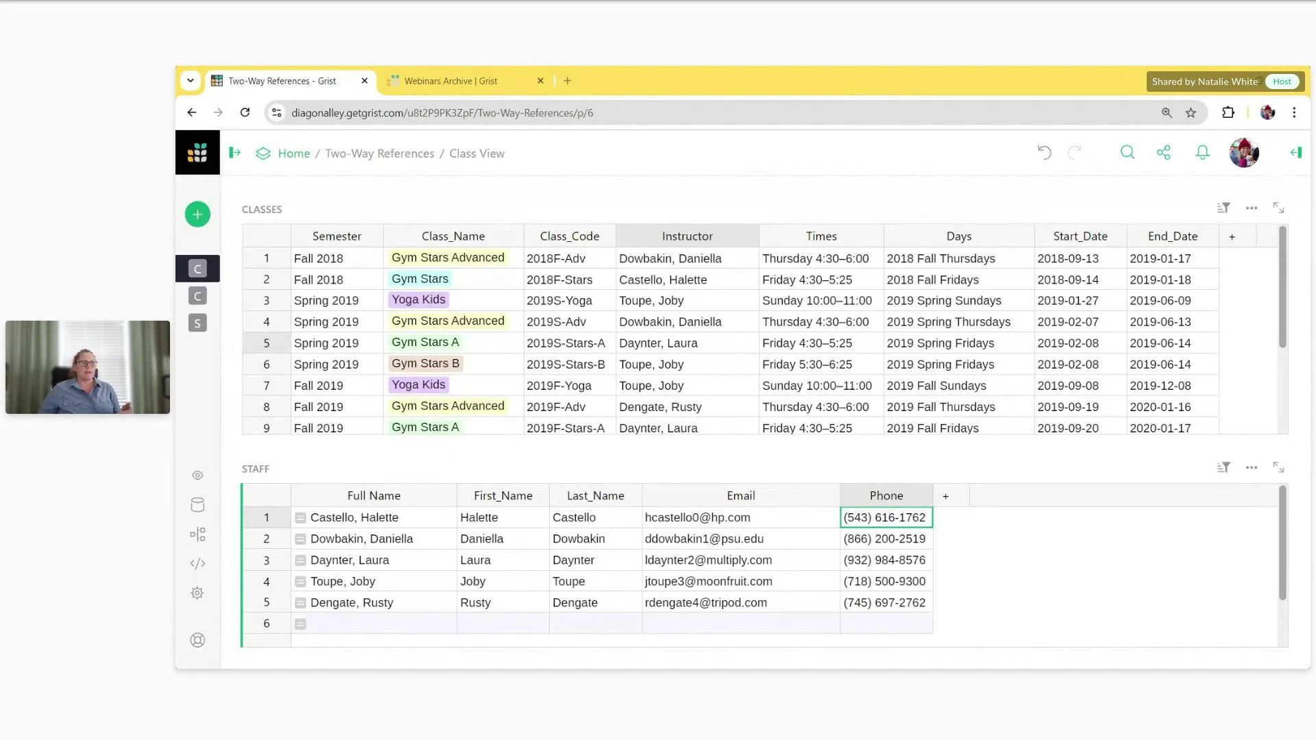
Step: Switch to the Grist Webinars Archive page and look through the upcoming webinar and the list of past webinars
left_click(447, 83)
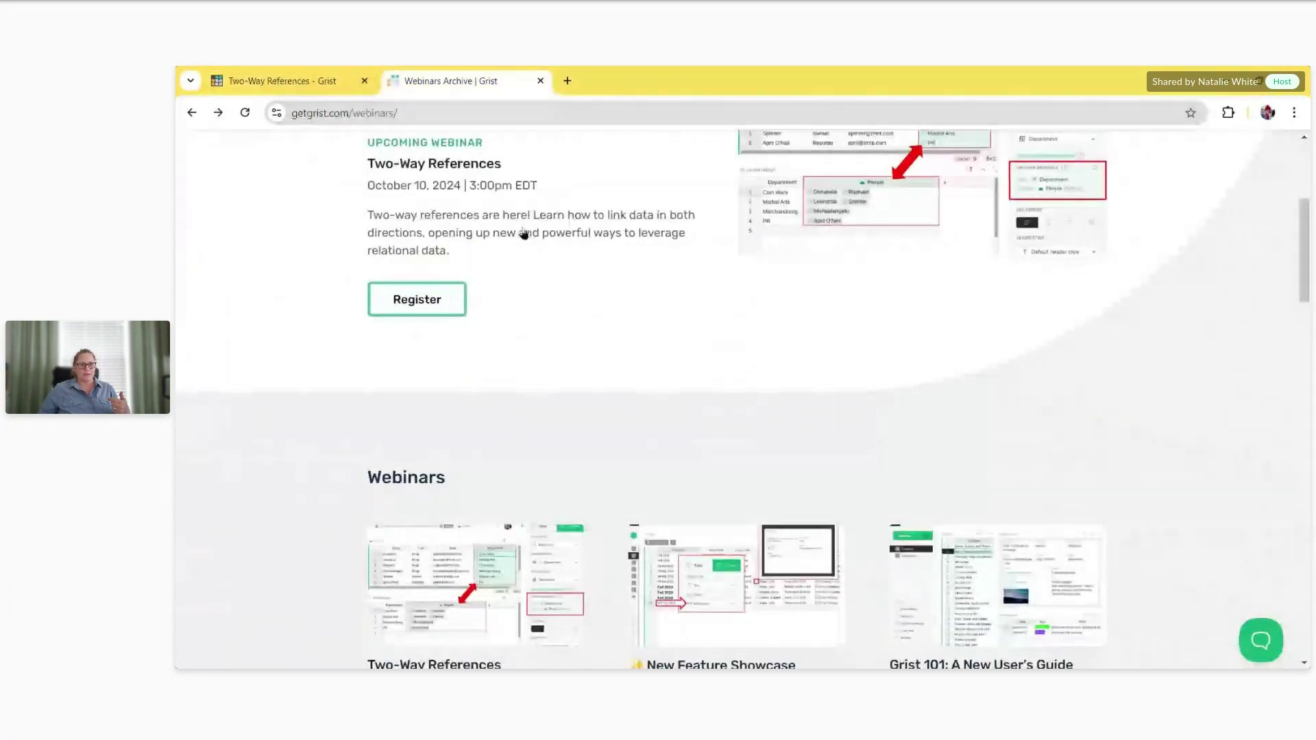
scroll(548, 233, "up", 5)
mouse_move(767, 169)
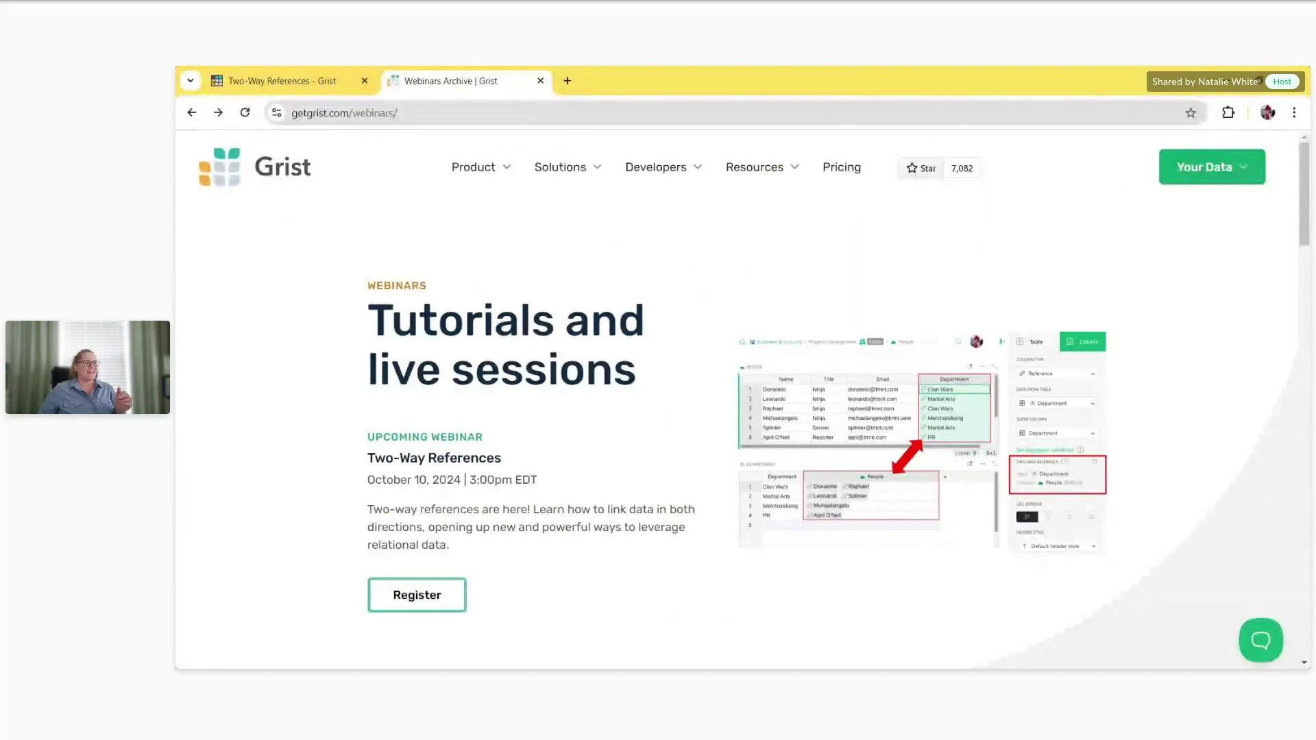
scroll(593, 402, "down", 1)
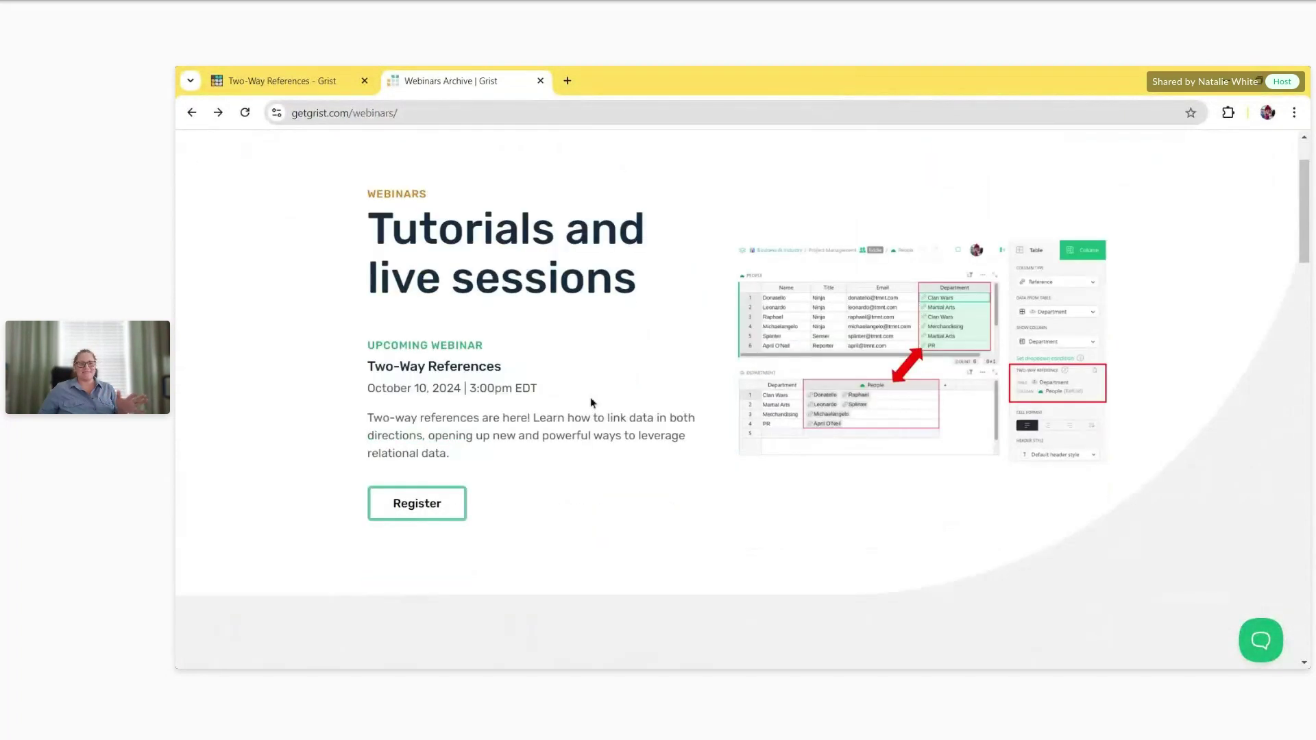
scroll(594, 403, "down", 2)
scroll(592, 404, "down", 2)
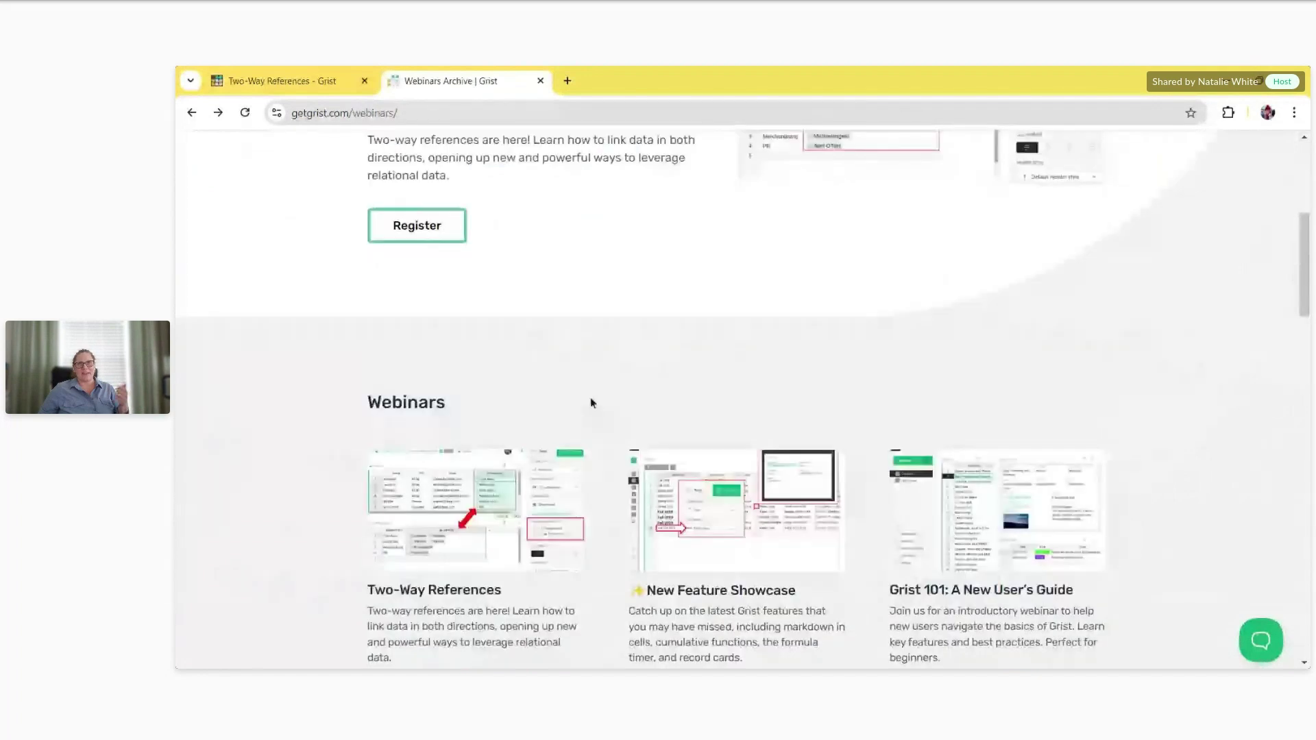
scroll(592, 402, "down", 1)
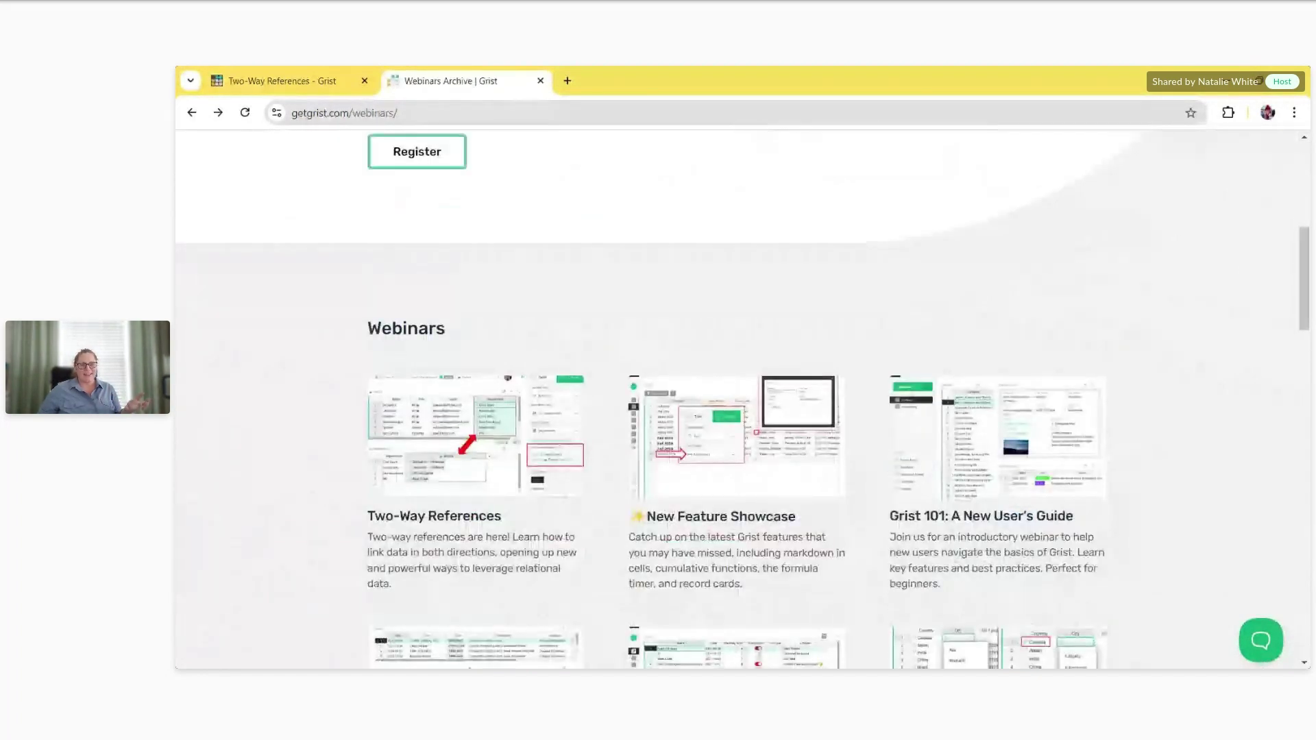
scroll(591, 403, "down", 1)
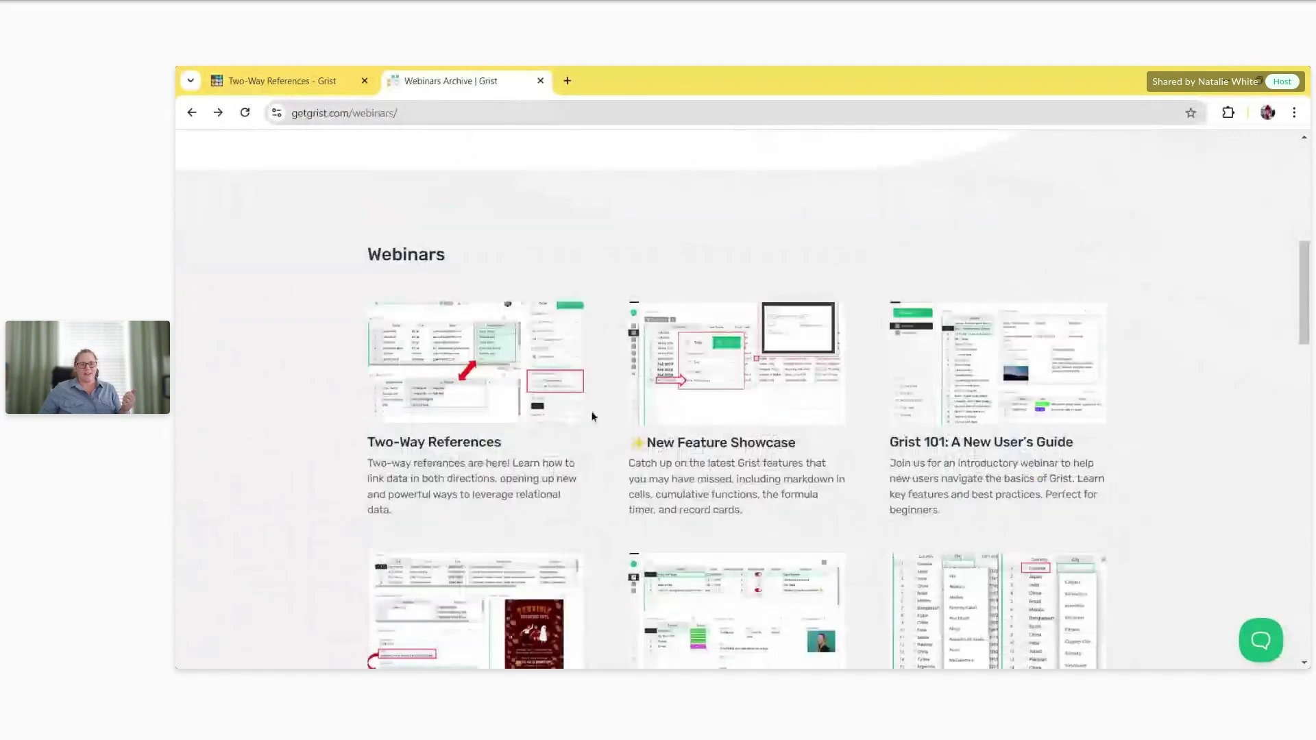
Step: Open the New Feature Showcase webinar, view the Record cards article linked in its timestamps, and return to the webinar page
left_click(718, 446)
scroll(718, 446, "down", 4)
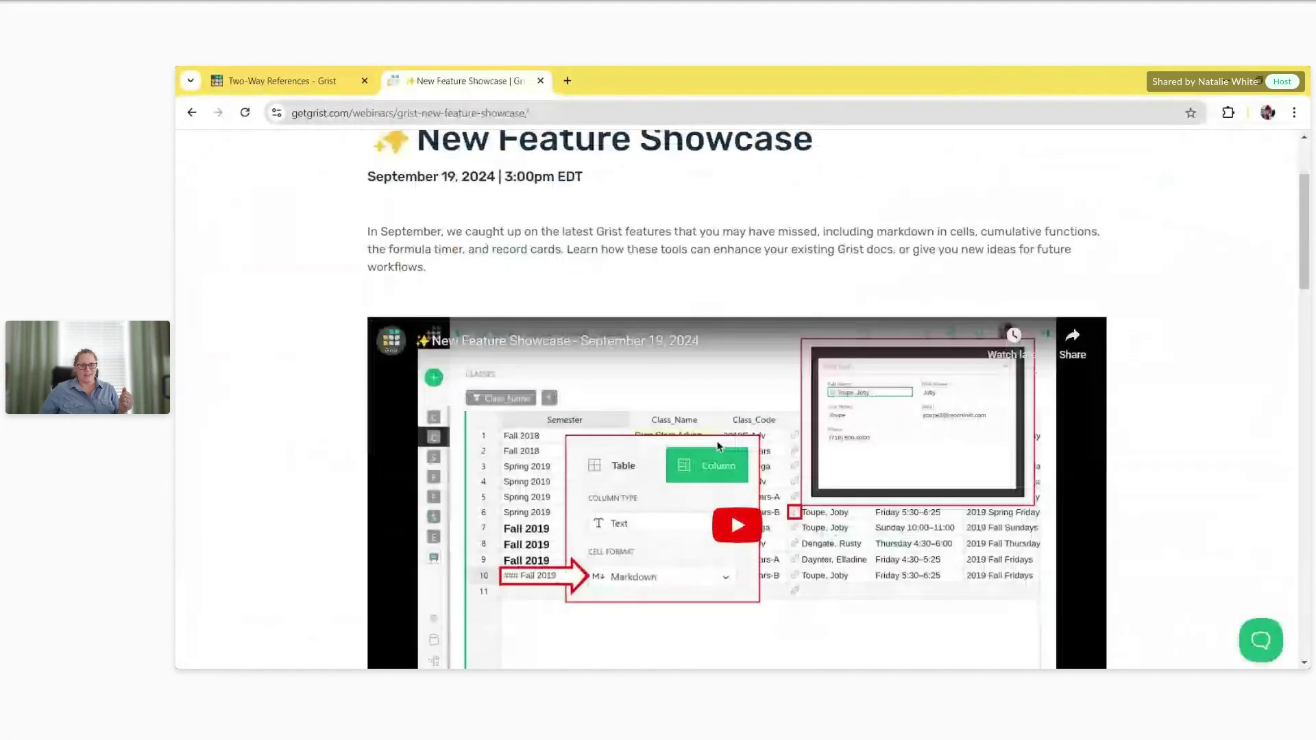
scroll(718, 447, "down", 4)
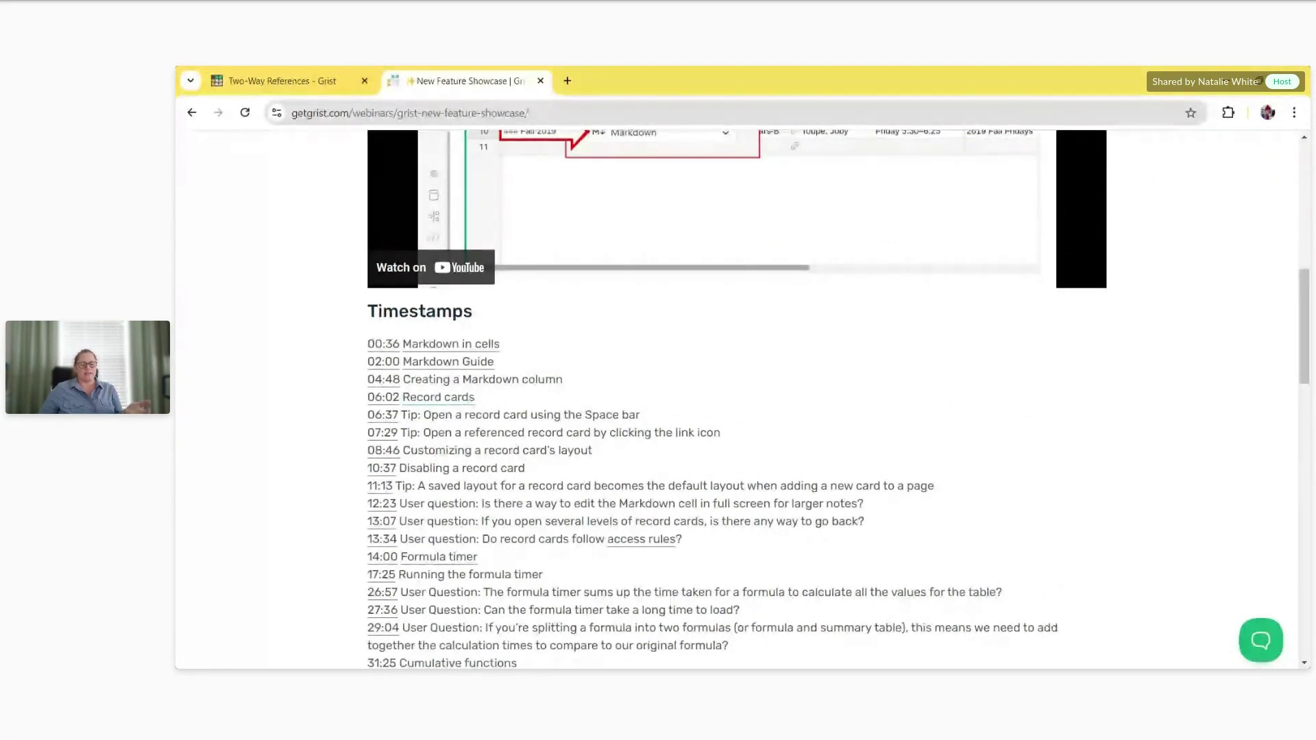
left_click(453, 398)
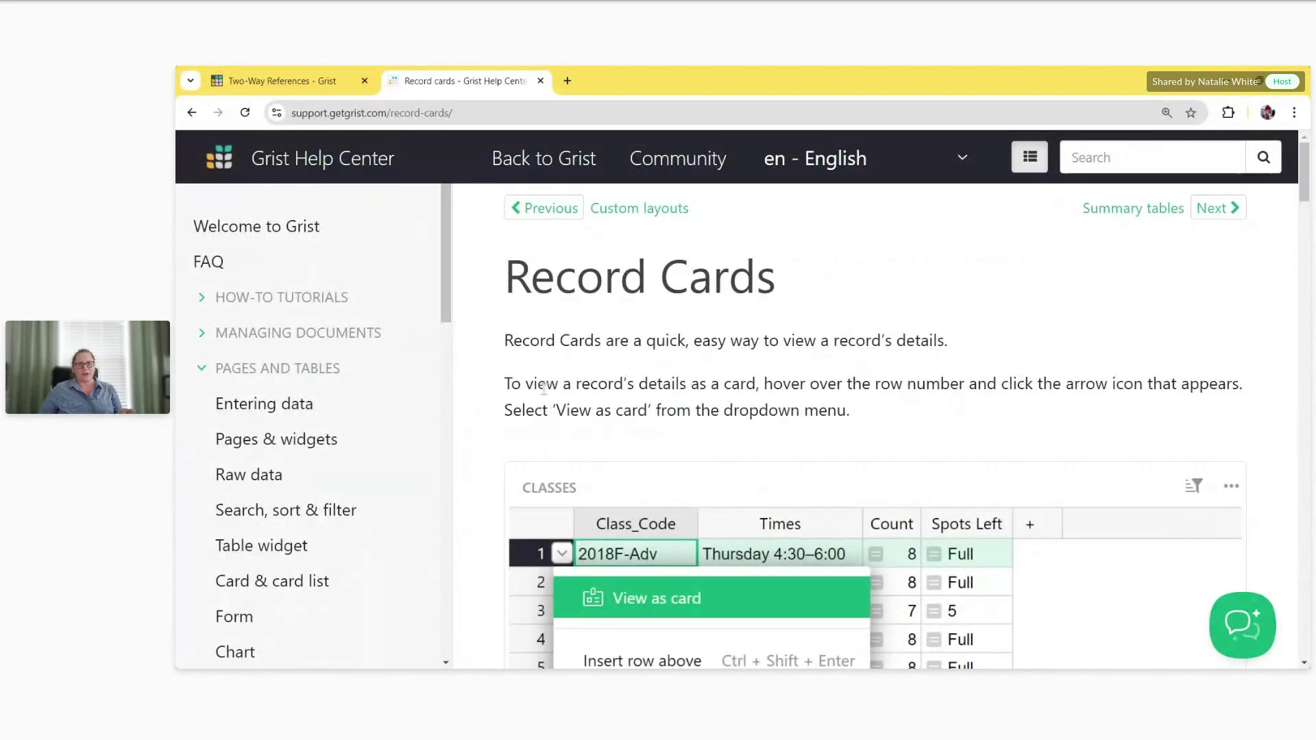
left_click(191, 112)
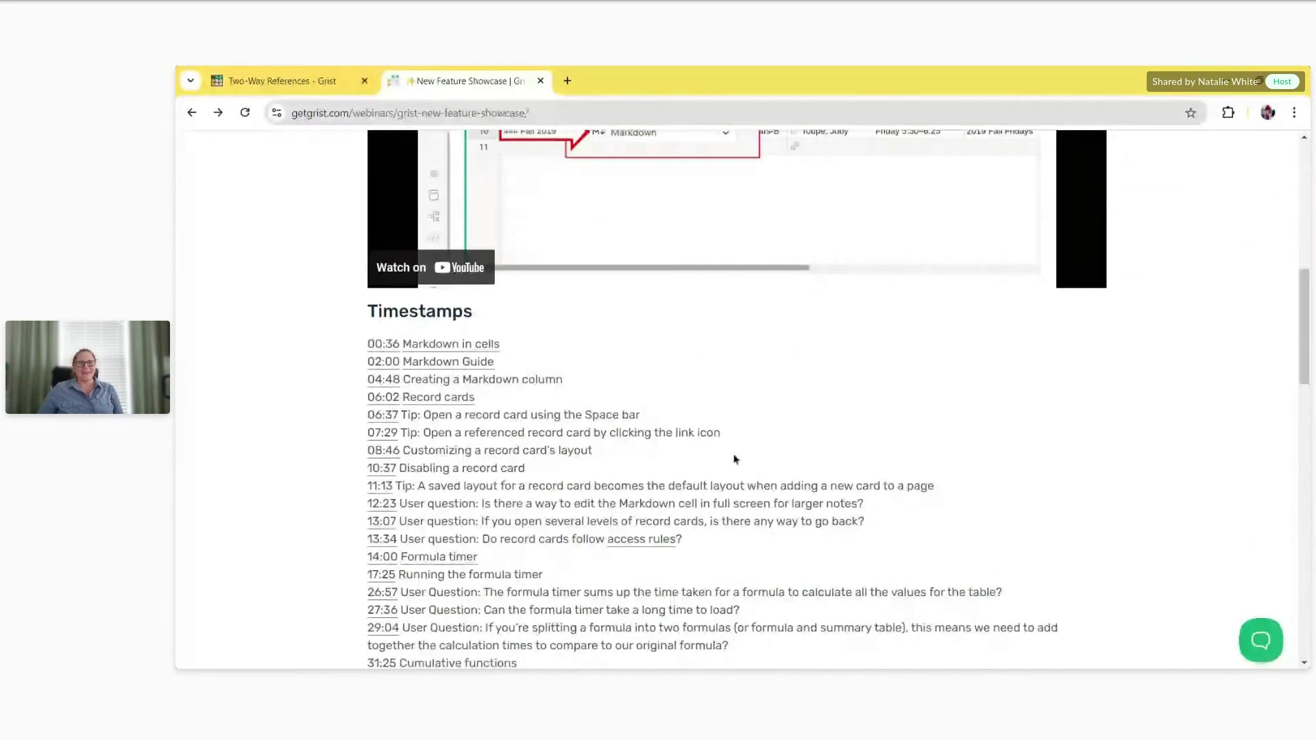
Step: Review the New Feature Showcase page's embedded video and its full list of timestamps
scroll(736, 459, "up", 2)
scroll(735, 459, "up", 3)
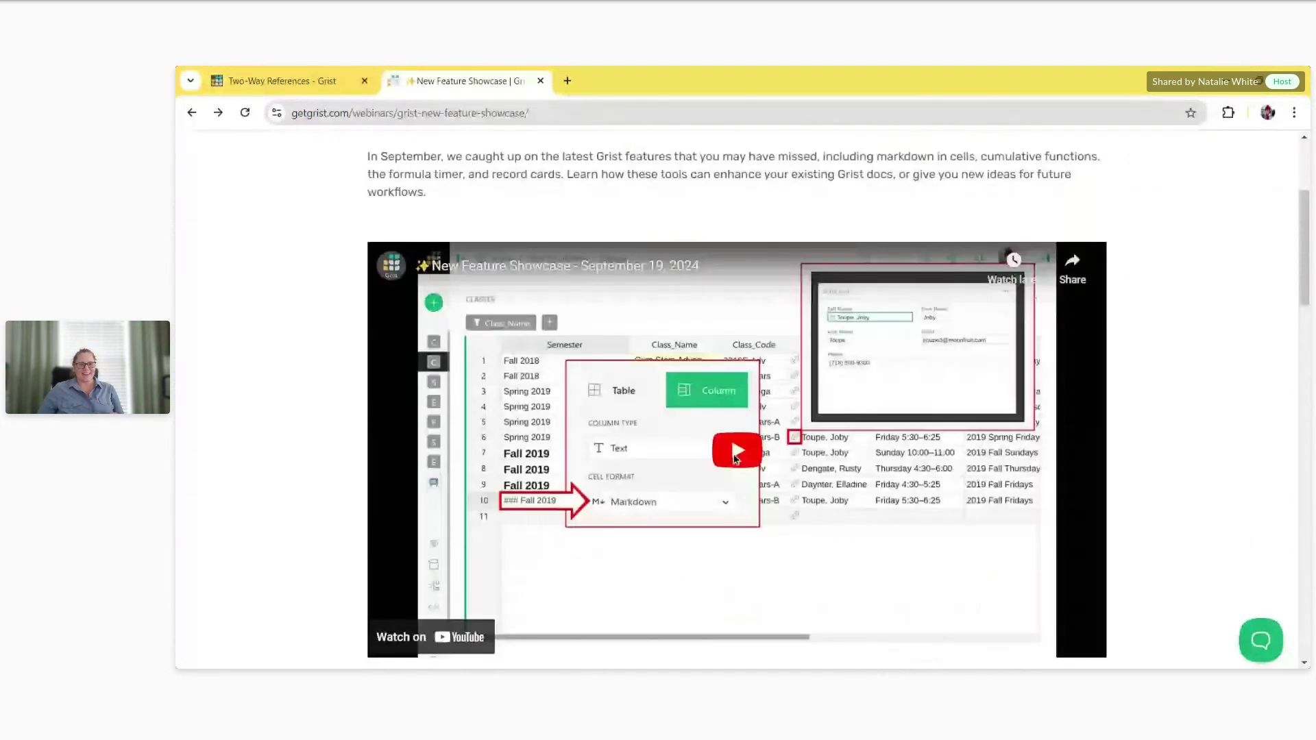
scroll(736, 459, "down", 2)
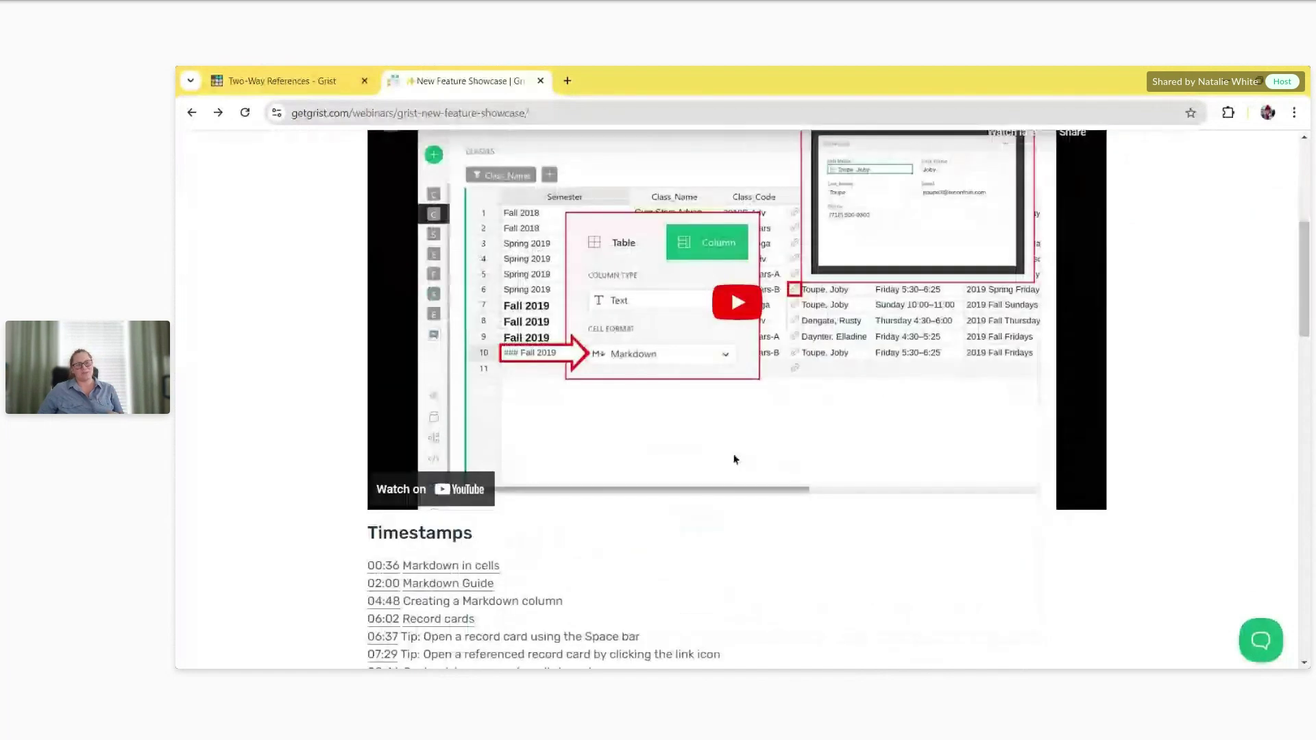
scroll(735, 459, "down", 2)
scroll(735, 459, "down", 1)
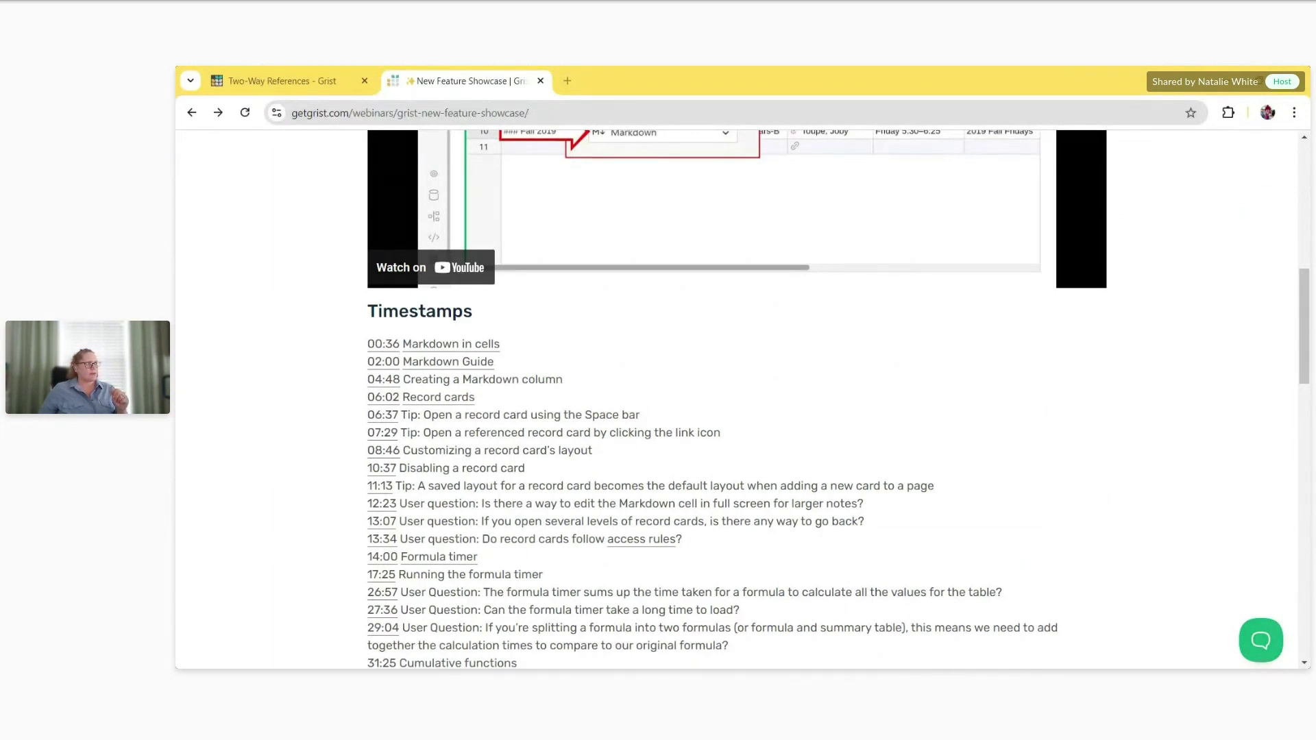
scroll(542, 377, "down", 1)
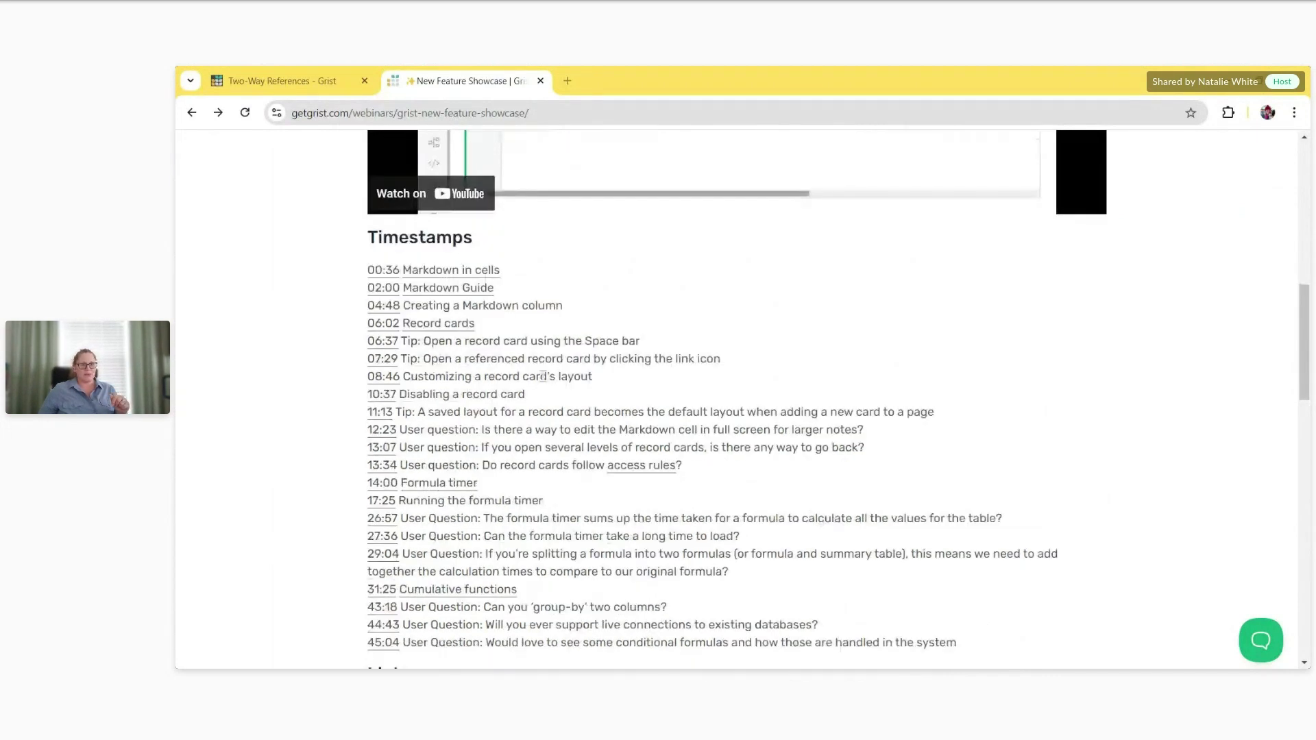
Step: Return to the Two-Way References document and convert the Classes table's Instructor column to a Reference to Staff showing Full Name
key("ctrl+shift+Tab")
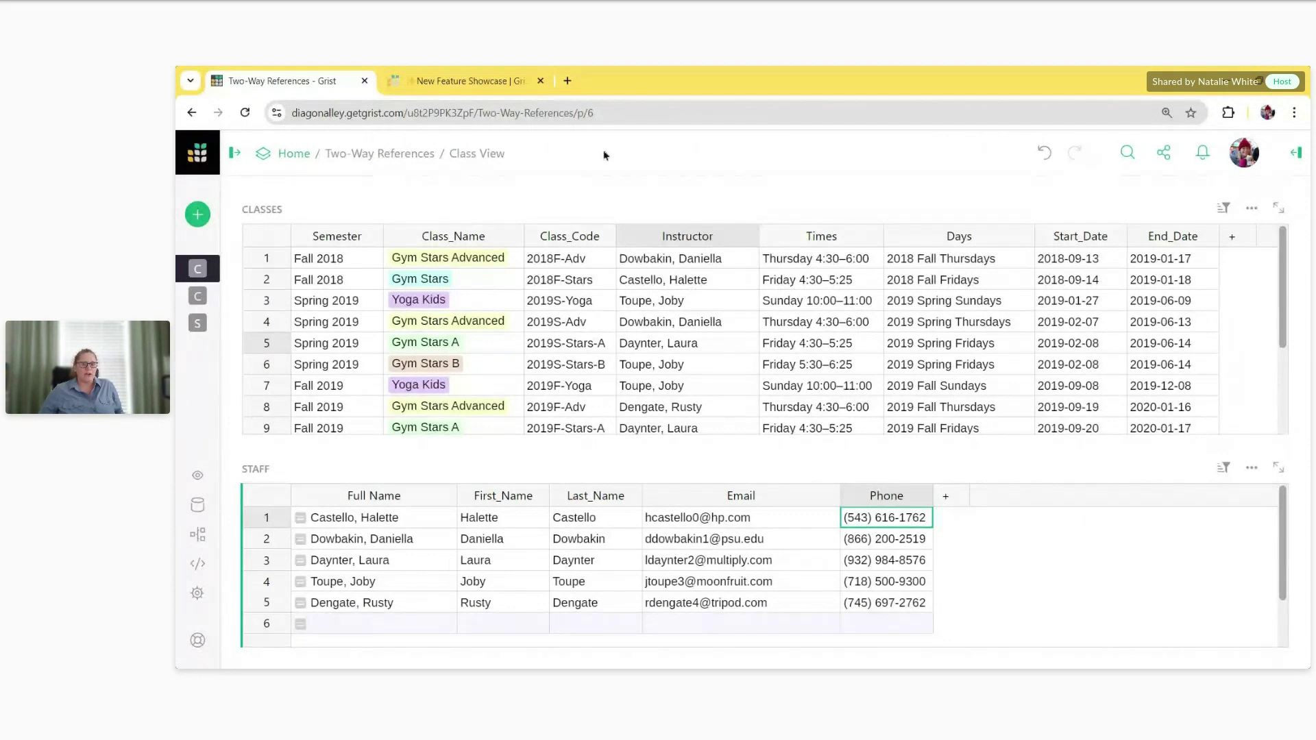
left_click(645, 239)
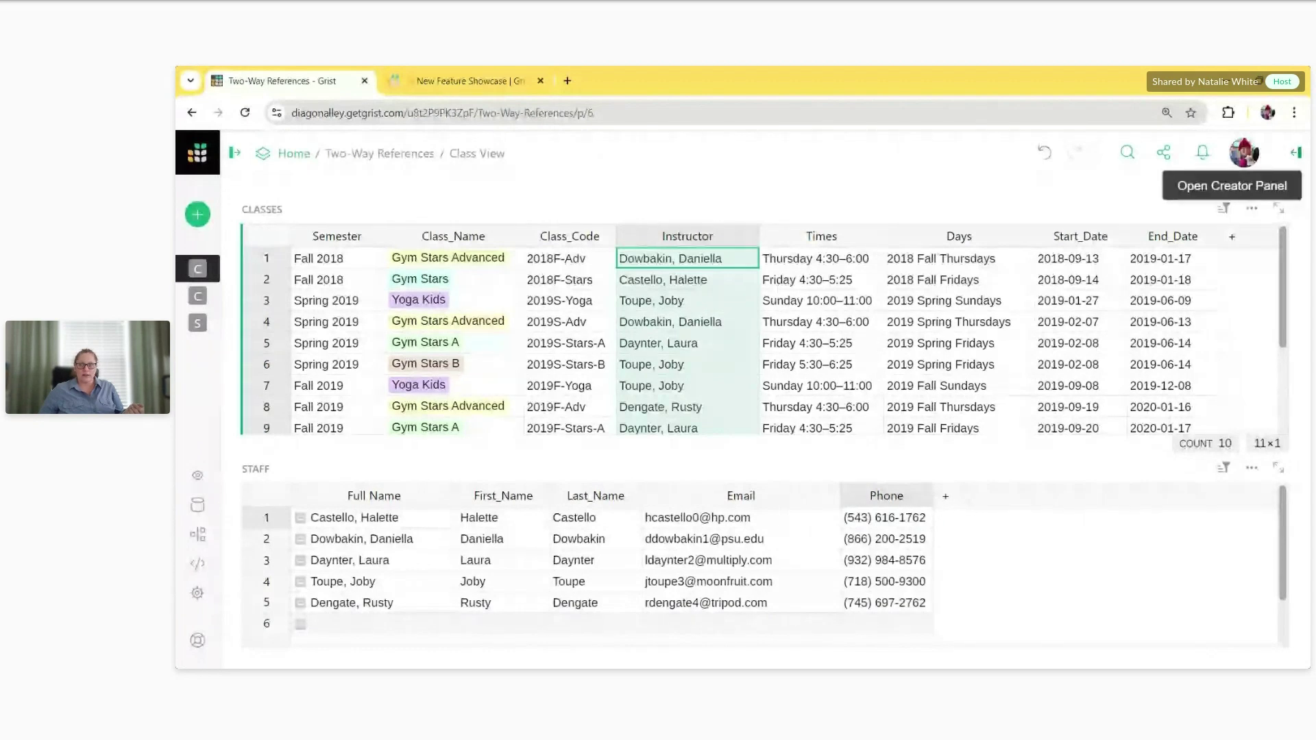
left_click(1298, 159)
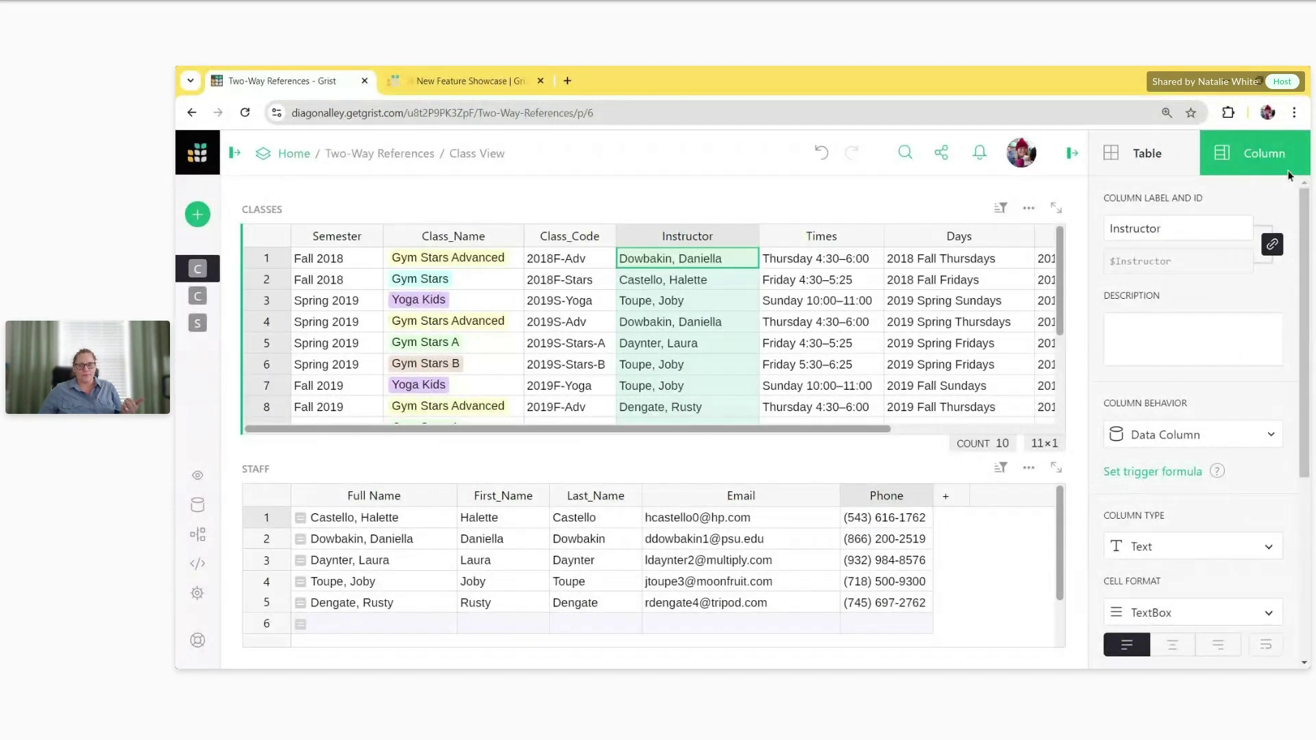
scroll(1275, 218, "down", 4)
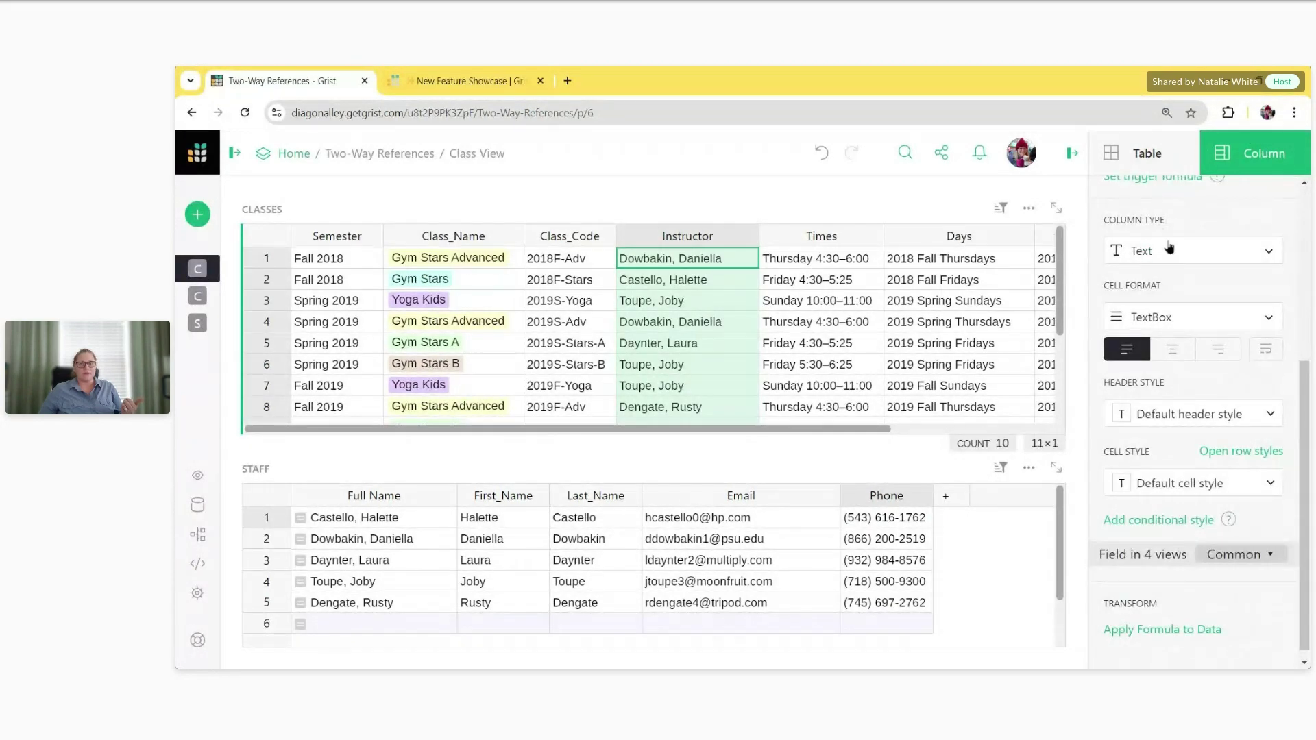
left_click(1179, 252)
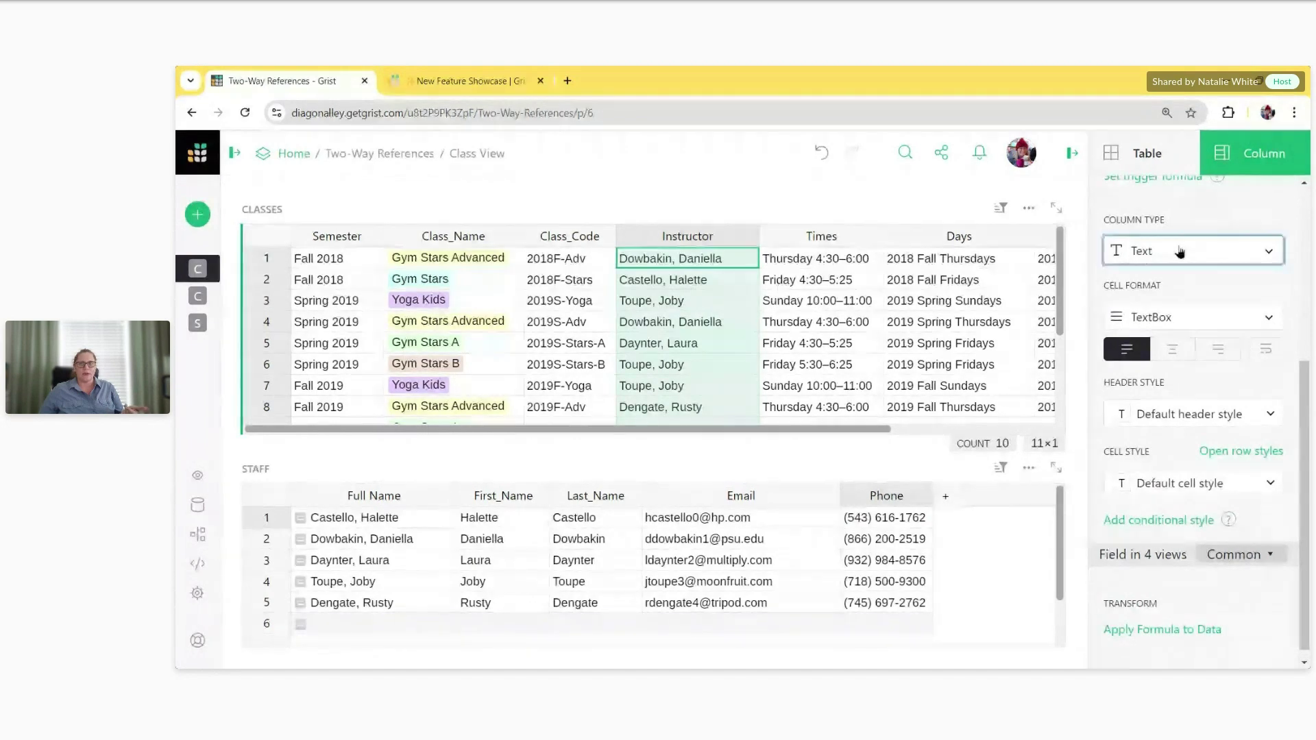
left_click(1180, 253)
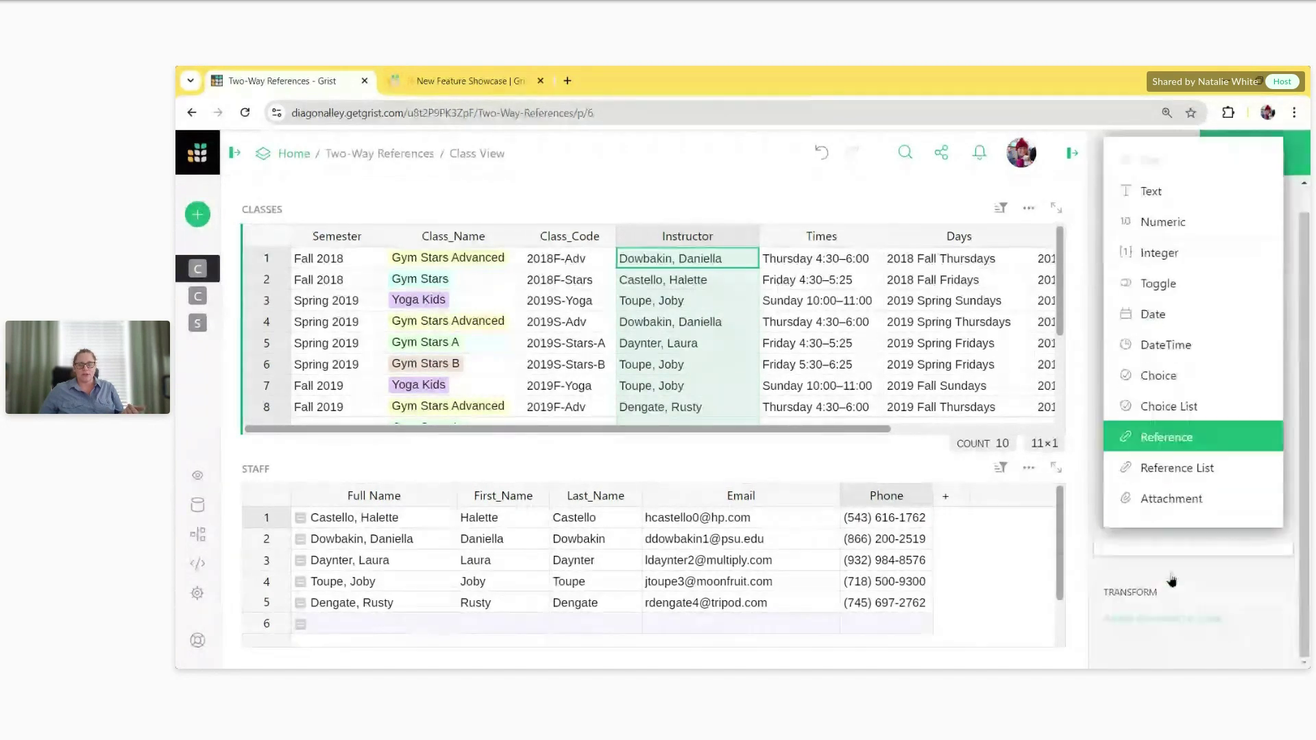
left_click(1227, 436)
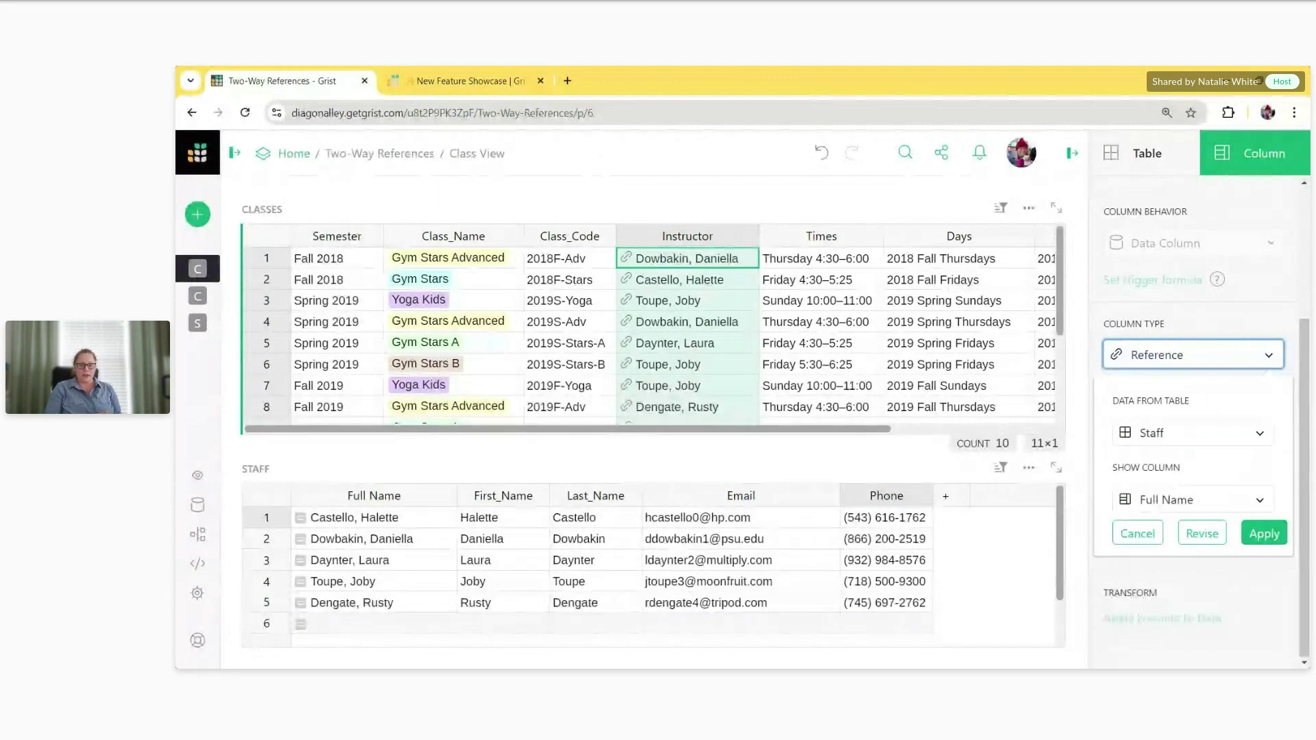
left_click(1268, 542)
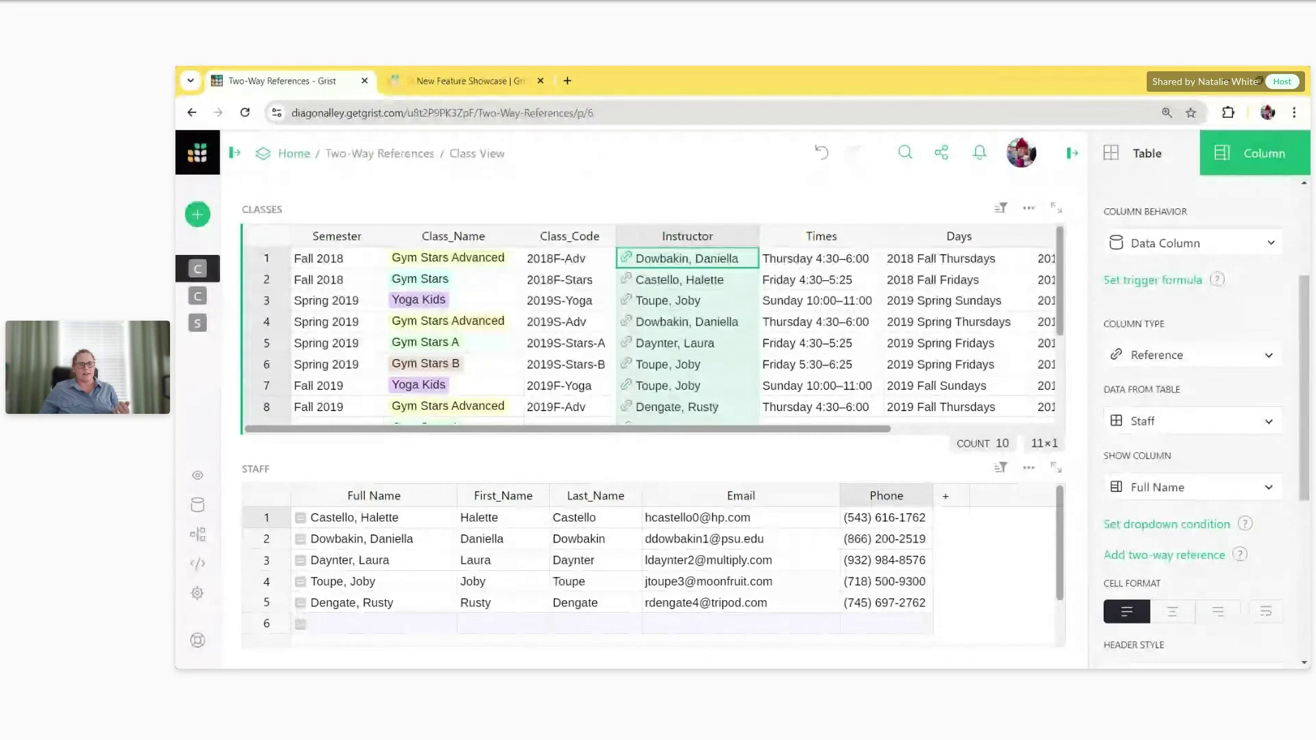
Step: View the linked staff record card from the first Instructor cell in the Classes table and close it
left_click(625, 265)
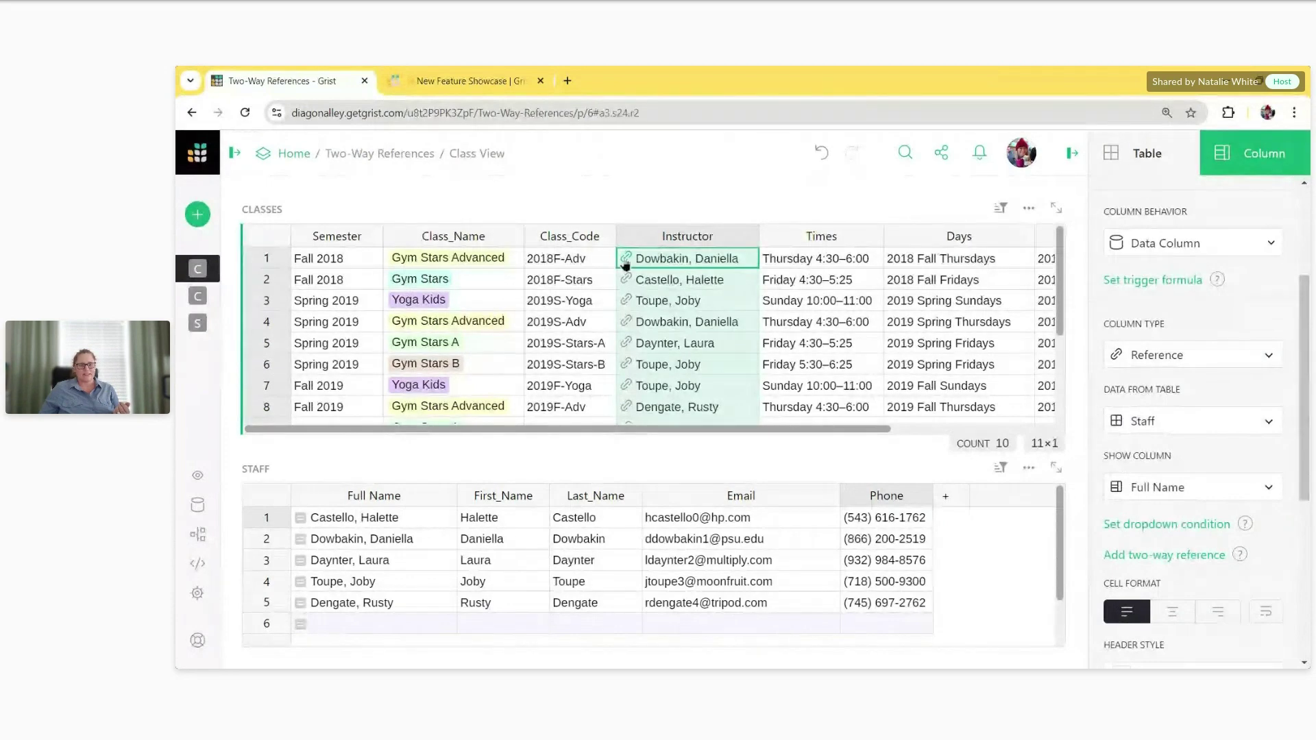
left_click(625, 264)
key("Escape")
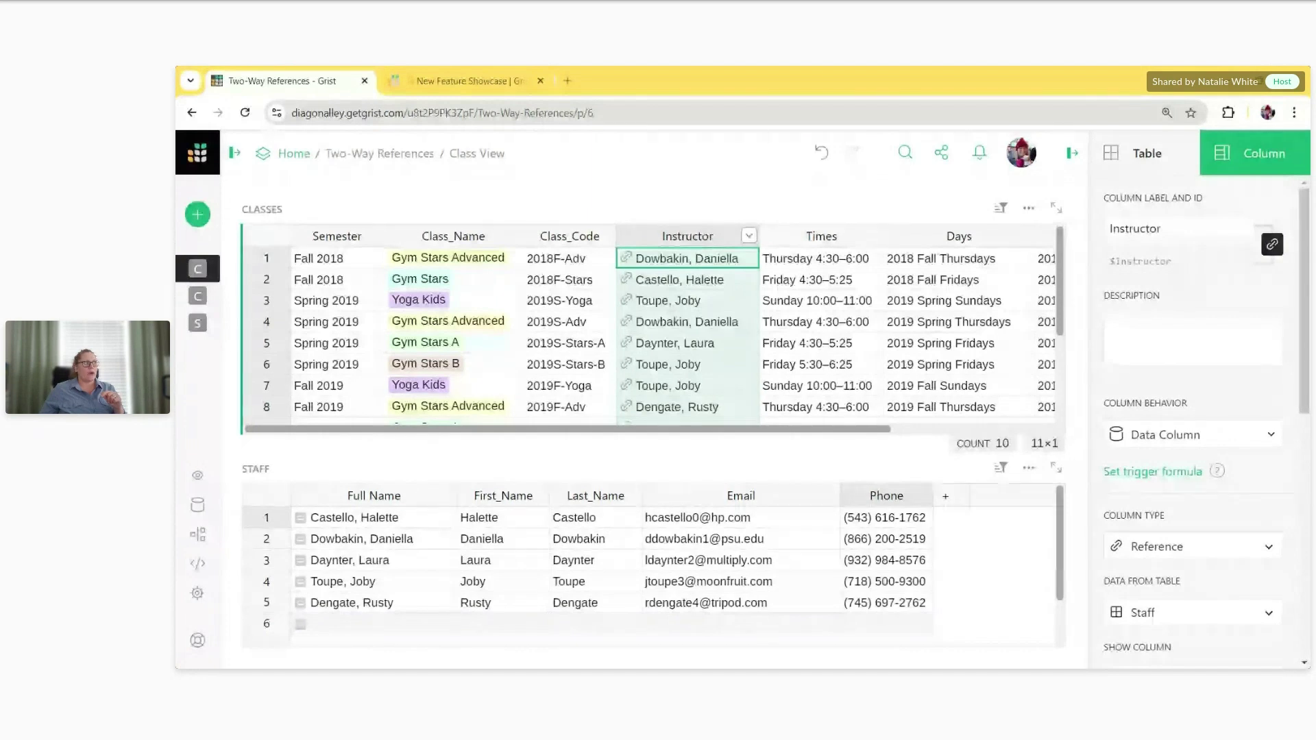
Step: Check the Instructor column's reference settings and the staff choices offered in its row 6 cell, leaving the value as is
scroll(1218, 348, "down", 1)
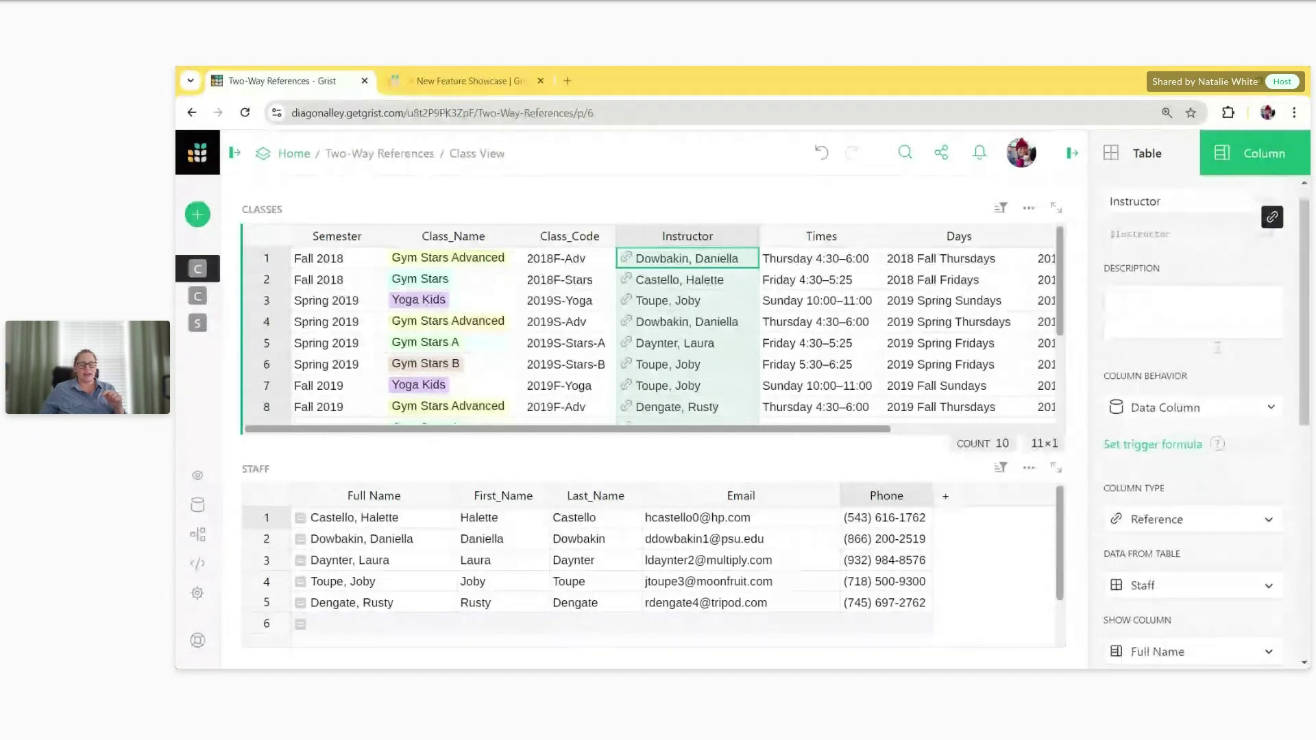
scroll(1217, 348, "down", 3)
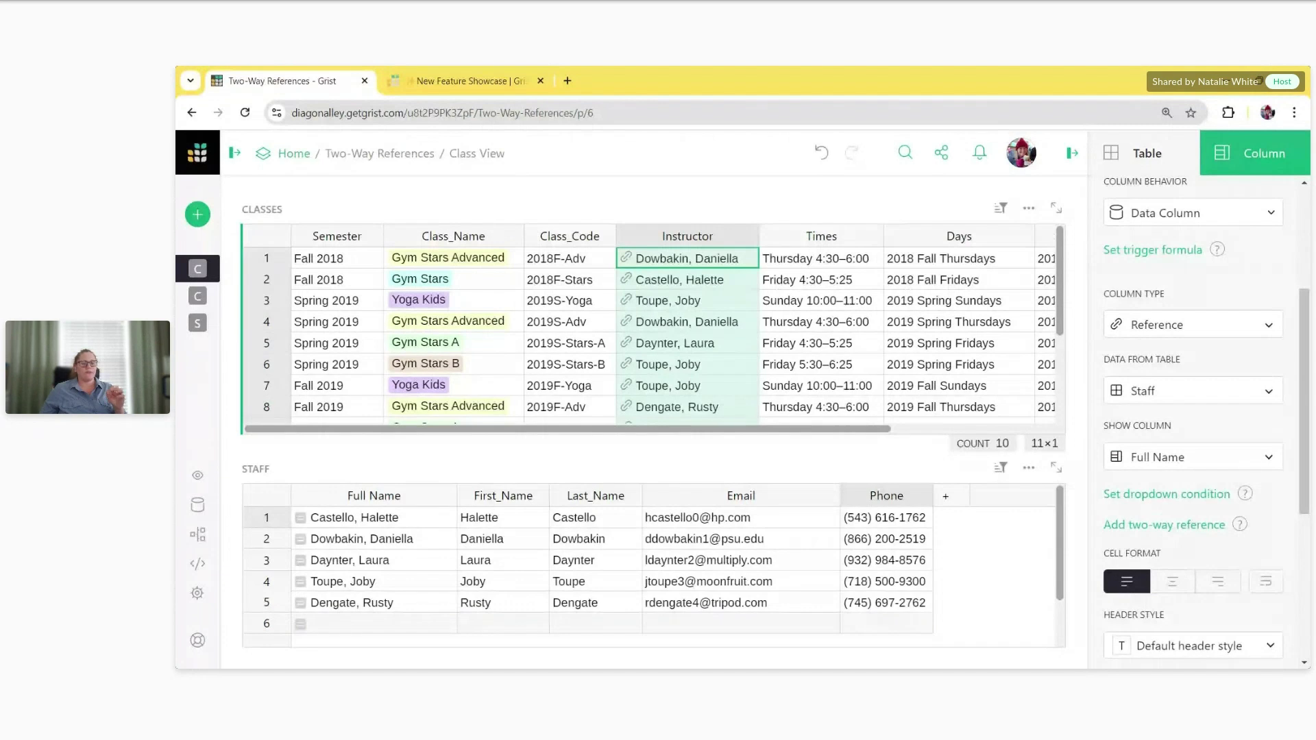
double_click(685, 364)
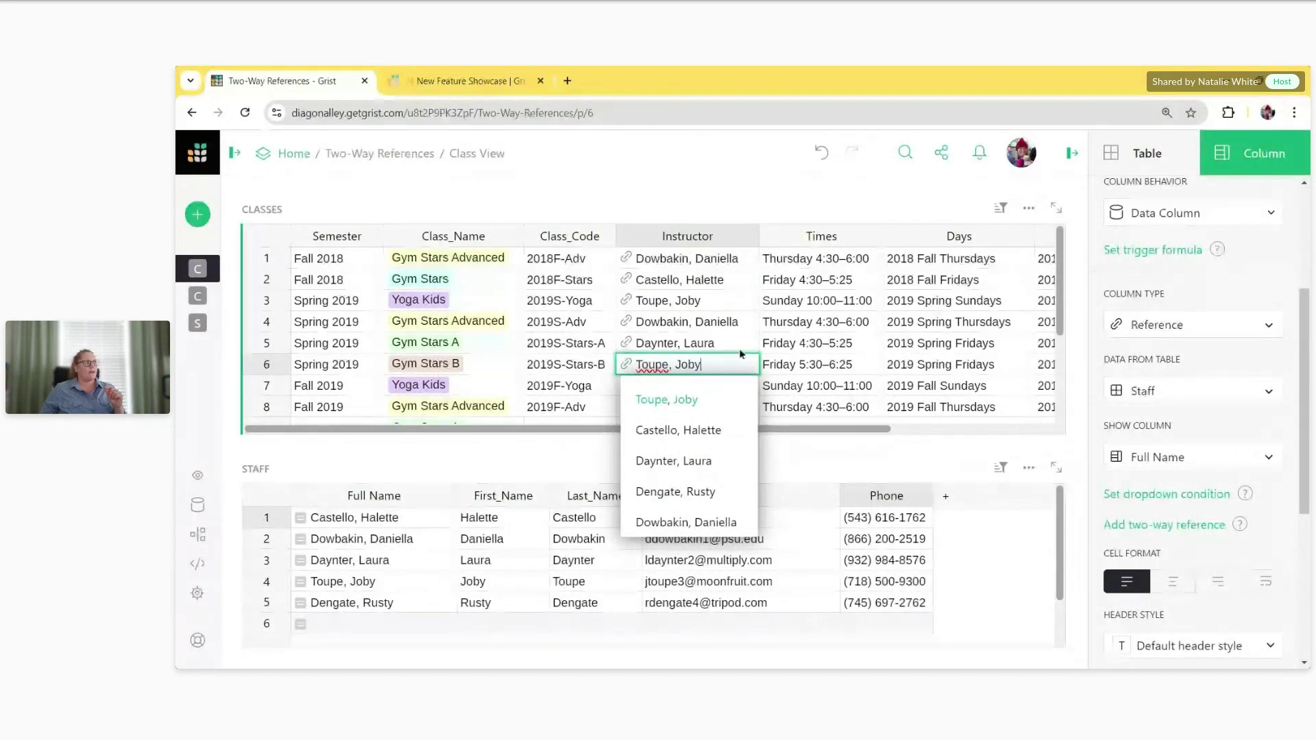
left_click(781, 346)
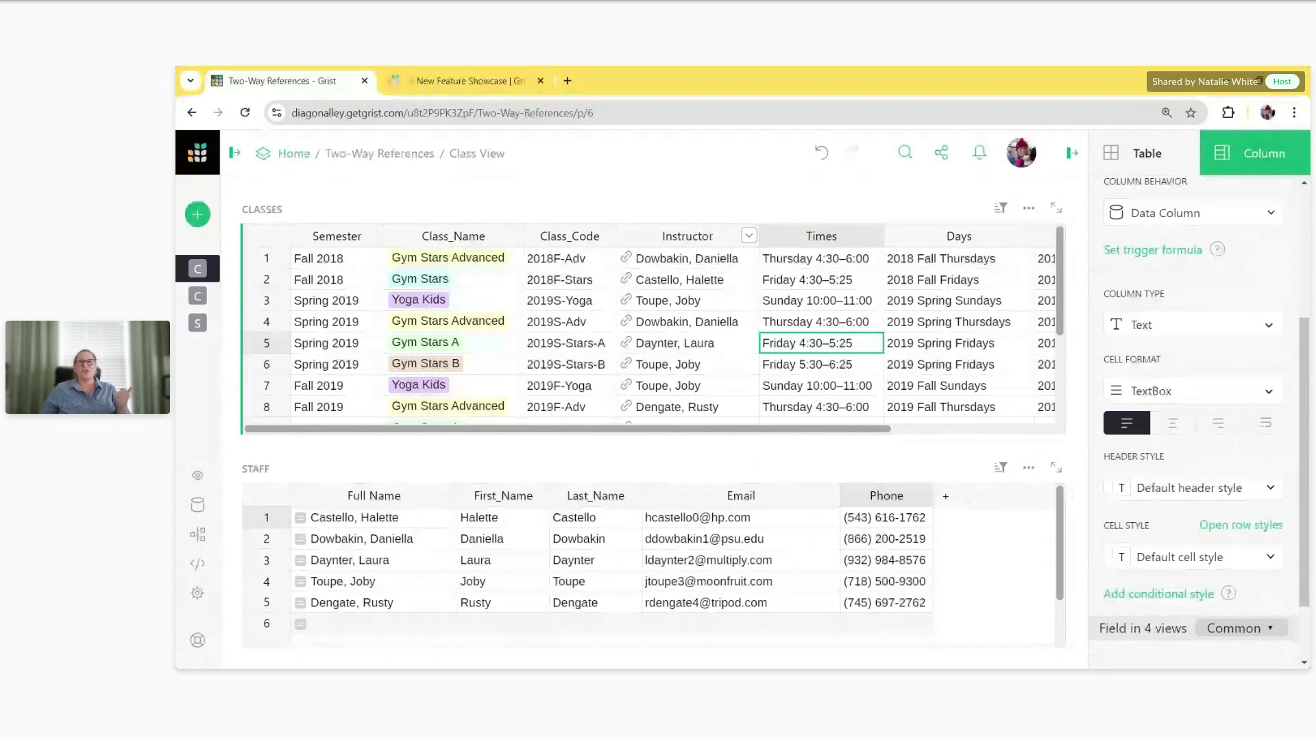
Step: Add a two-way reference to the Instructor column of the Classes table
left_click(688, 236)
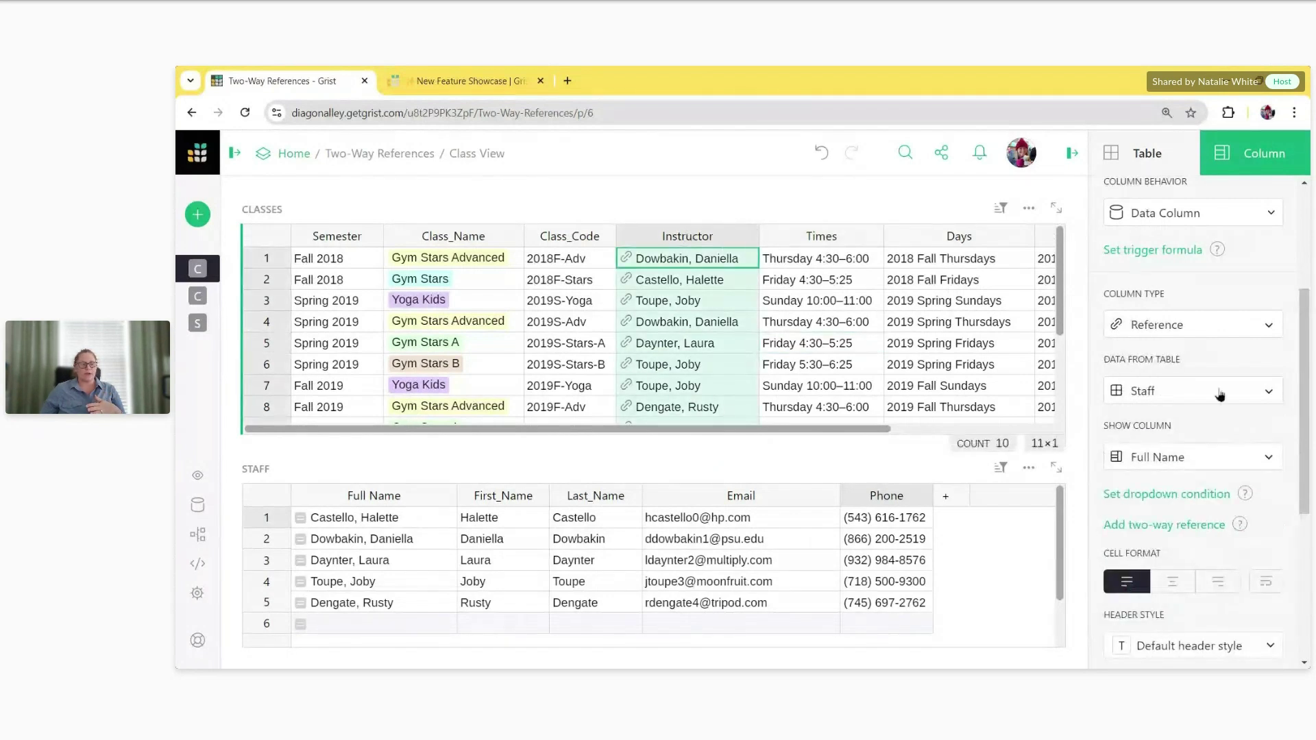
scroll(1220, 395, "down", 1)
scroll(1213, 391, "down", 1)
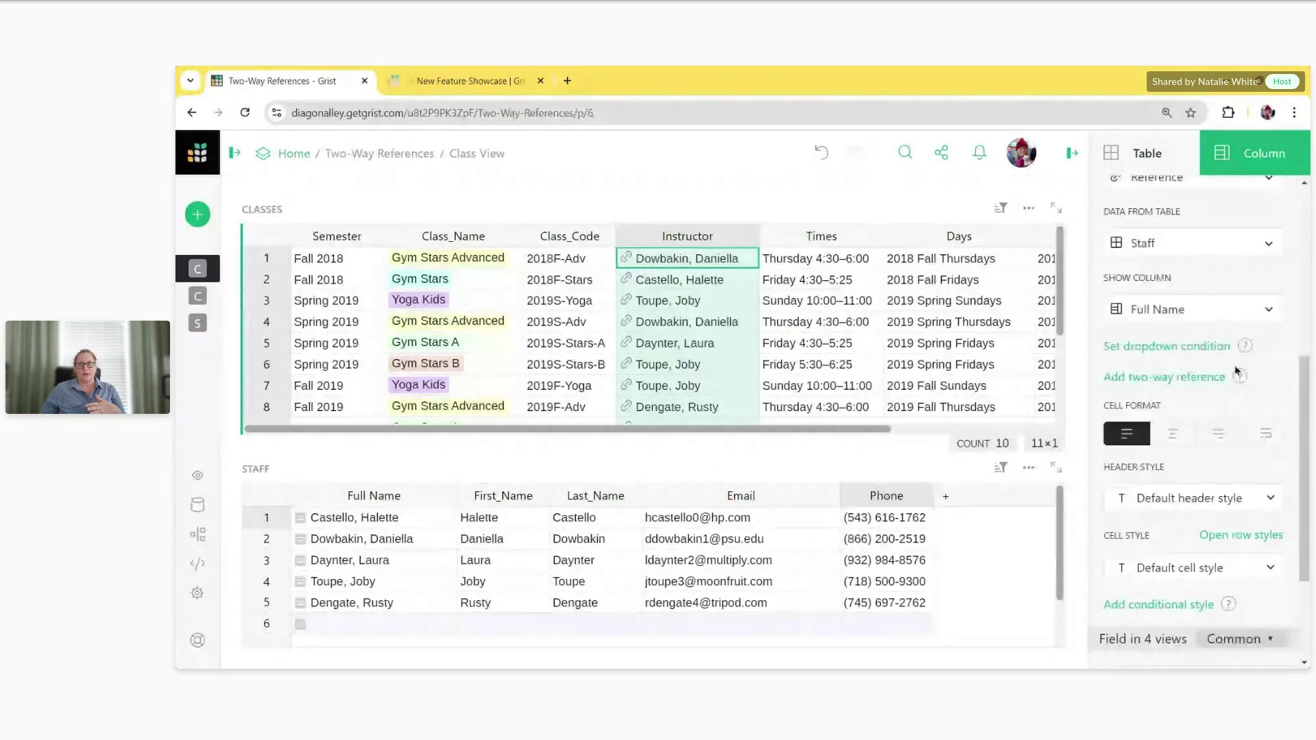
scroll(1193, 370, "up", 1)
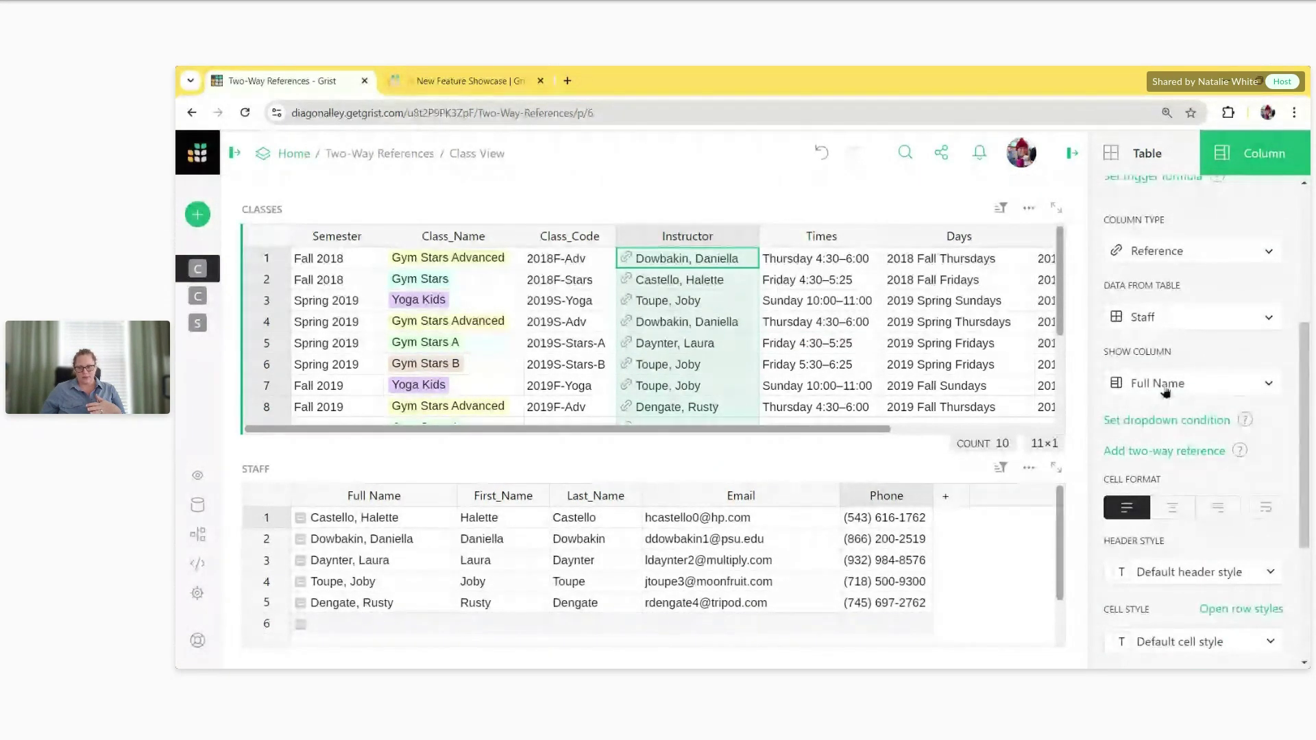
left_click(1184, 454)
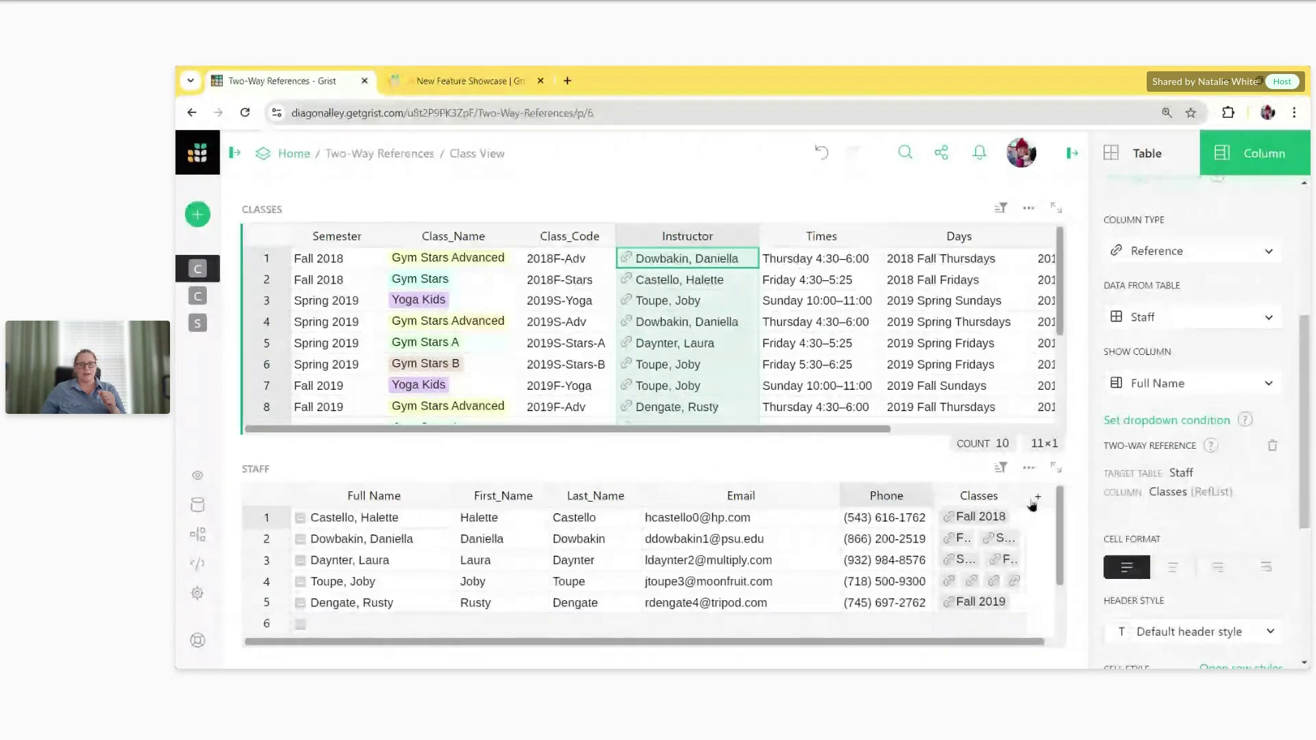
Step: Widen the Classes column in the Staff table and select the Instructor cell in row 5 of the Classes table
left_click_drag(1026, 505, 1180, 504)
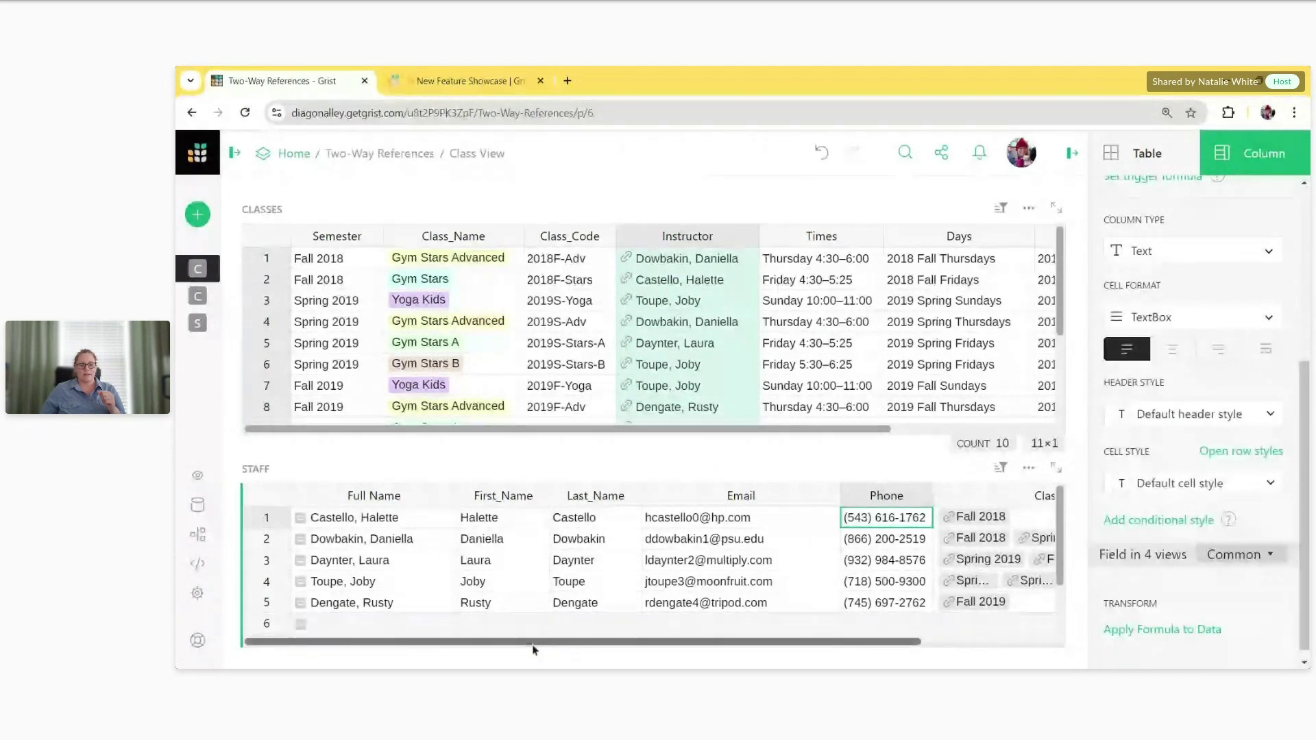
left_click_drag(534, 643, 747, 637)
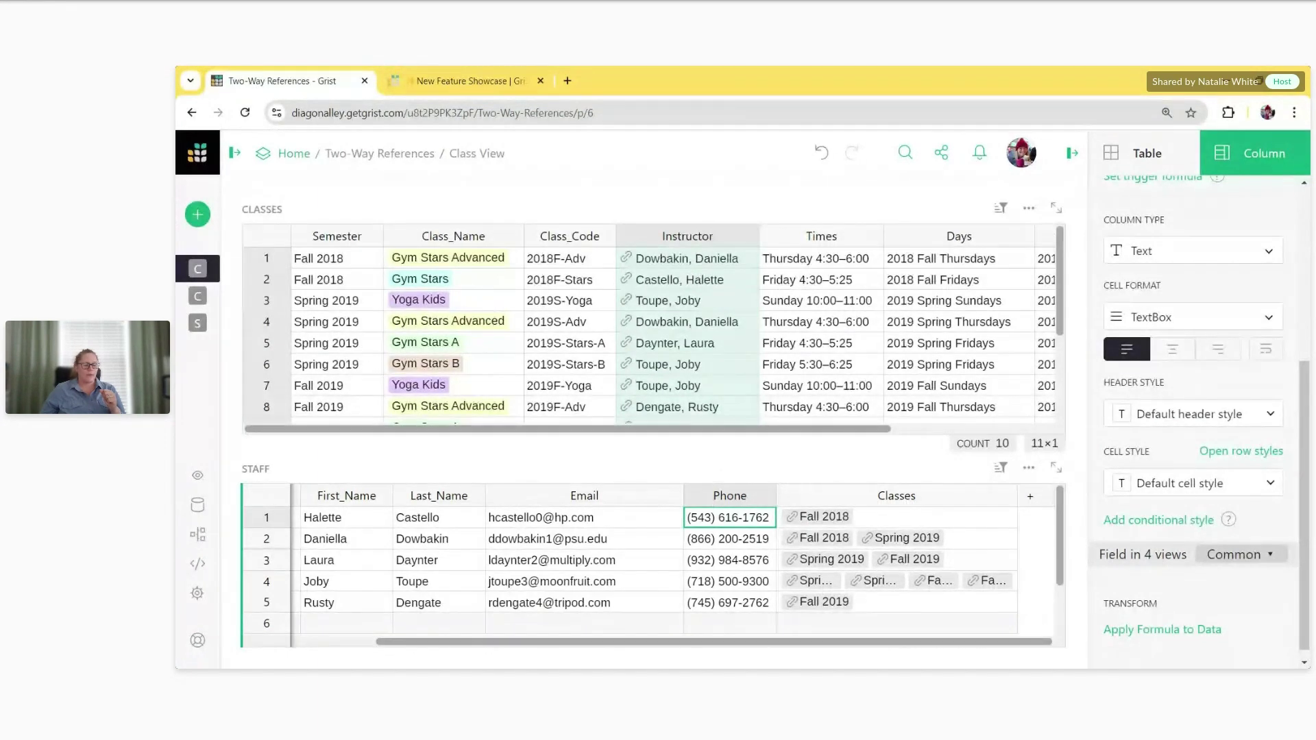
left_click(748, 342)
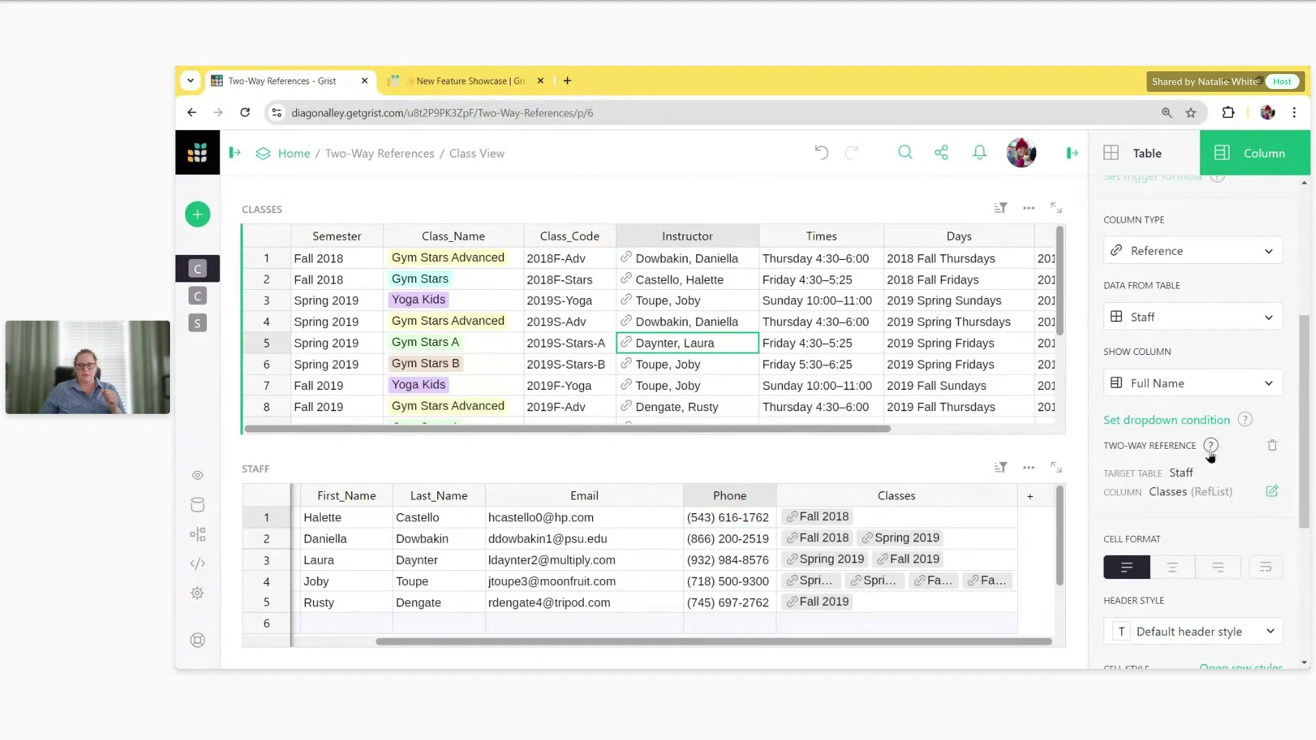
Step: Examine the Instructor column's two-way reference settings and the classes listed for the staff member in row 2
scroll(1217, 490, "down", 1)
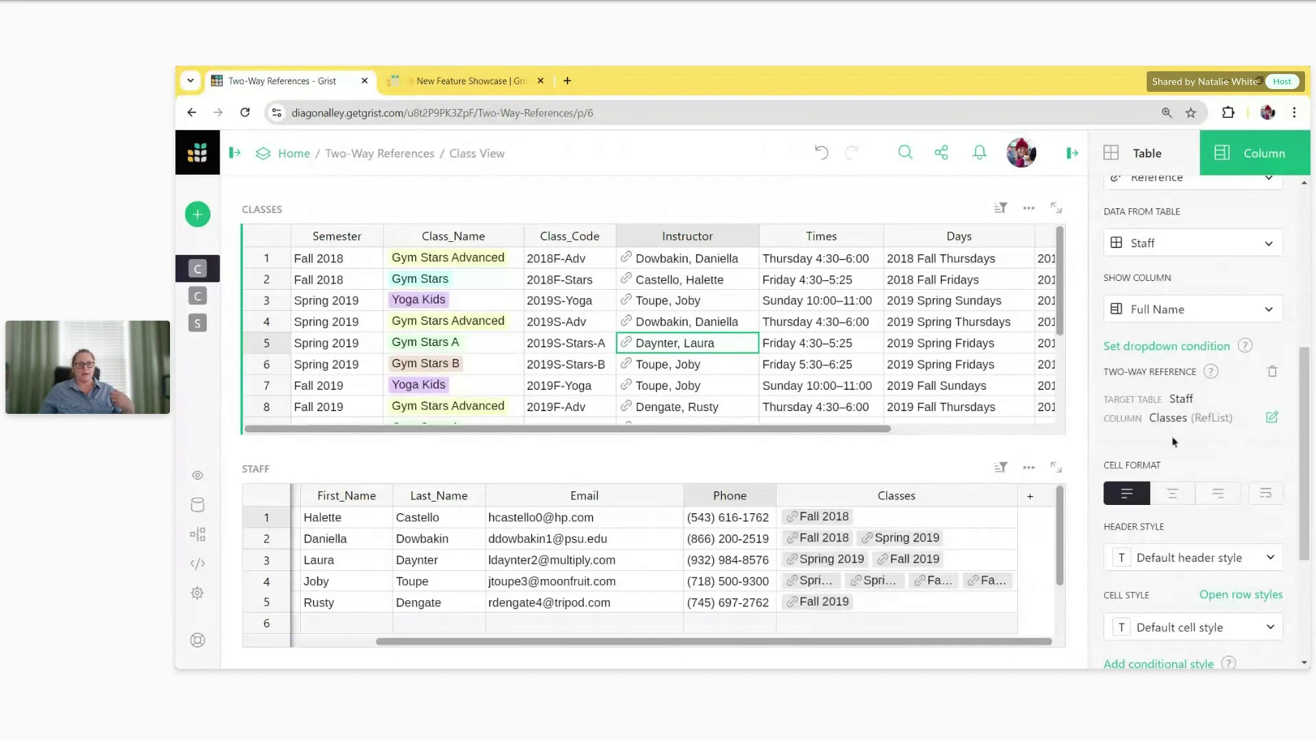
left_click(260, 541)
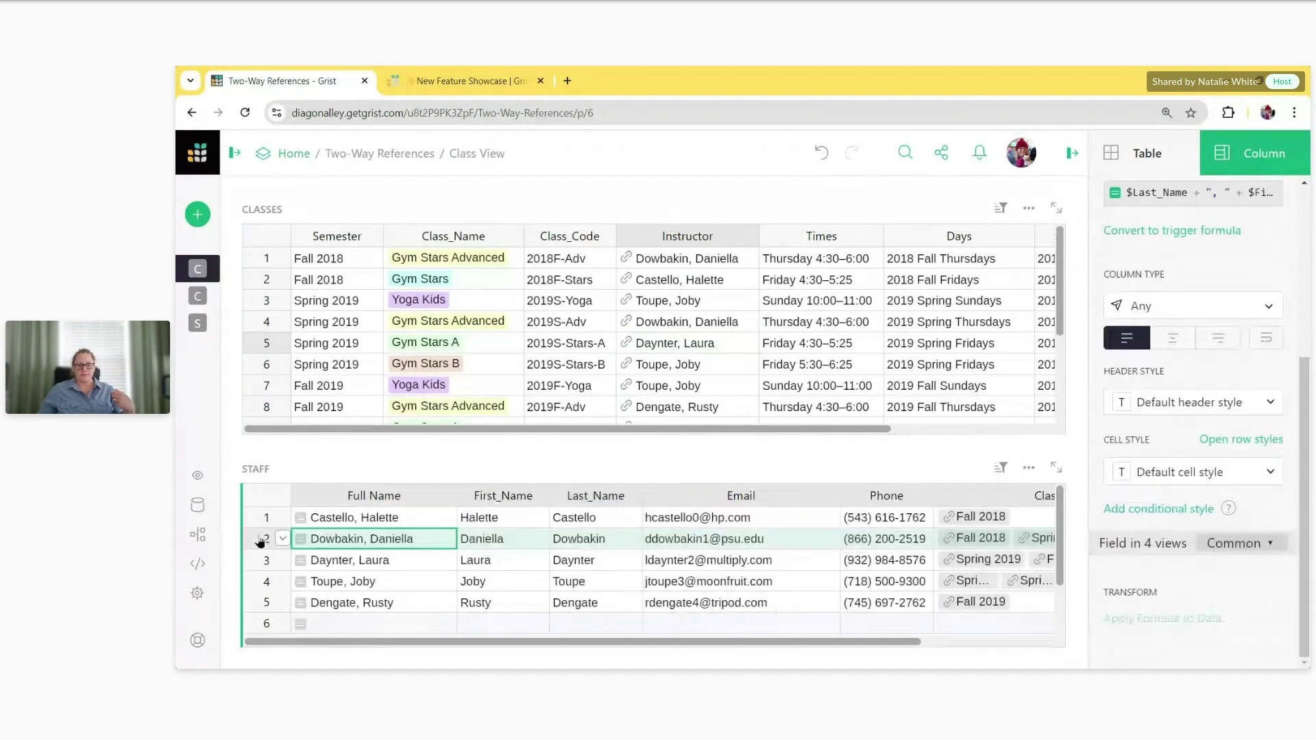
scroll(754, 548, "right", 3)
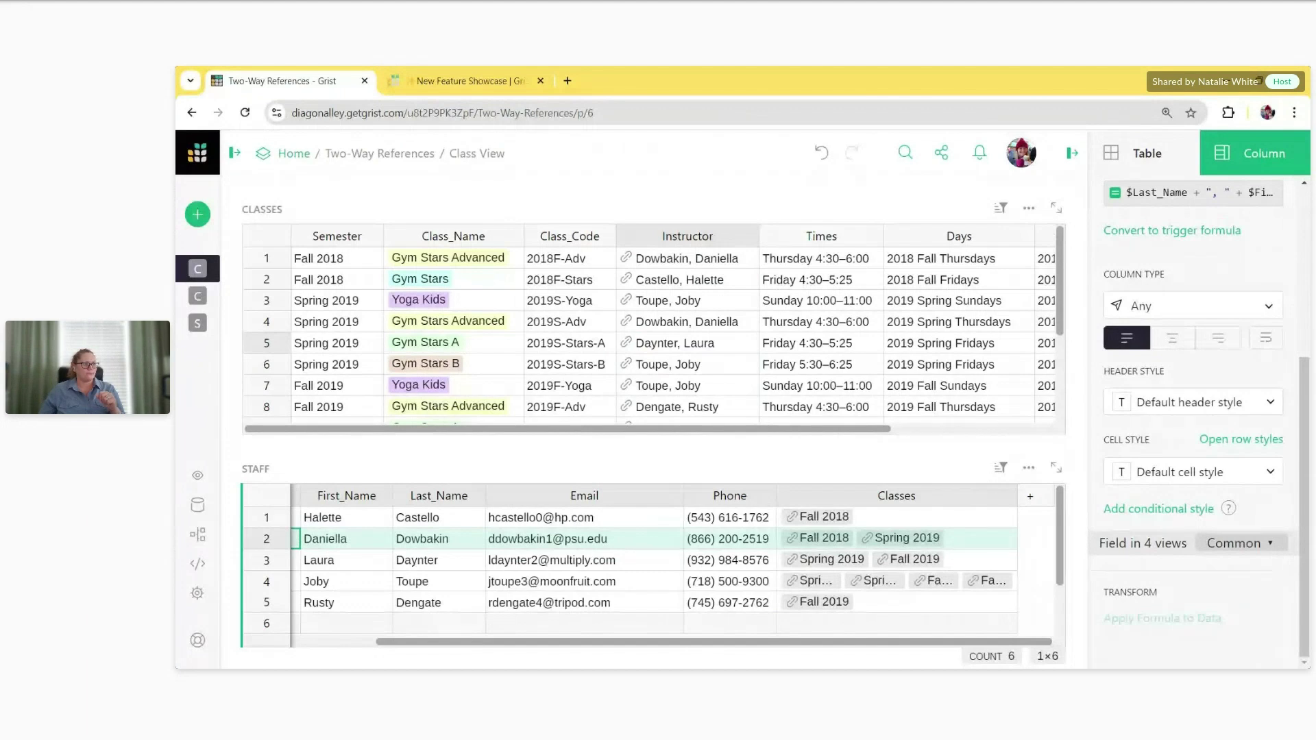
Step: Open the Staff side of the Instructor column's two-way reference and widen its Classes column
left_click(687, 236)
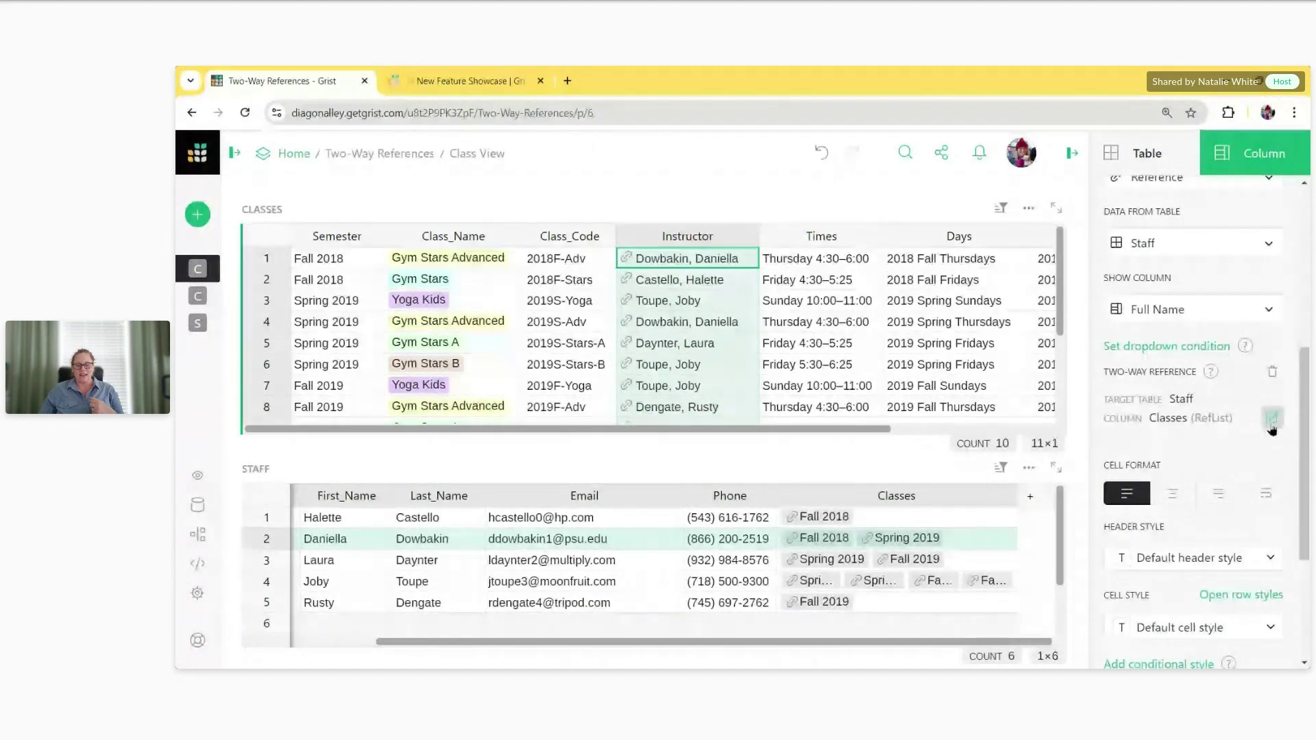
left_click(1272, 419)
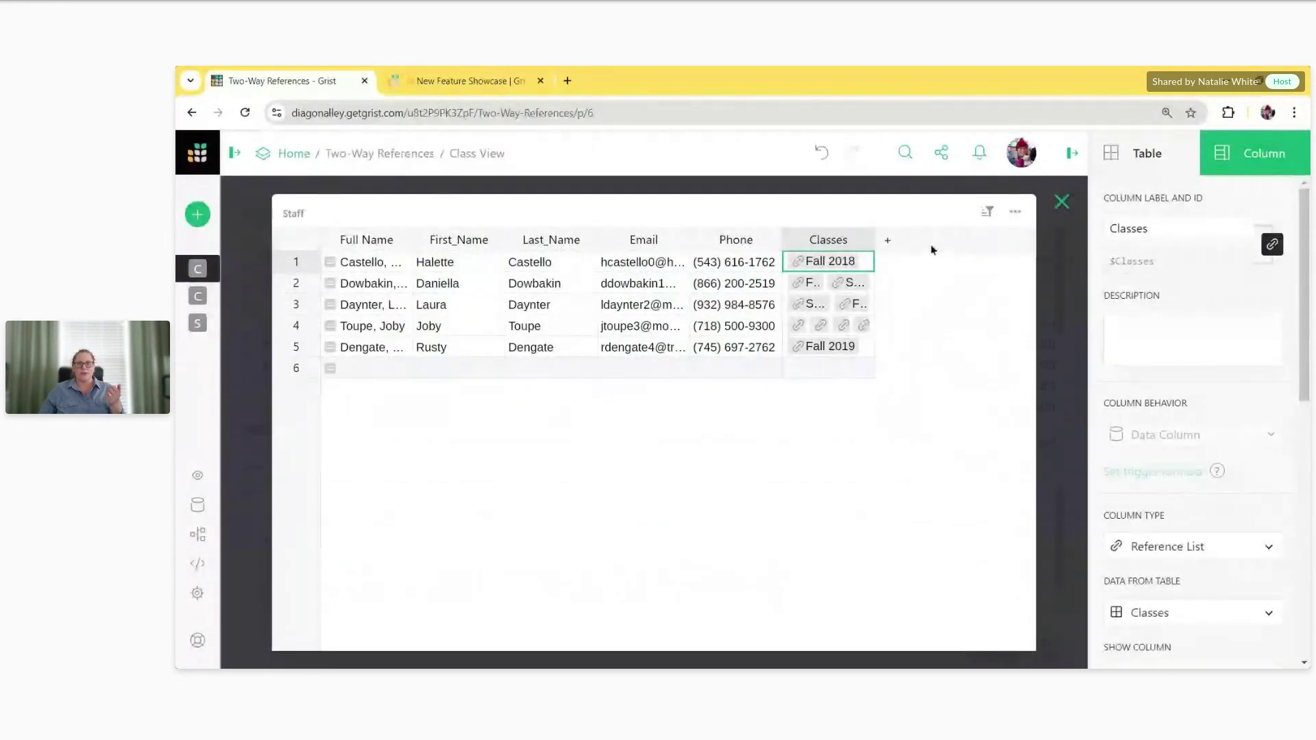
left_click_drag(875, 241, 1031, 241)
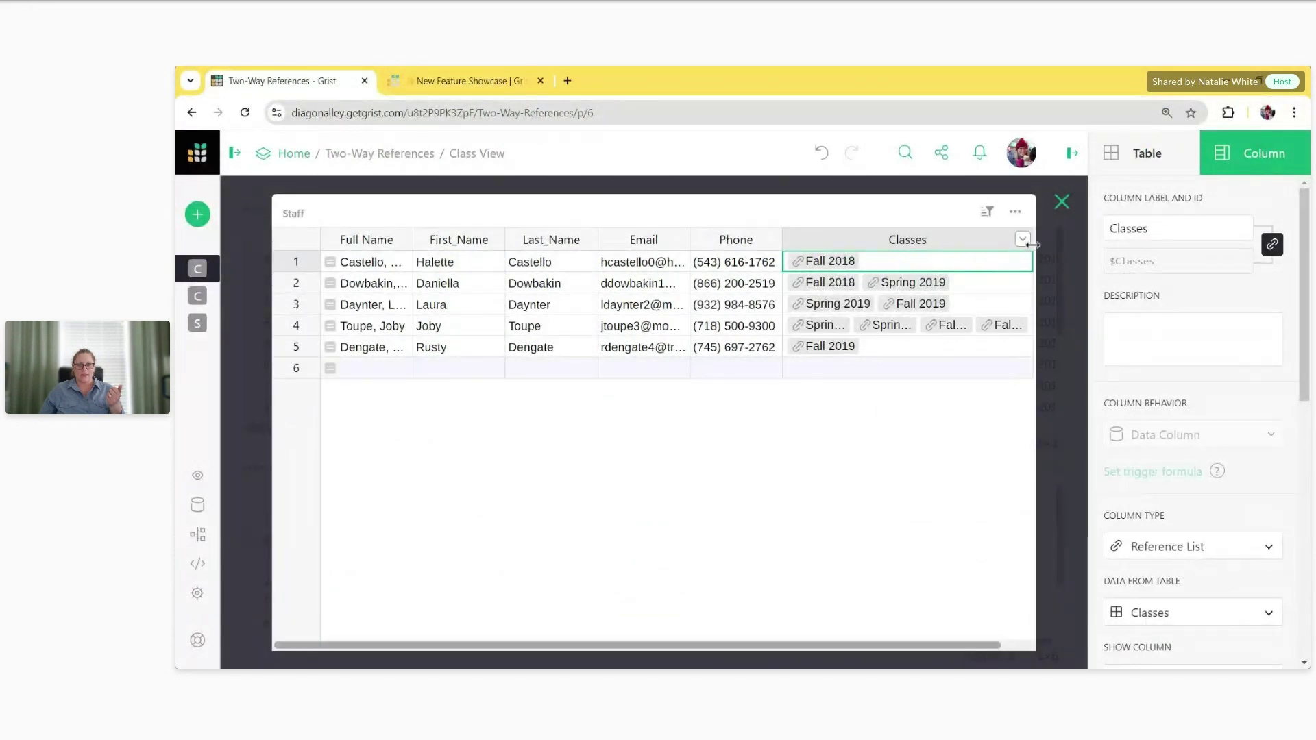
left_click(904, 251)
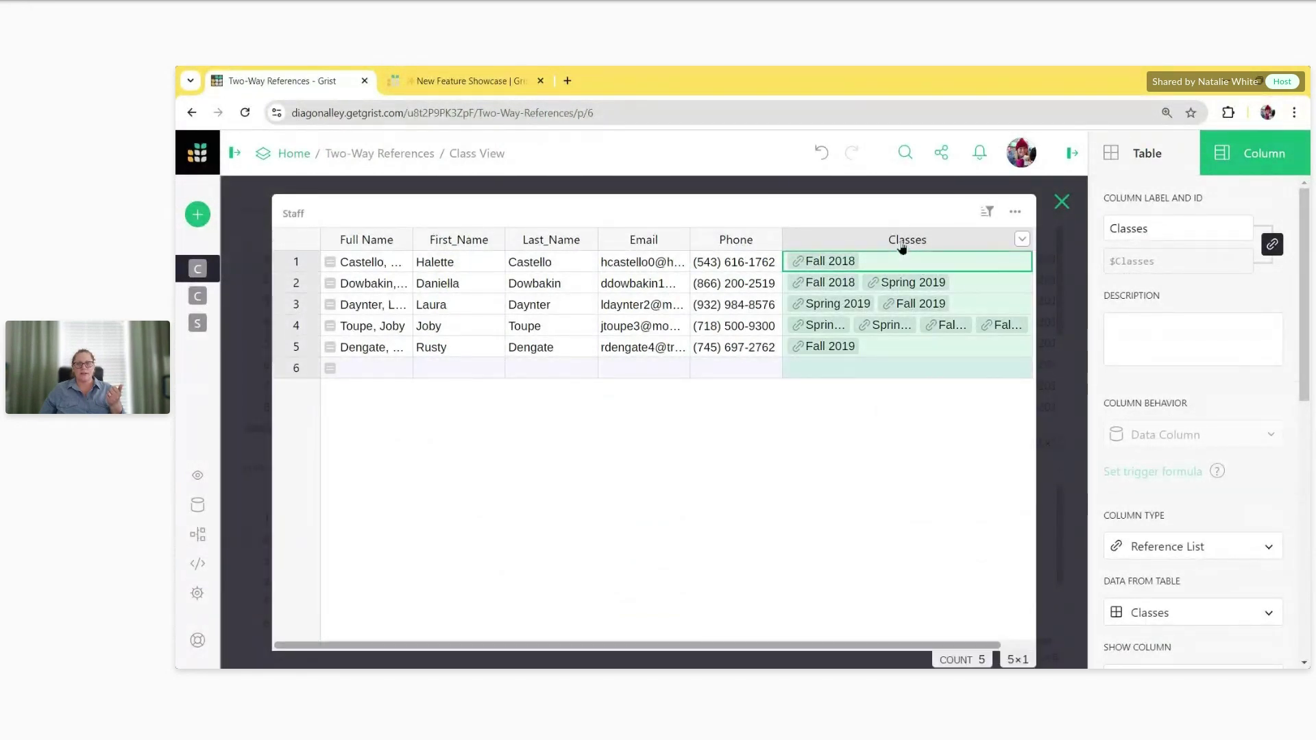
left_click(882, 269)
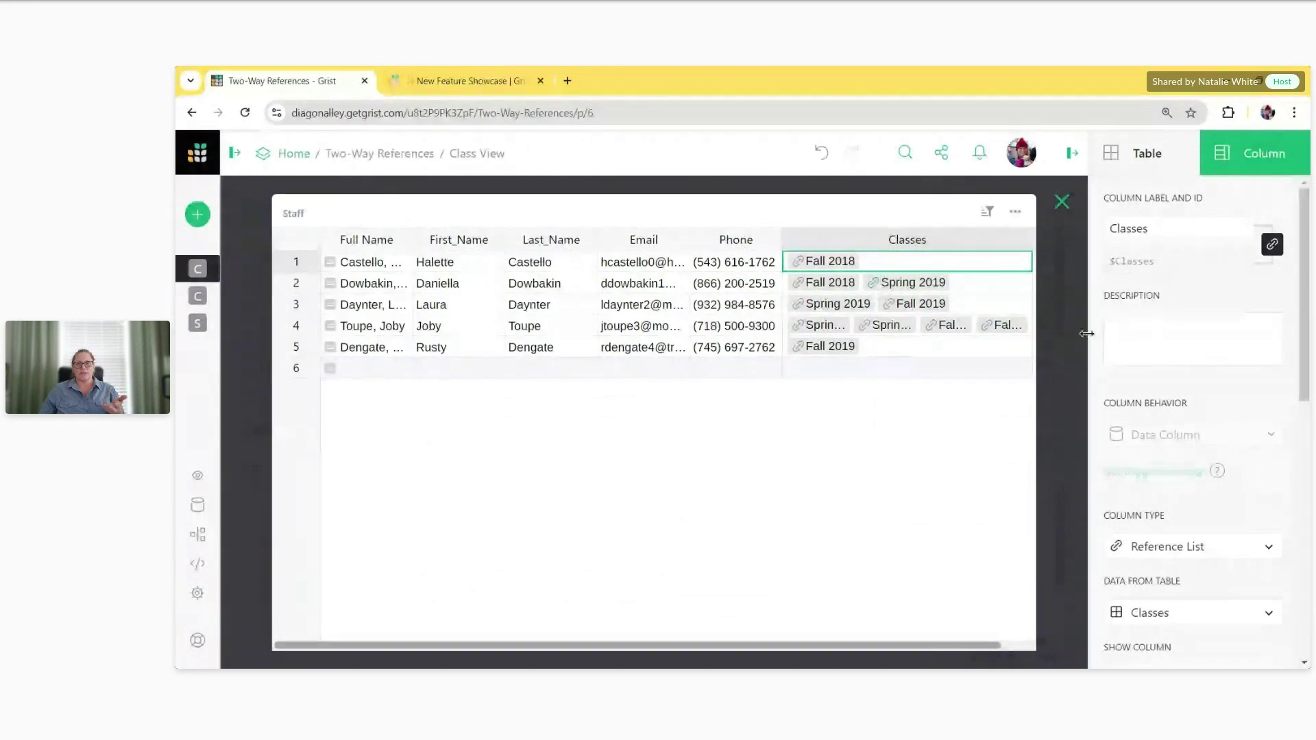
Step: Show Class_Code in the Staff table's Classes reference list and return to the Class View page
scroll(1155, 337, "down", 3)
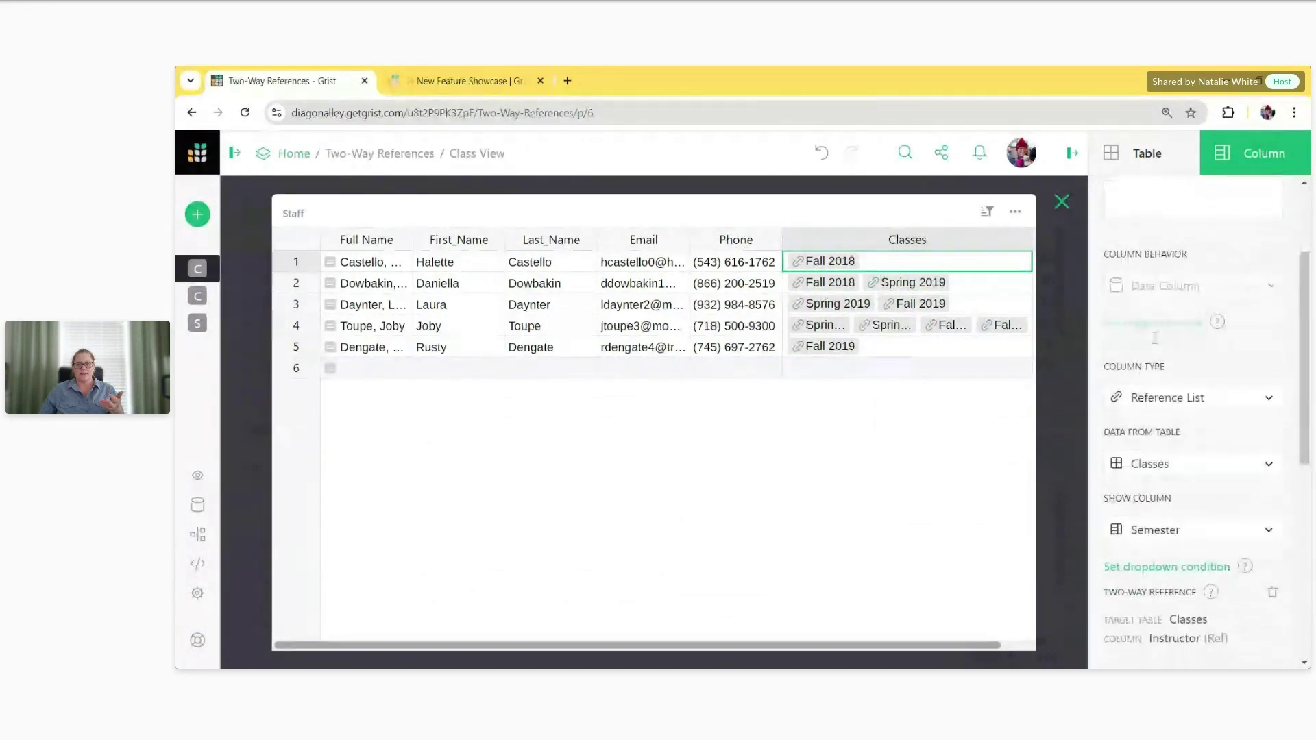
scroll(1159, 339, "down", 3)
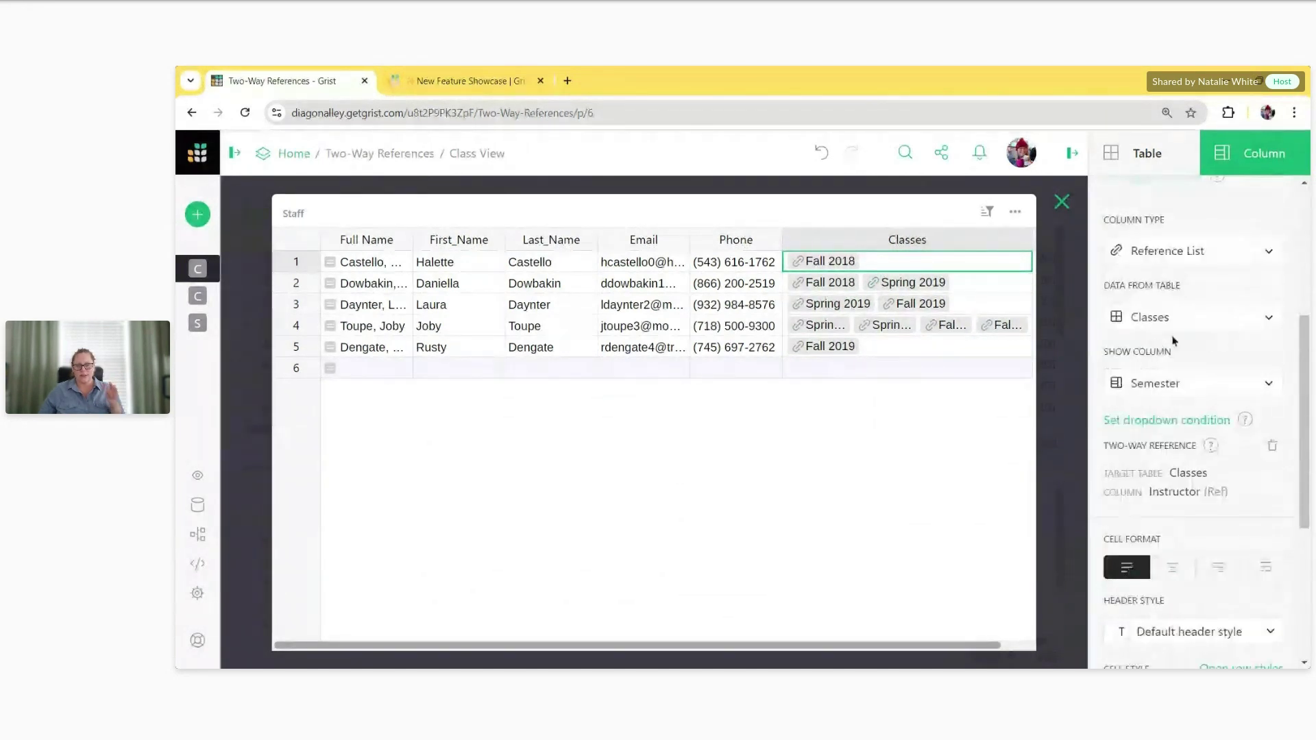
left_click(1222, 382)
left_click(1287, 316)
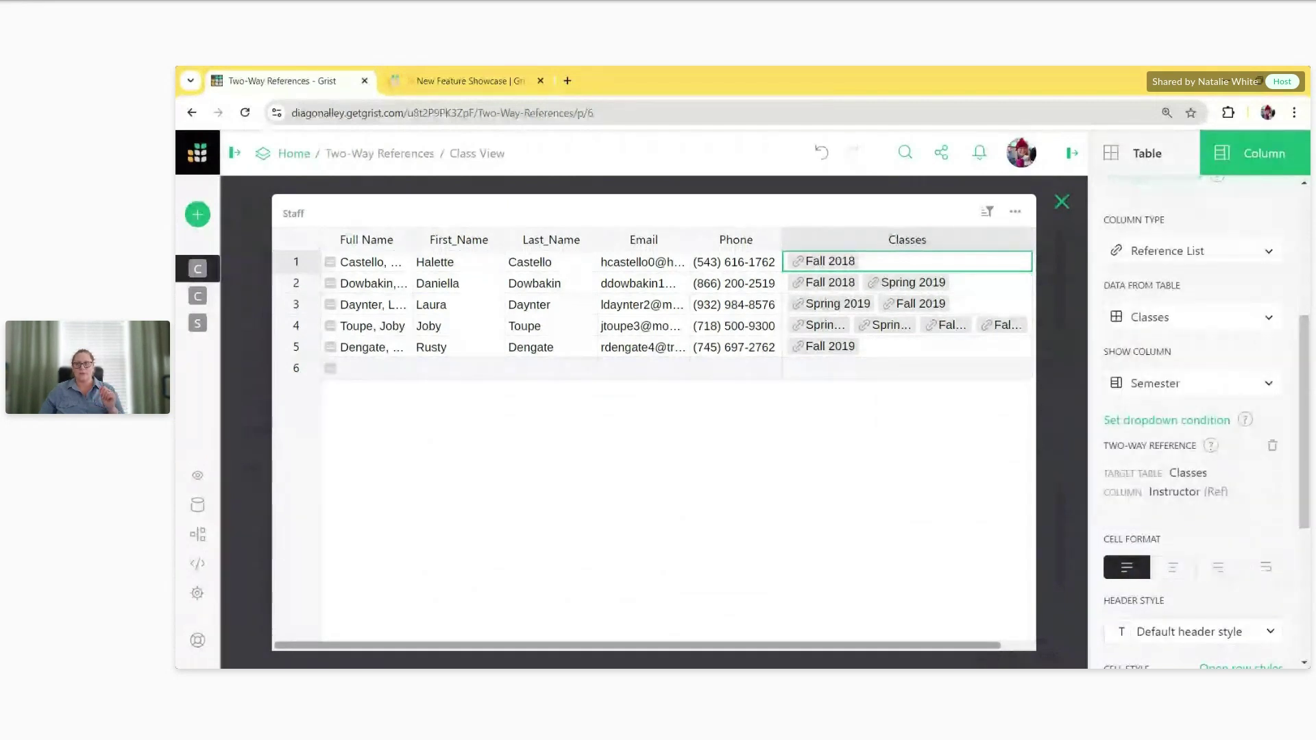
left_click(1234, 386)
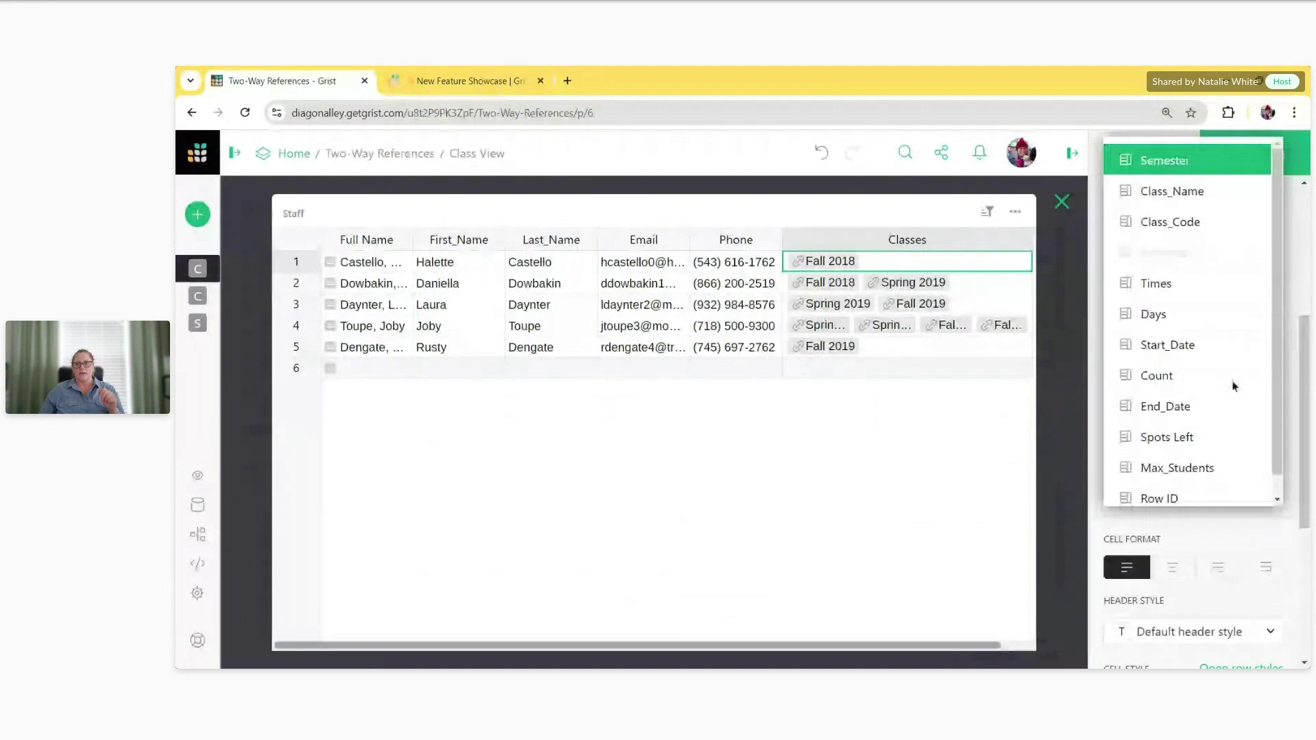
left_click(1228, 221)
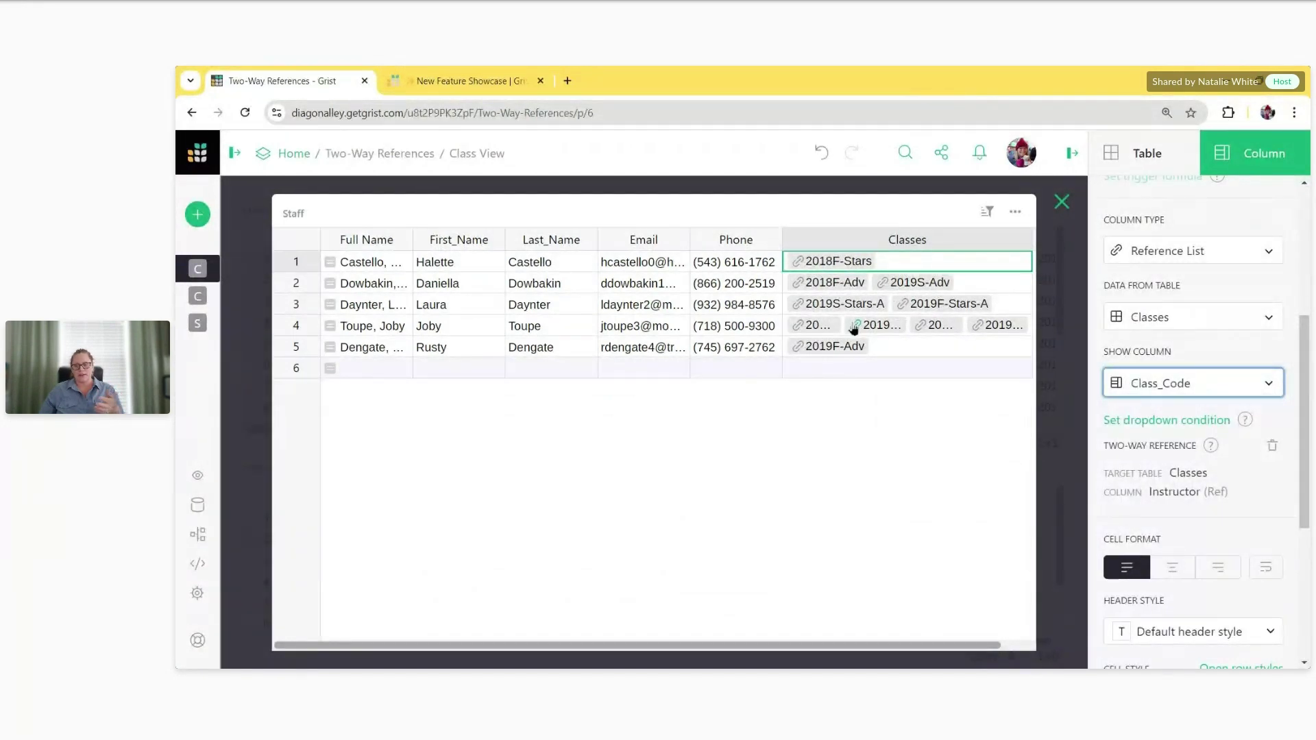
left_click(1062, 202)
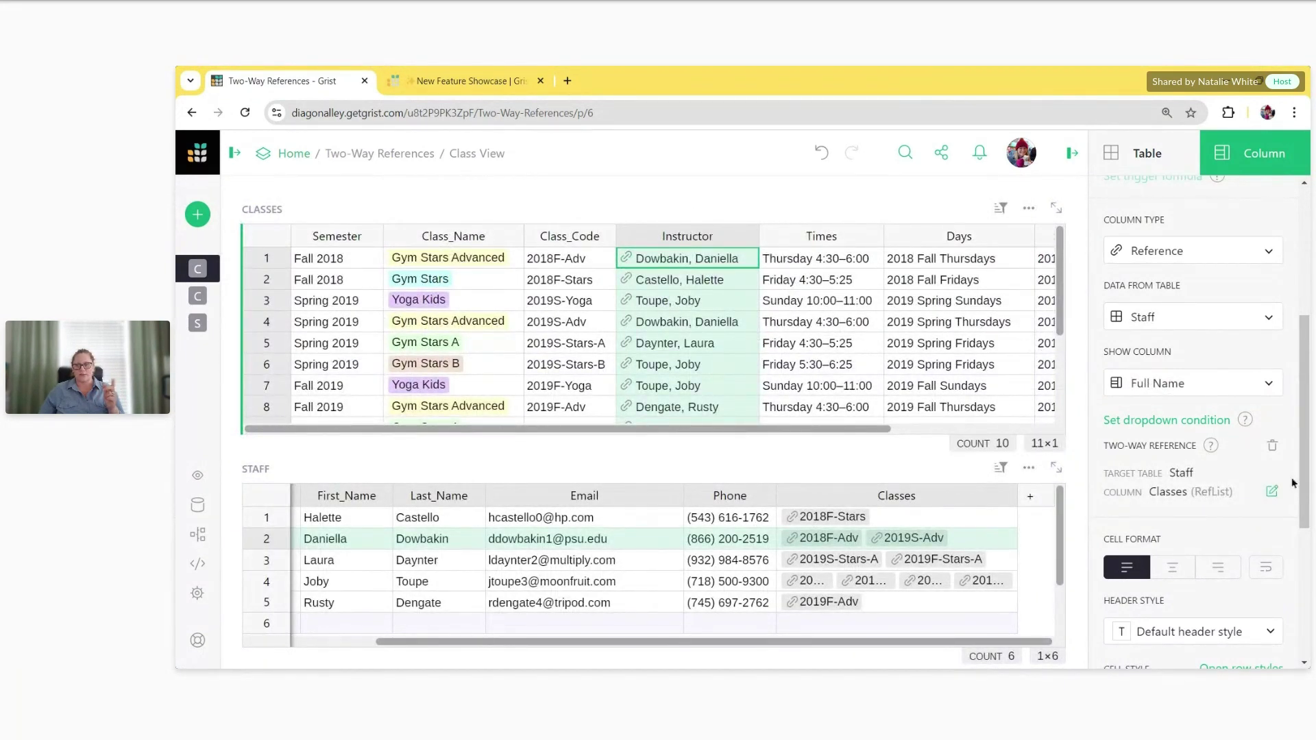
left_click(1273, 501)
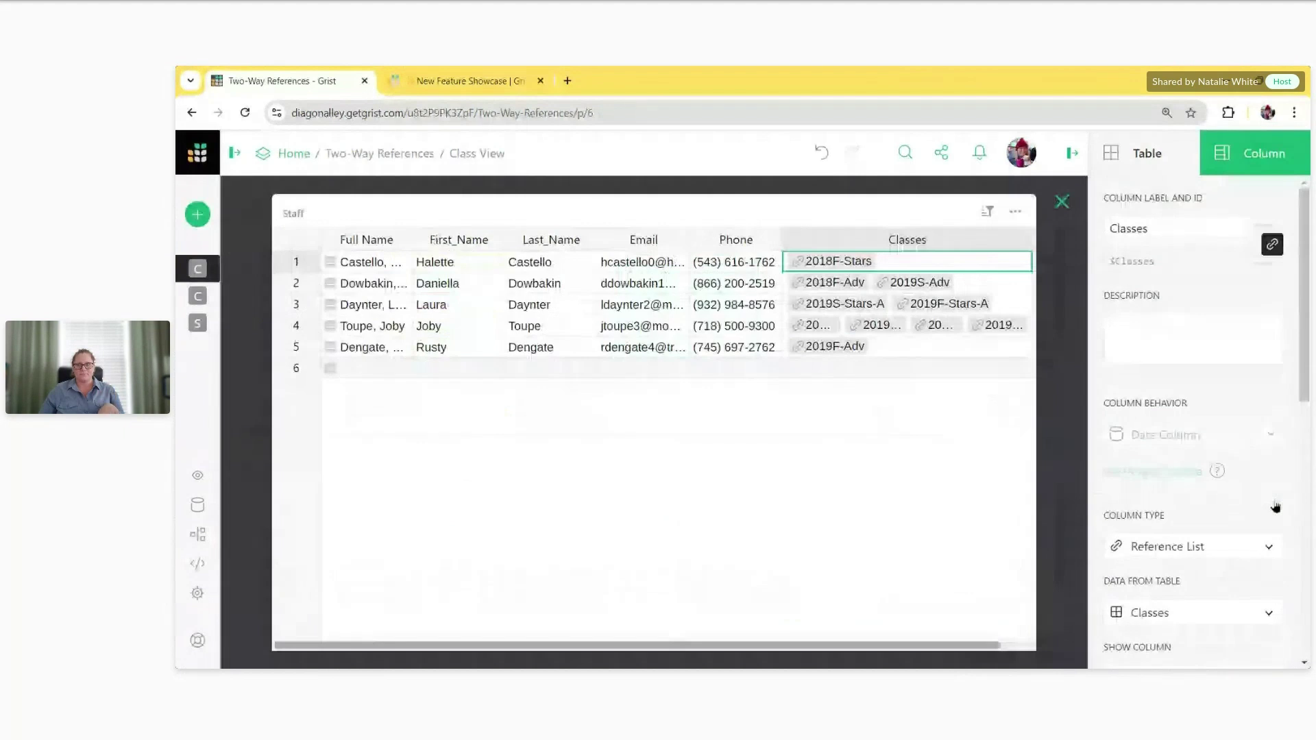
left_click(1062, 201)
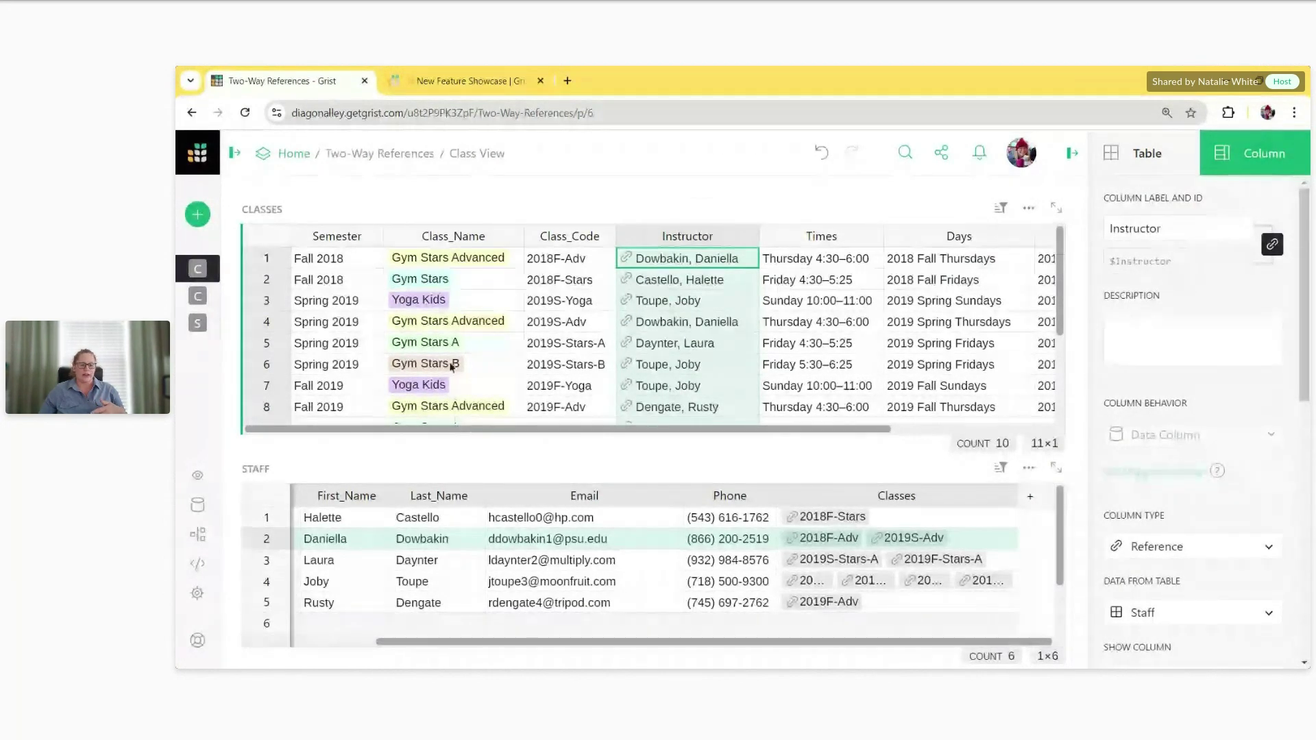
Step: Delete row 11 of the Classes table and add a new row with semester Fall 2024 and class name Yoga Kids
scroll(442, 341, "down", 1)
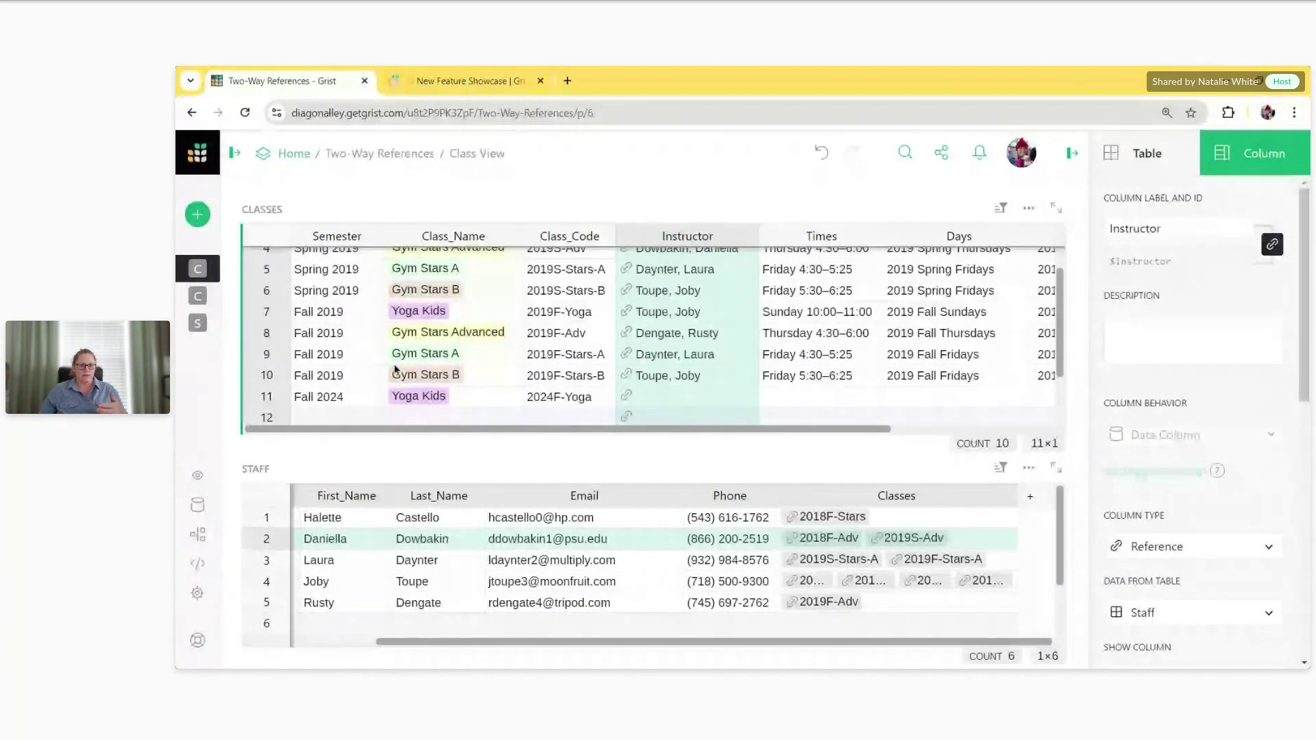
key("ctrl+Delete")
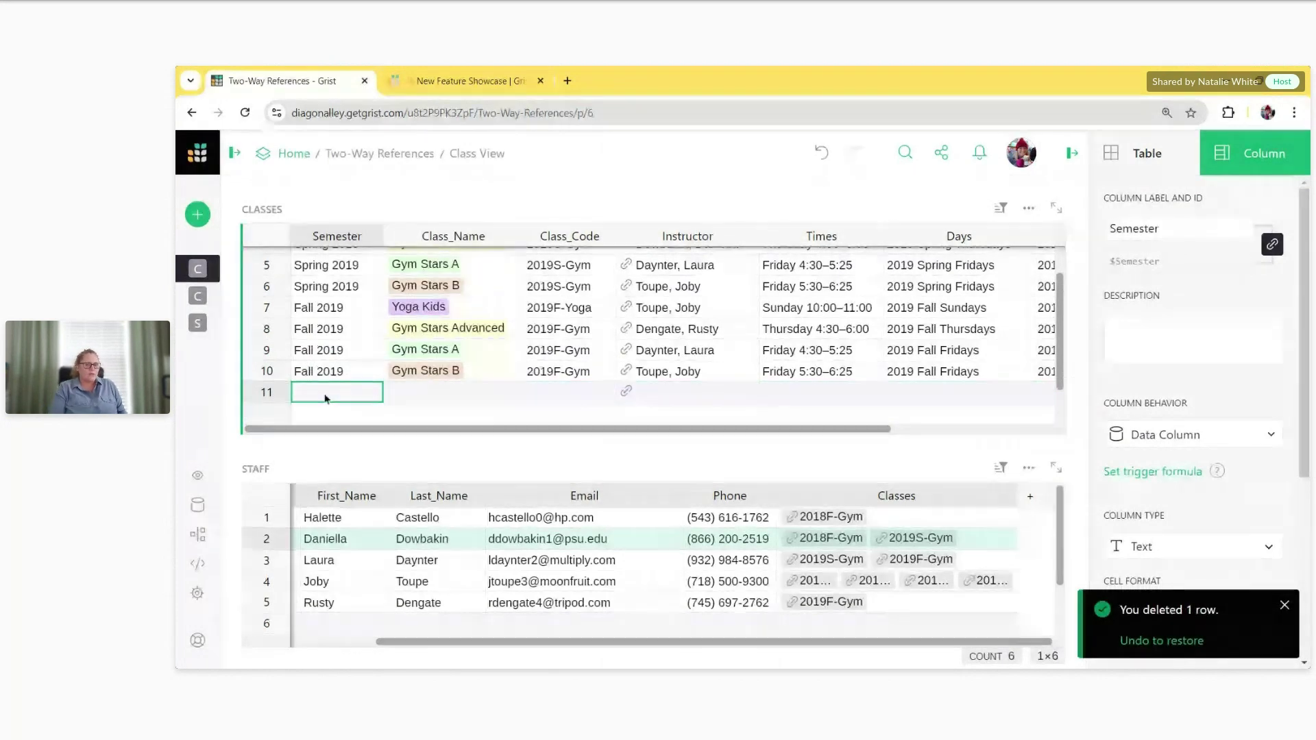
type("FAll")
key("BackSpace")
key("BackSpace")
key("BackSpace")
type("all 2024")
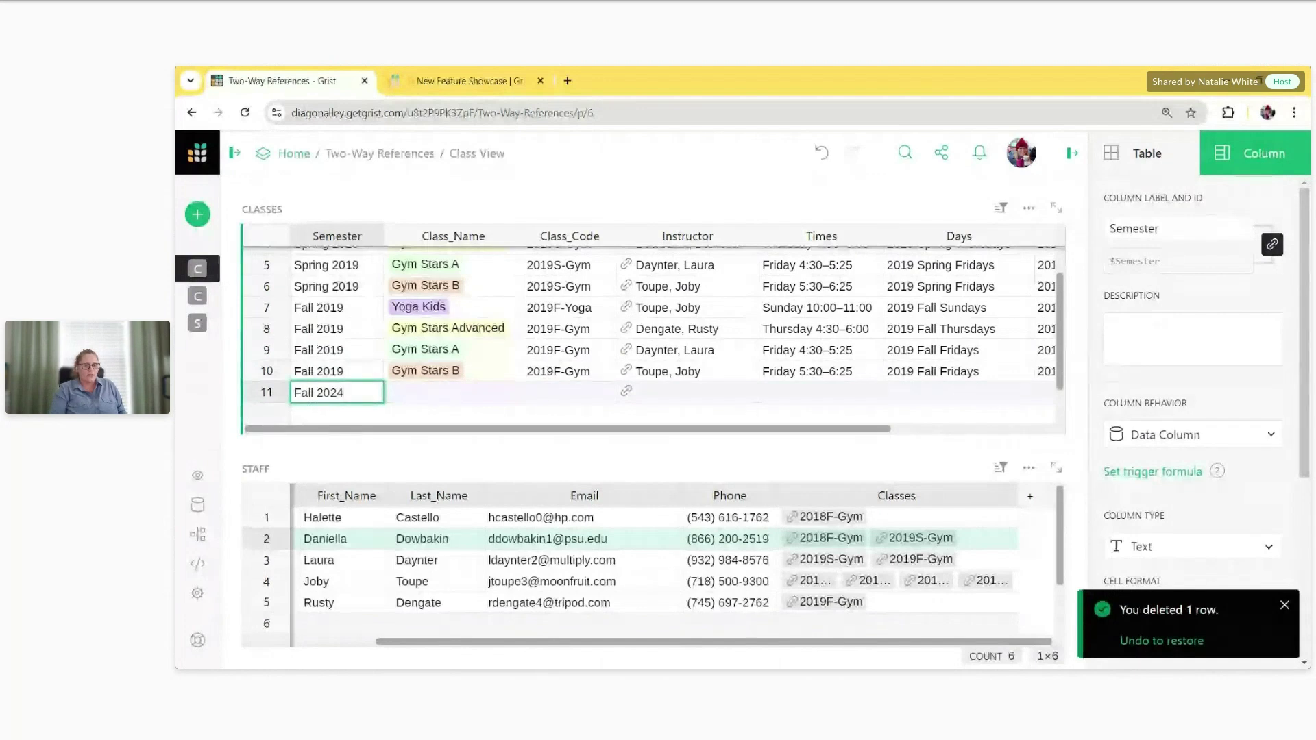
key("Escape")
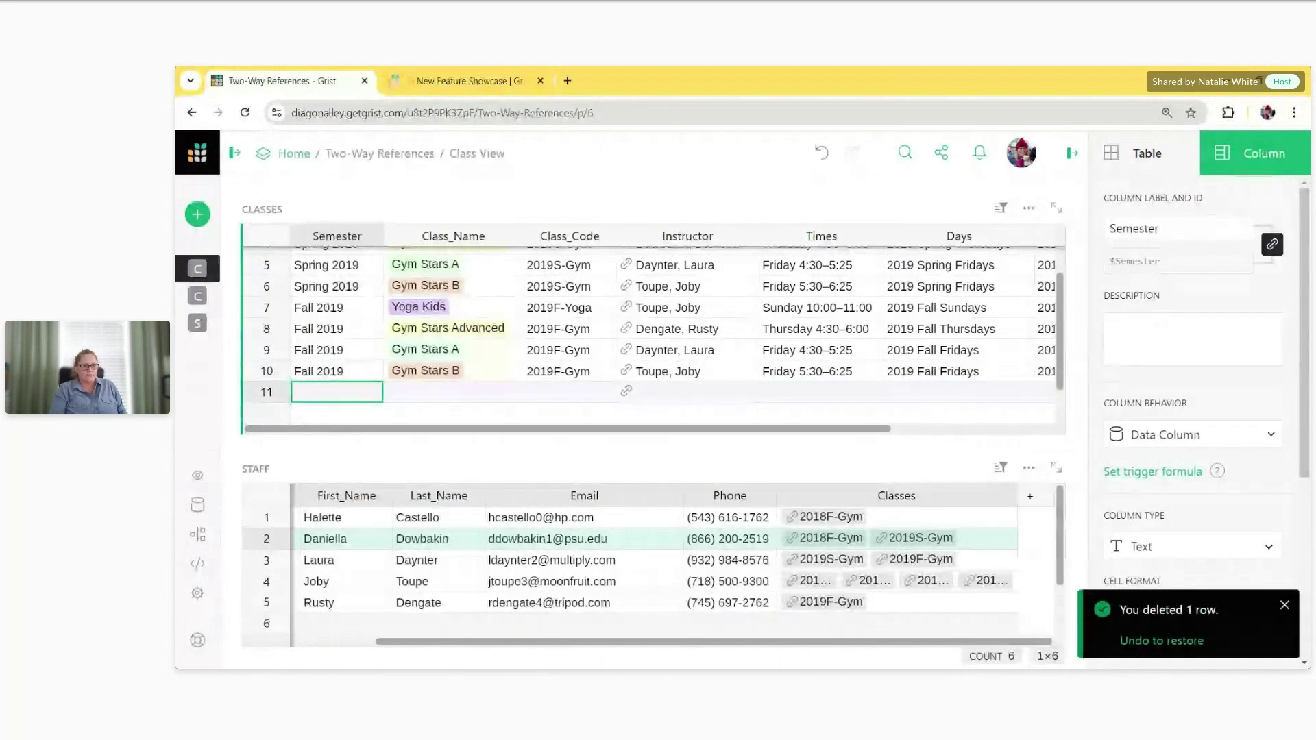
key("Tab")
type("Yoga")
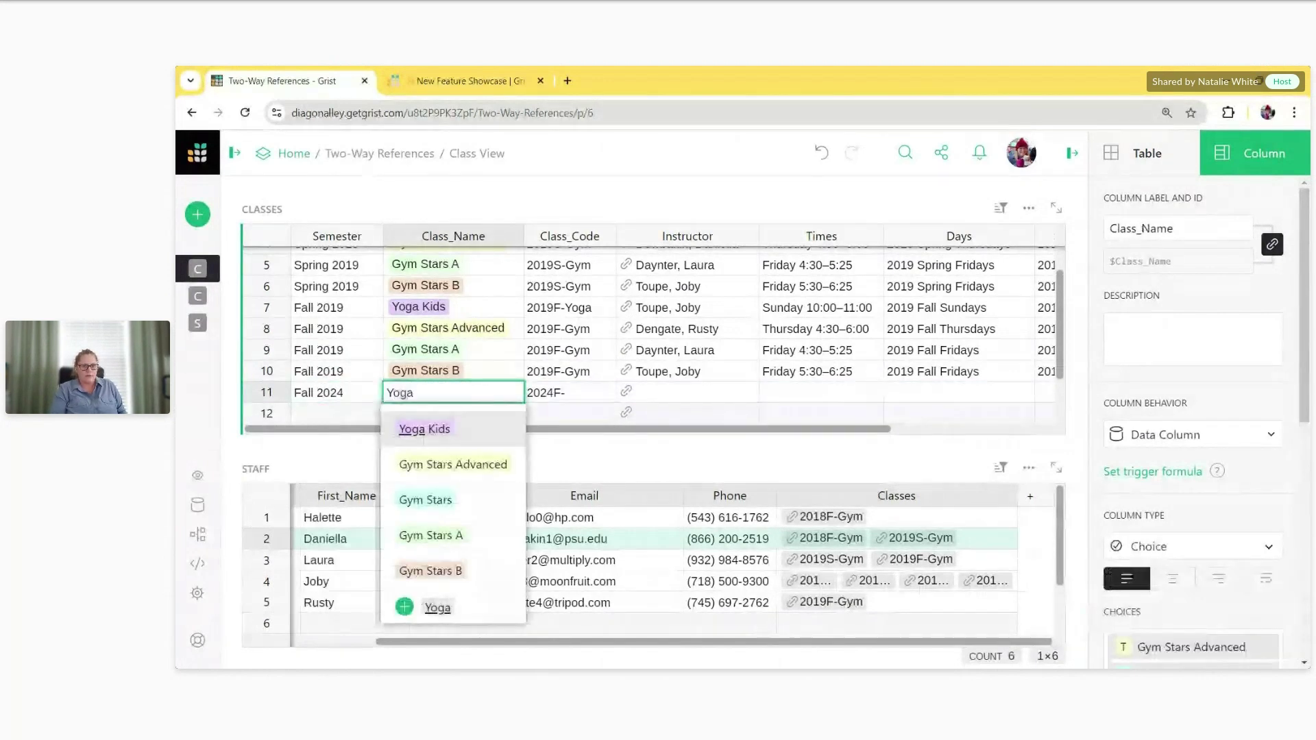
key("Tab")
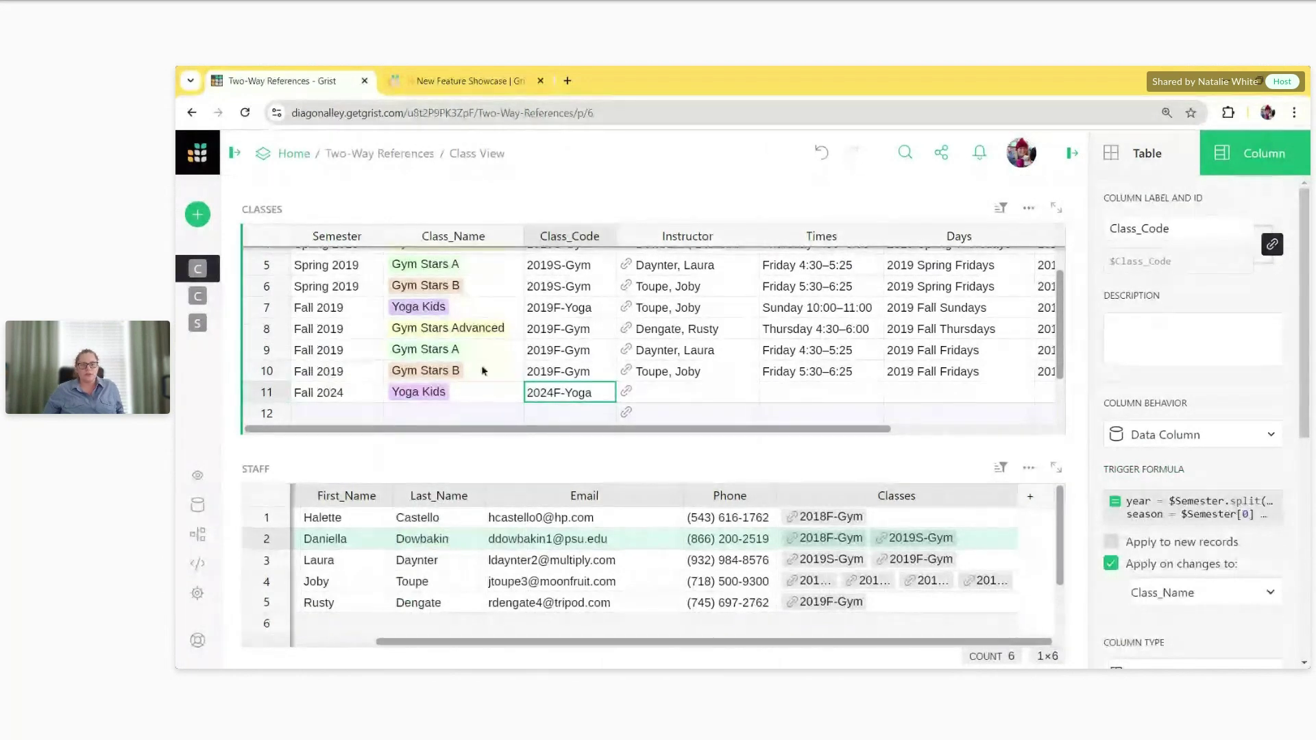
key("Tab")
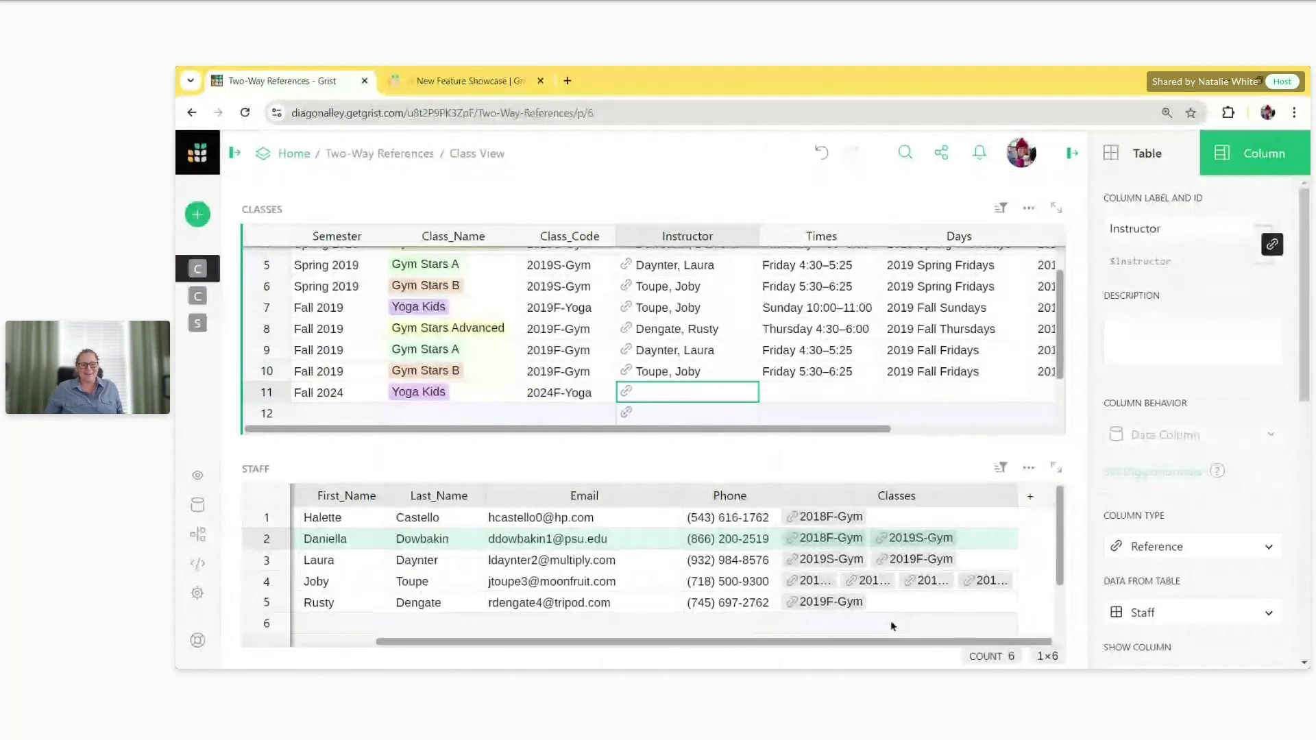
Step: Add 2024F-Yoga to the Classes cell of the first row in the Staff table
left_click(903, 519)
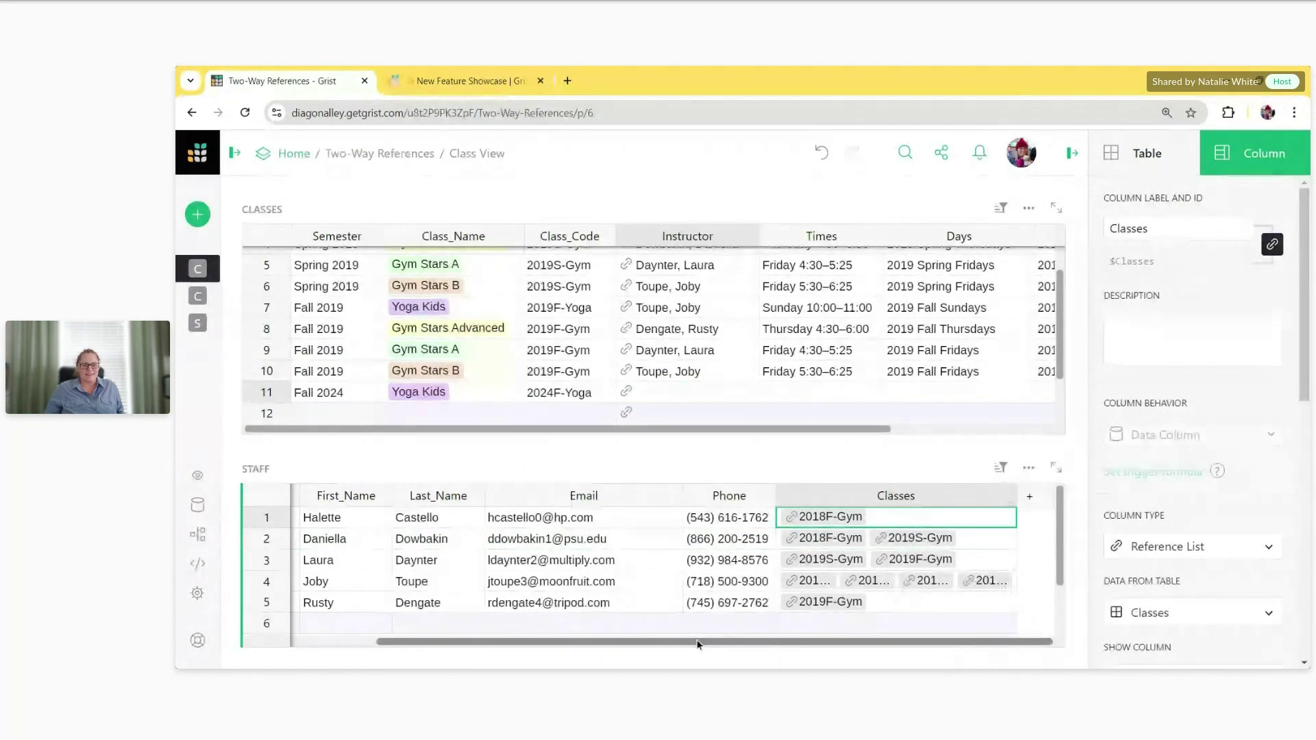
double_click(900, 526)
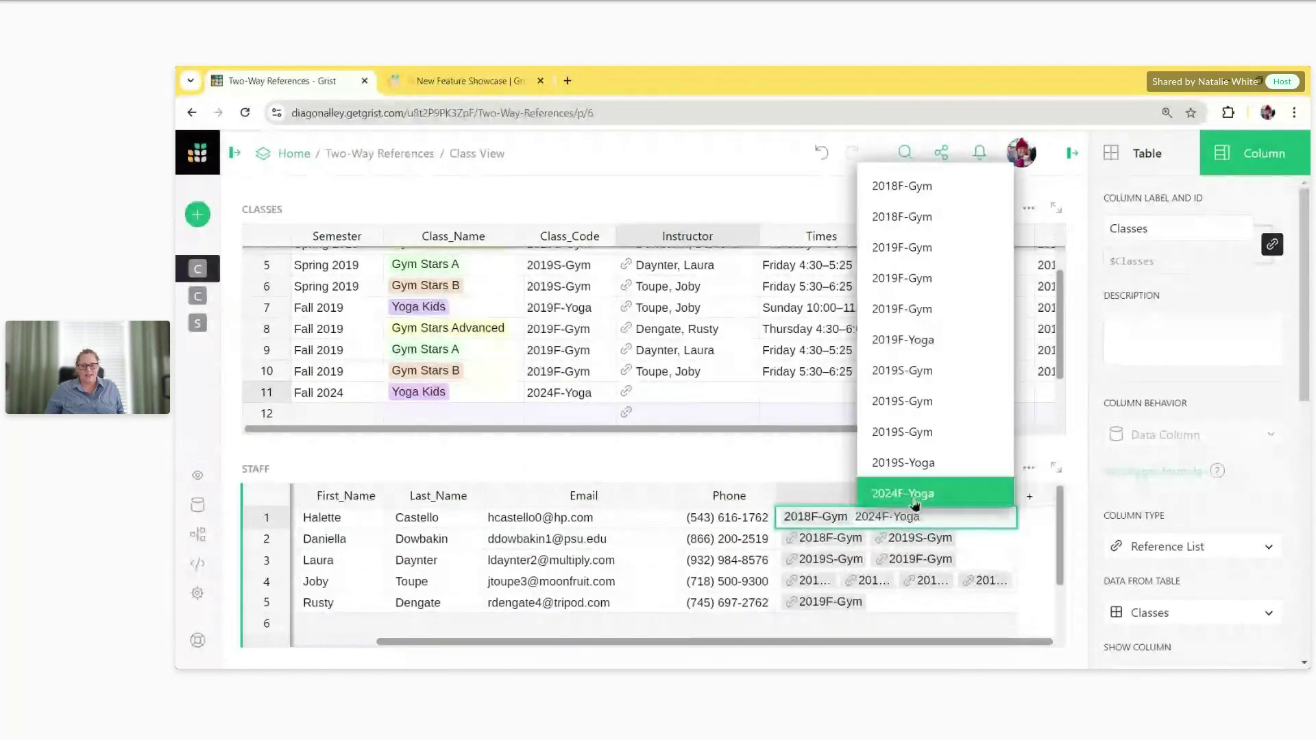
left_click(915, 506)
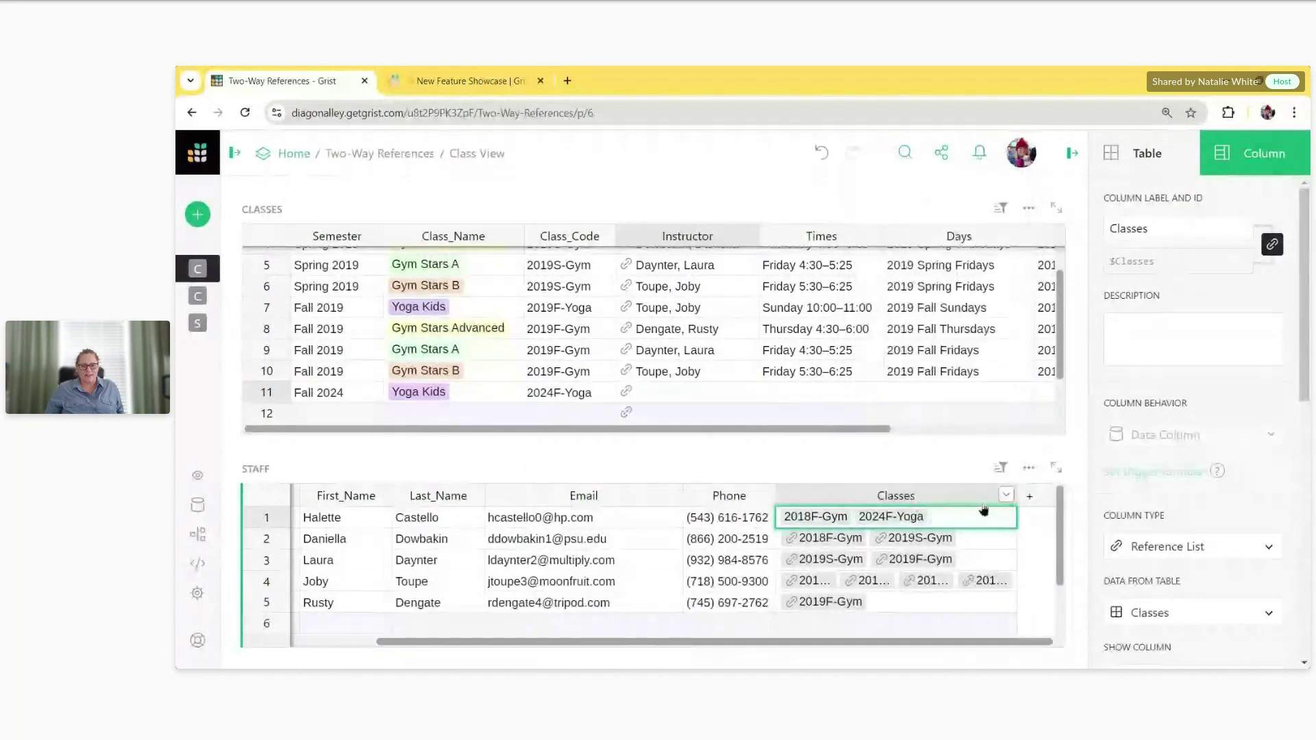
key("Return")
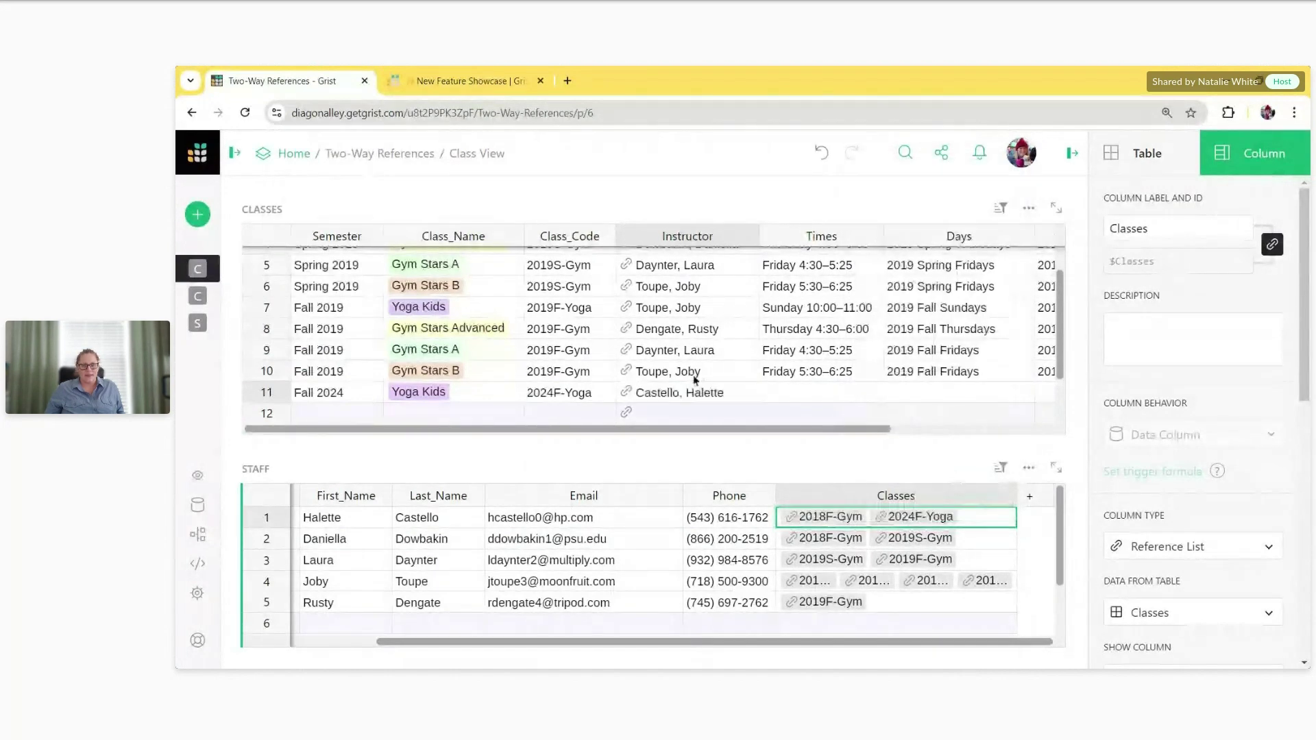
Step: Set the Instructor of the 2024F-Yoga class to the staff member in row 5 and check that person's Classes cell
left_click(680, 393)
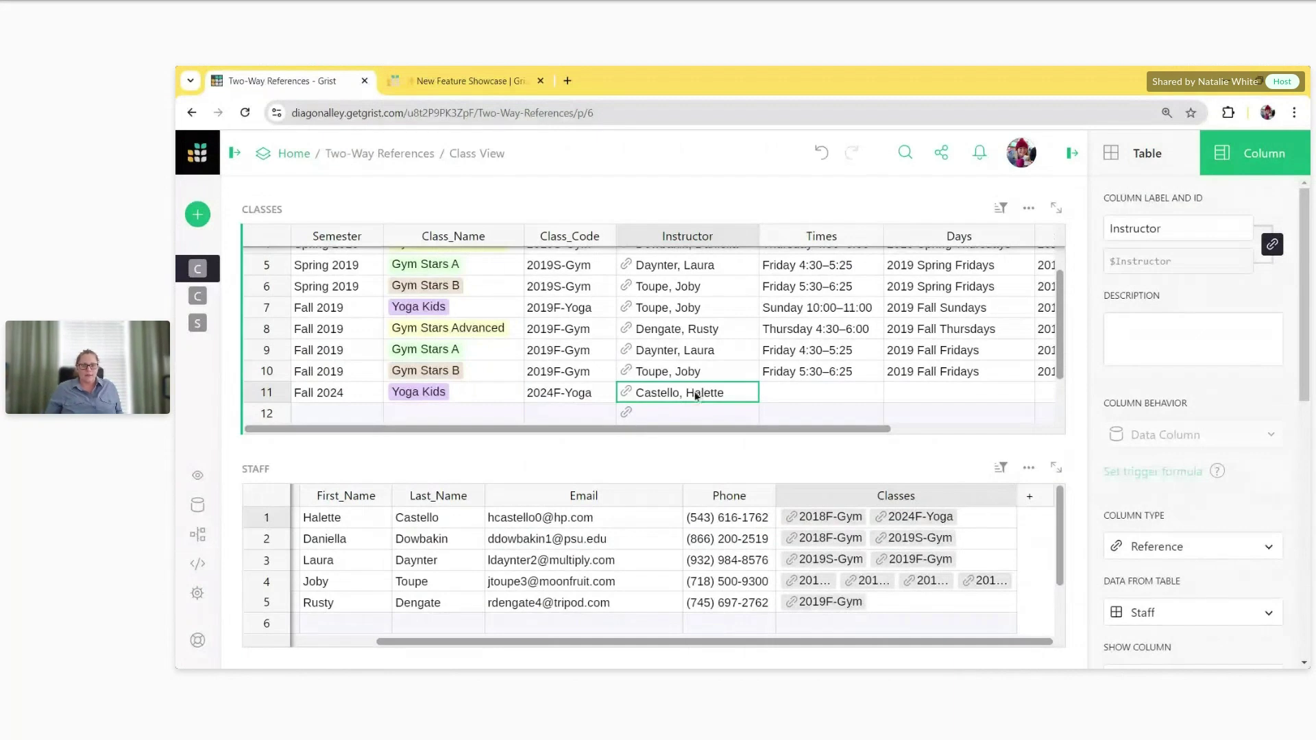
double_click(733, 396)
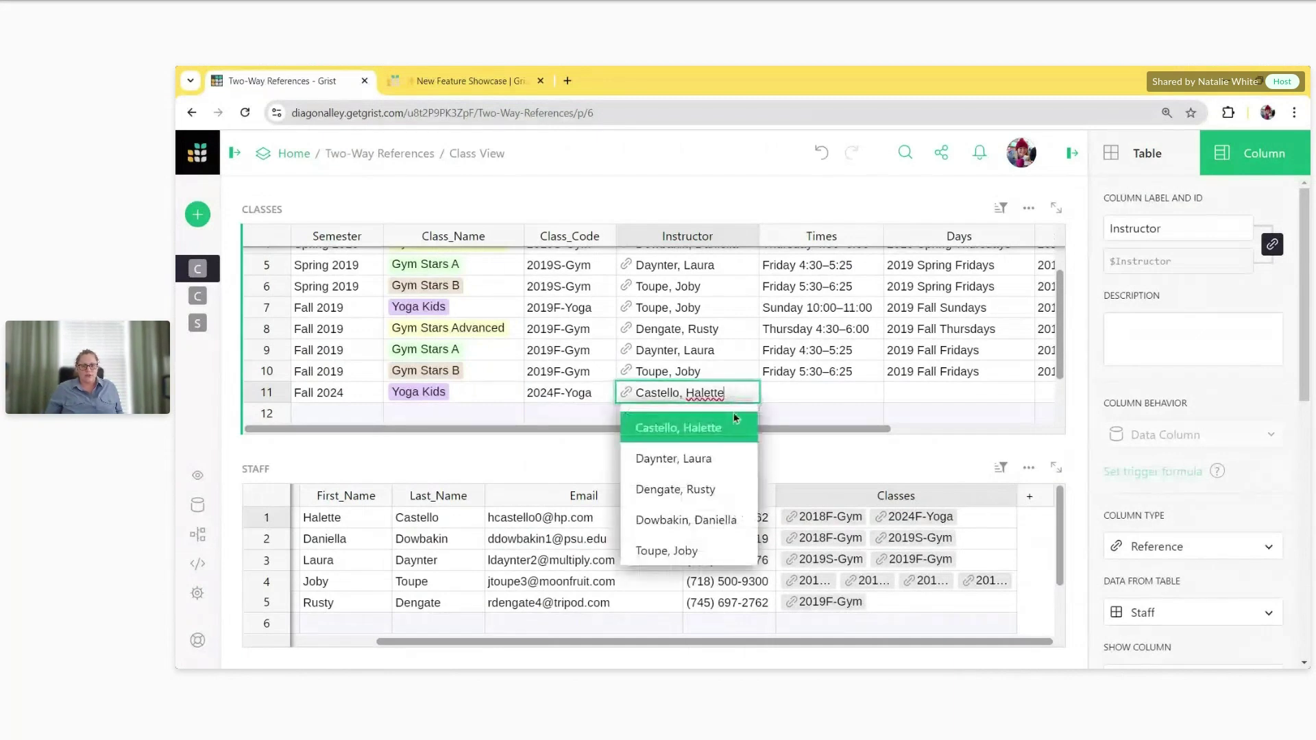
key("Escape")
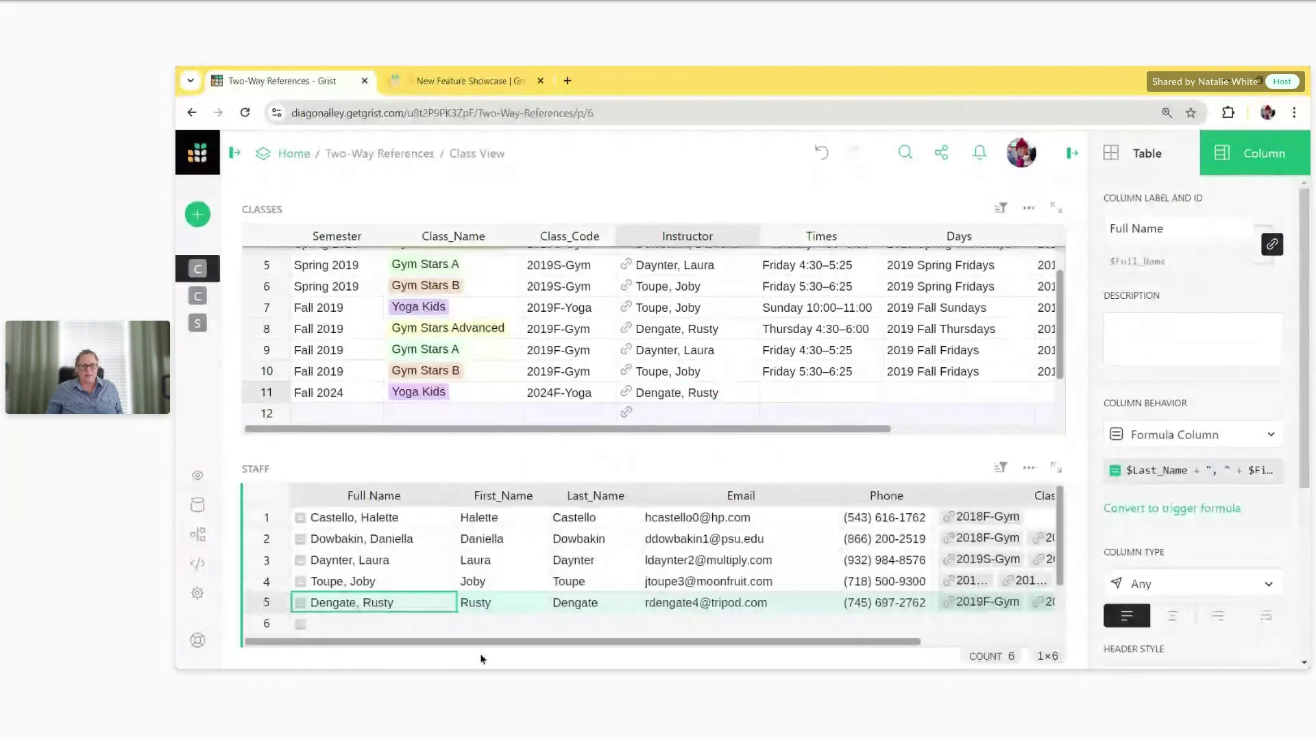
scroll(485, 659, "right", 5)
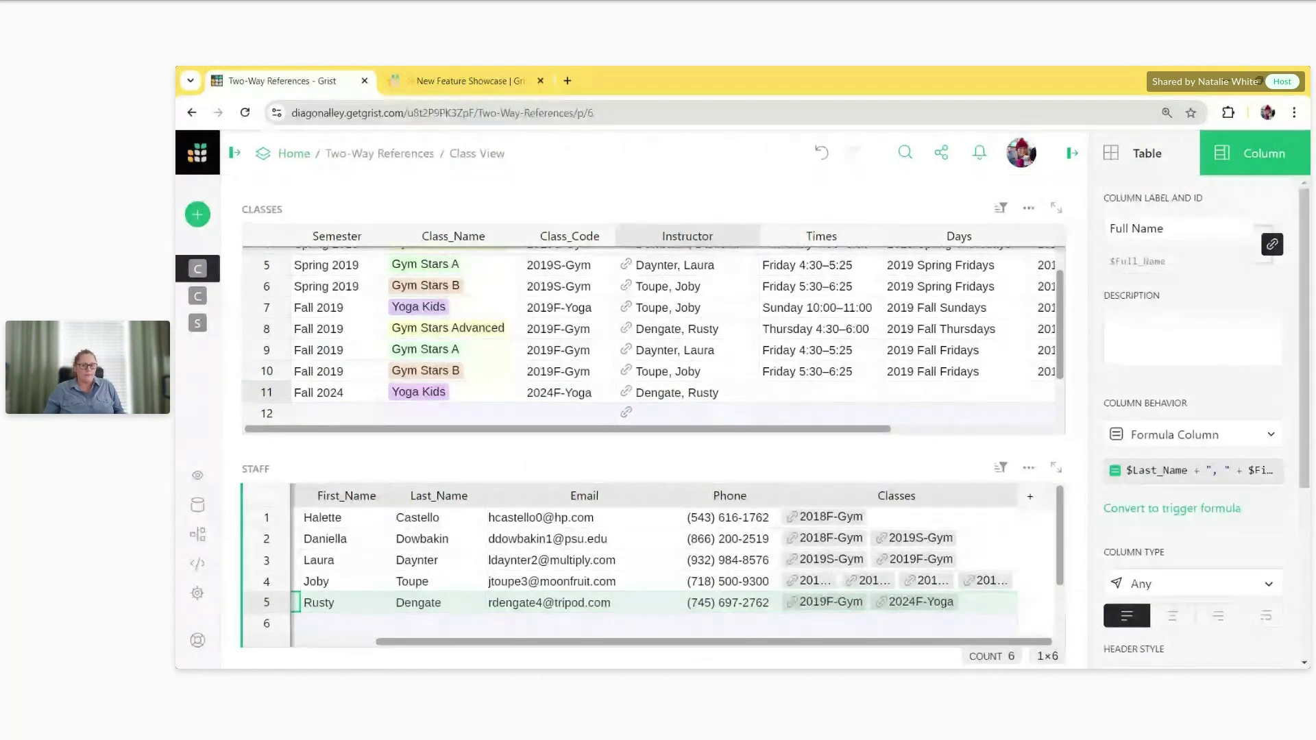
left_click(951, 610)
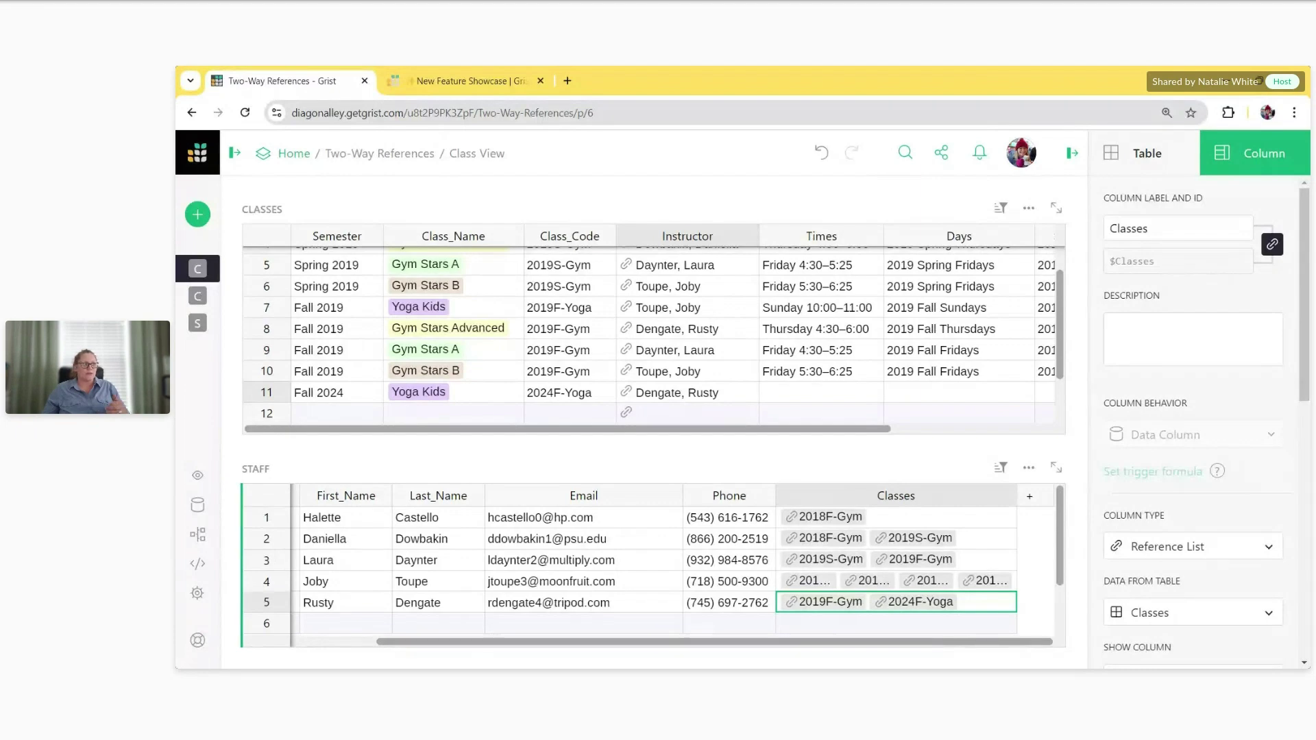
Step: Review the Instructor column of the Classes table and select the Instructor cell of the Fall 2024 class
left_click(673, 236)
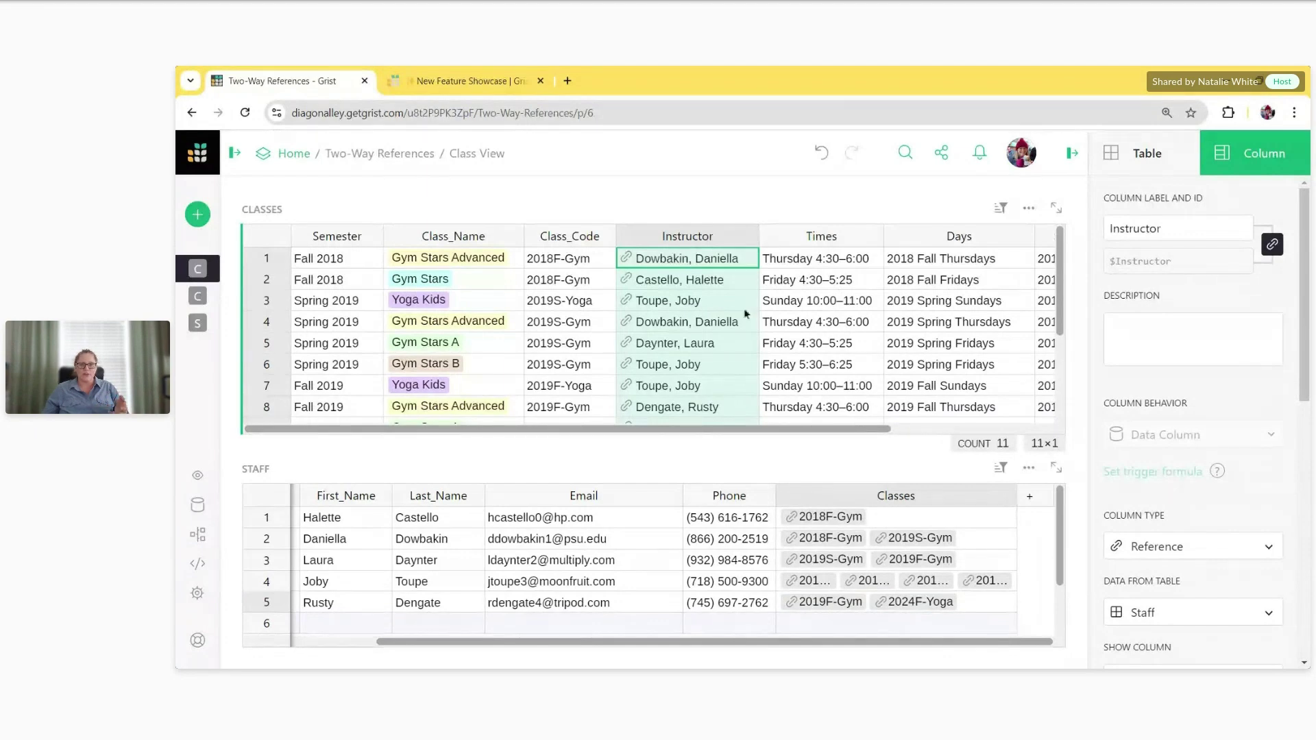
scroll(710, 355, "down", 2)
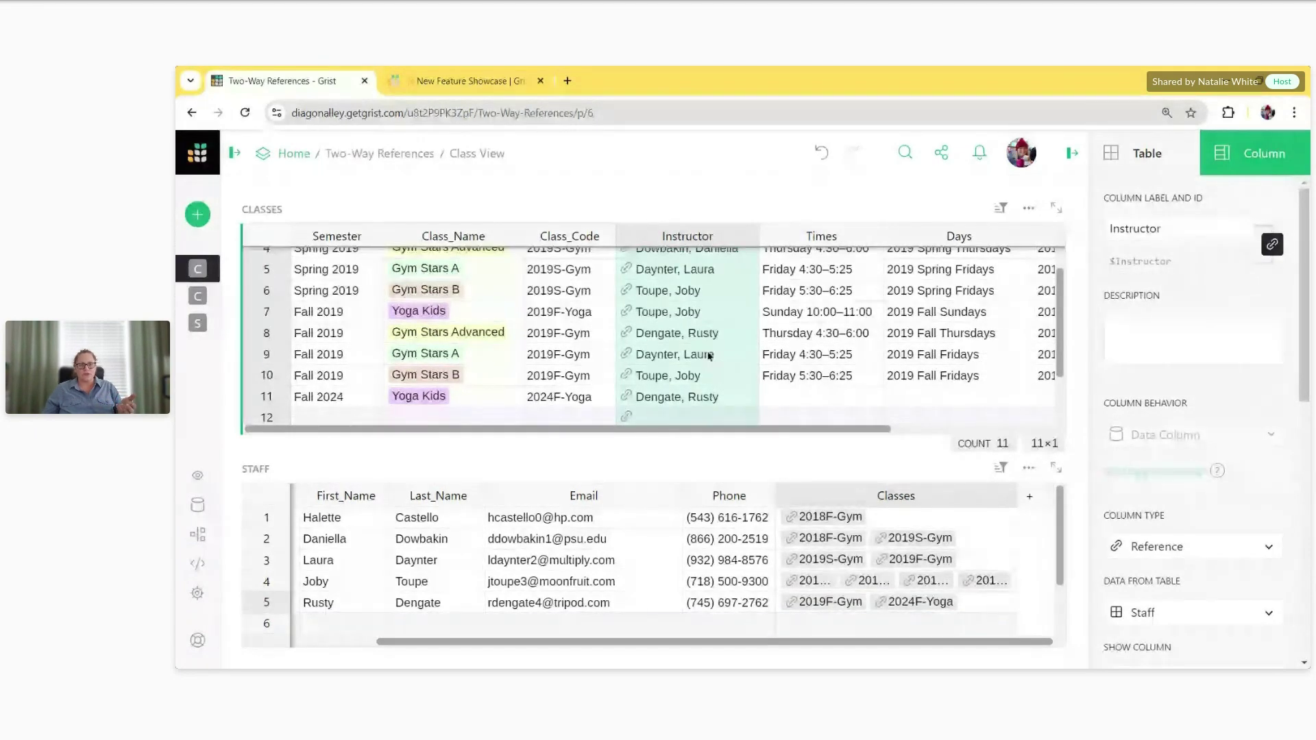
left_click(665, 403)
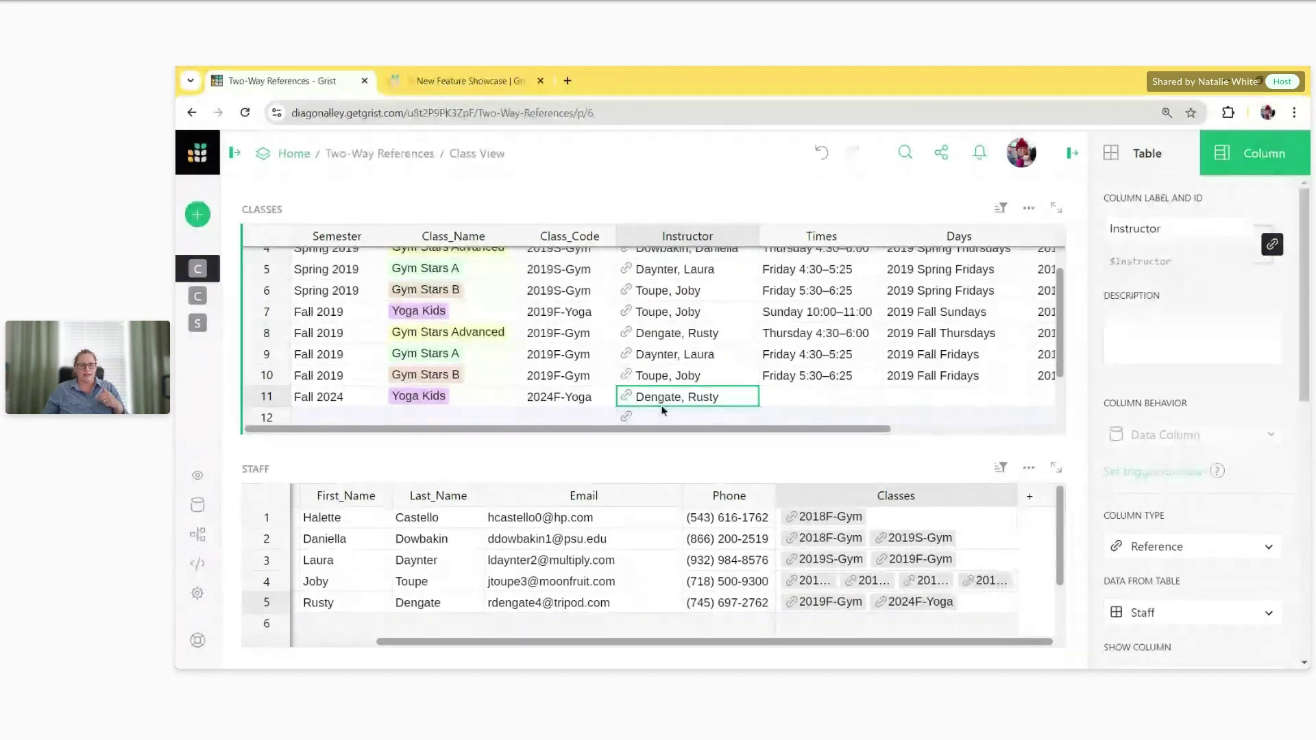
Step: Try to add 2024F-Yoga to the Classes cell of the third row in the Staff table
double_click(985, 556)
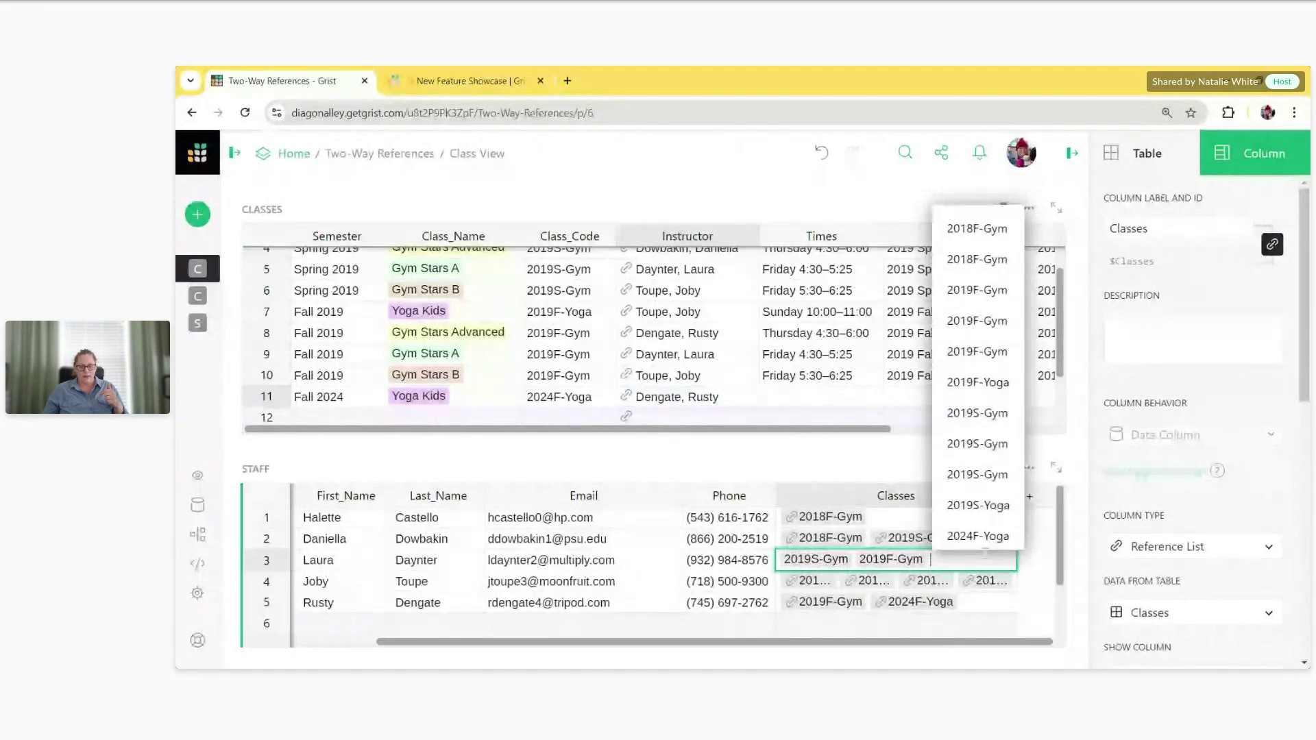
left_click(977, 536)
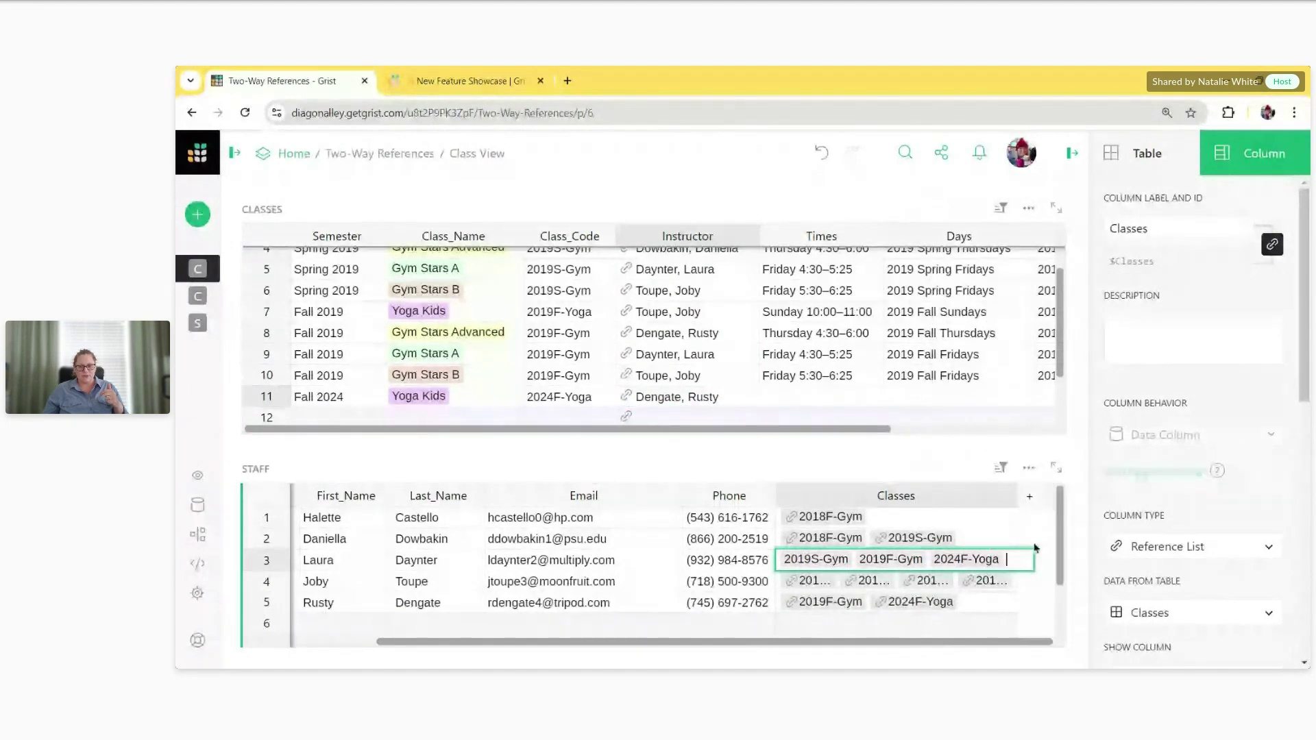
key("Return")
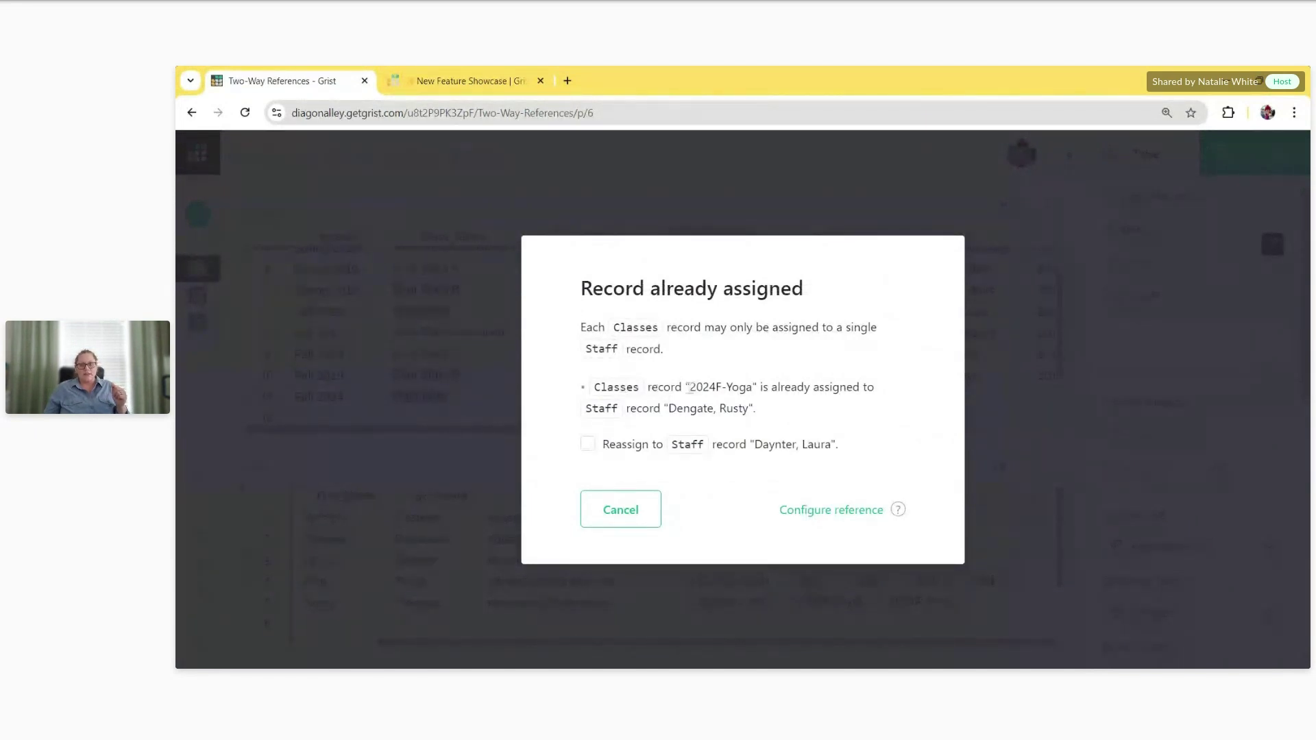
Step: Read the record assignment conflict details and switch the option to reassign the class on and off again
left_click_drag(690, 388, 754, 387)
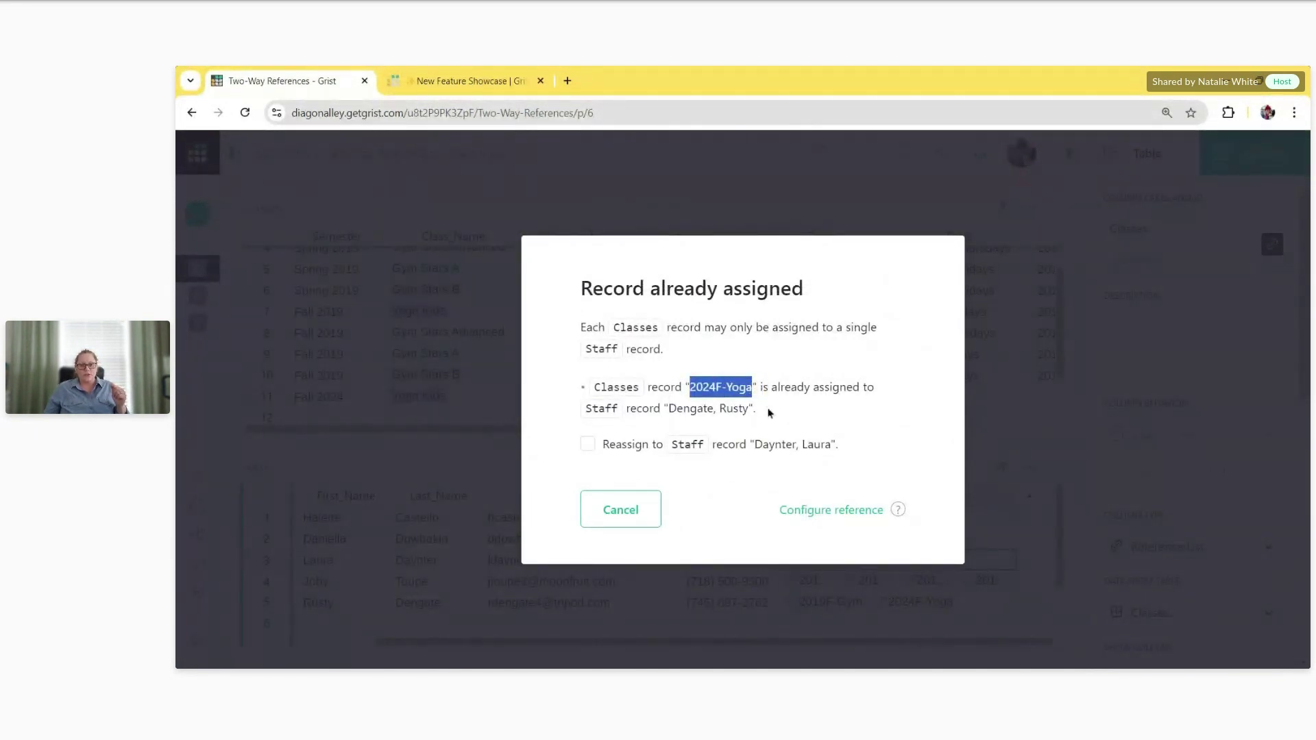
left_click(746, 407)
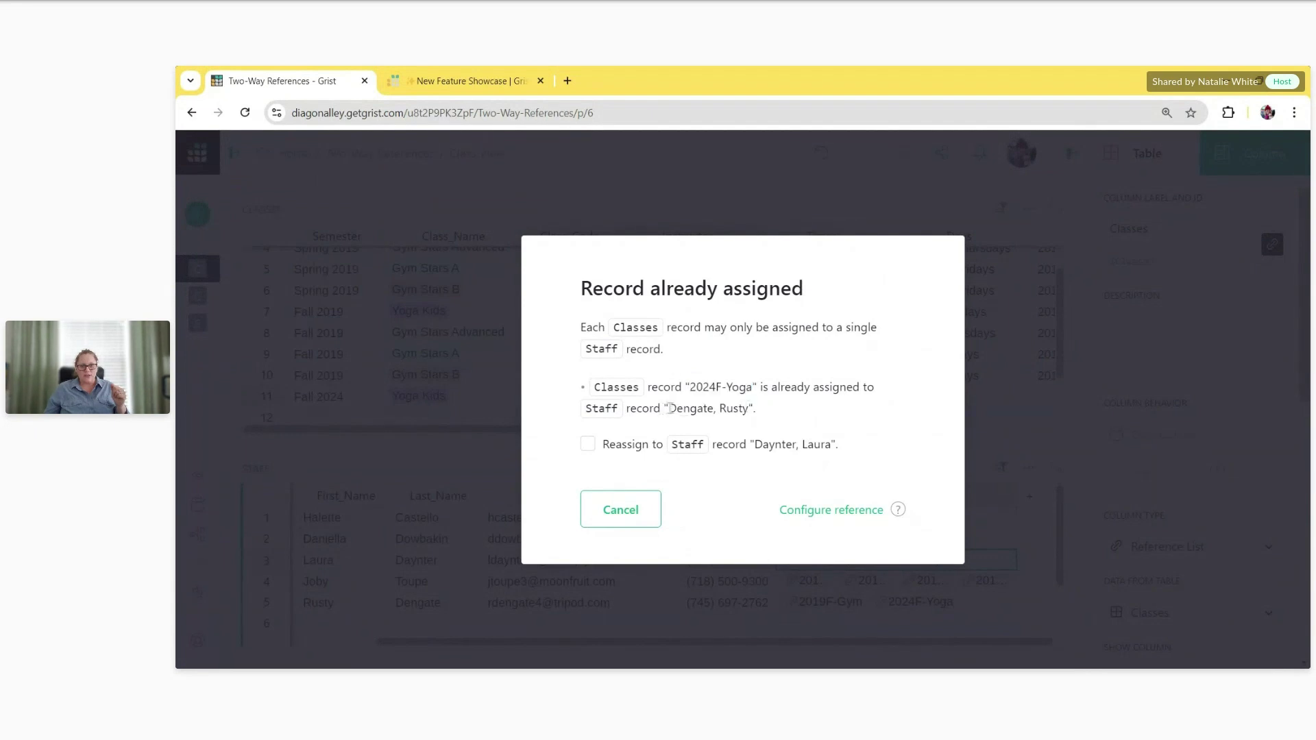
left_click_drag(670, 408, 752, 408)
left_click(744, 434)
left_click(619, 447)
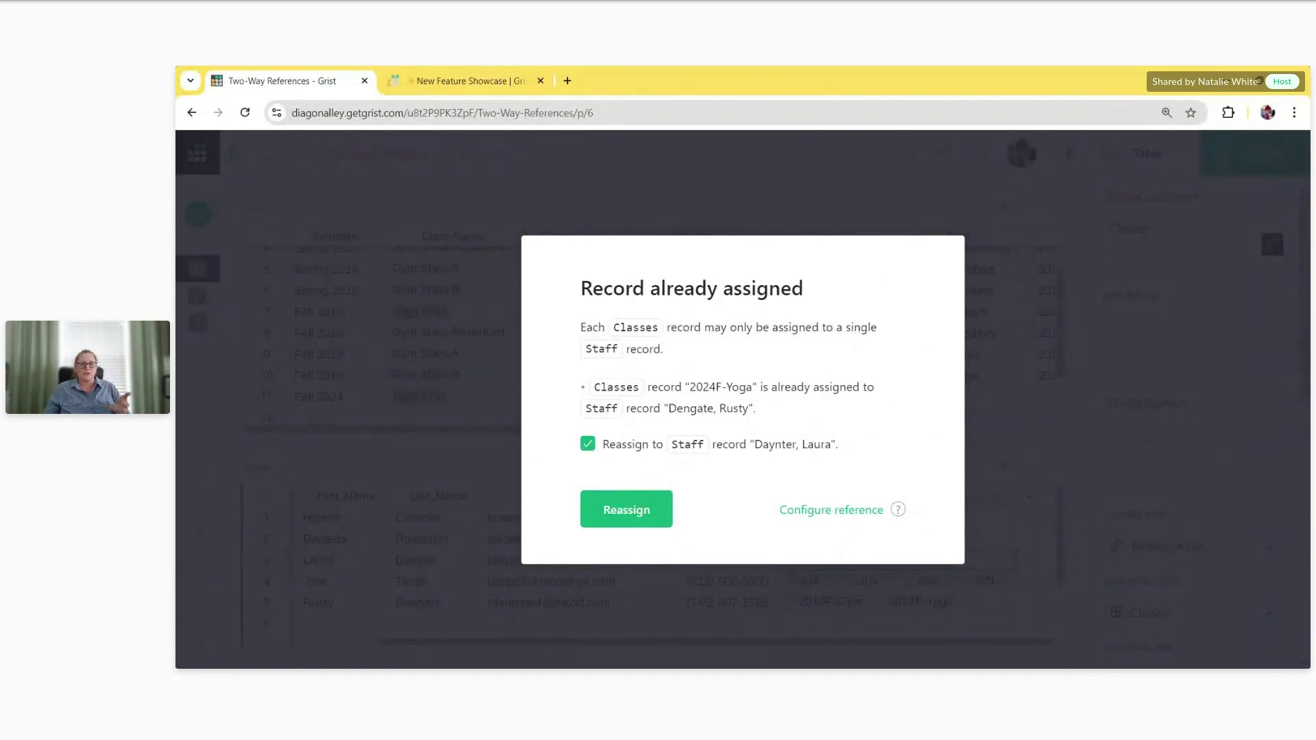
left_click(636, 445)
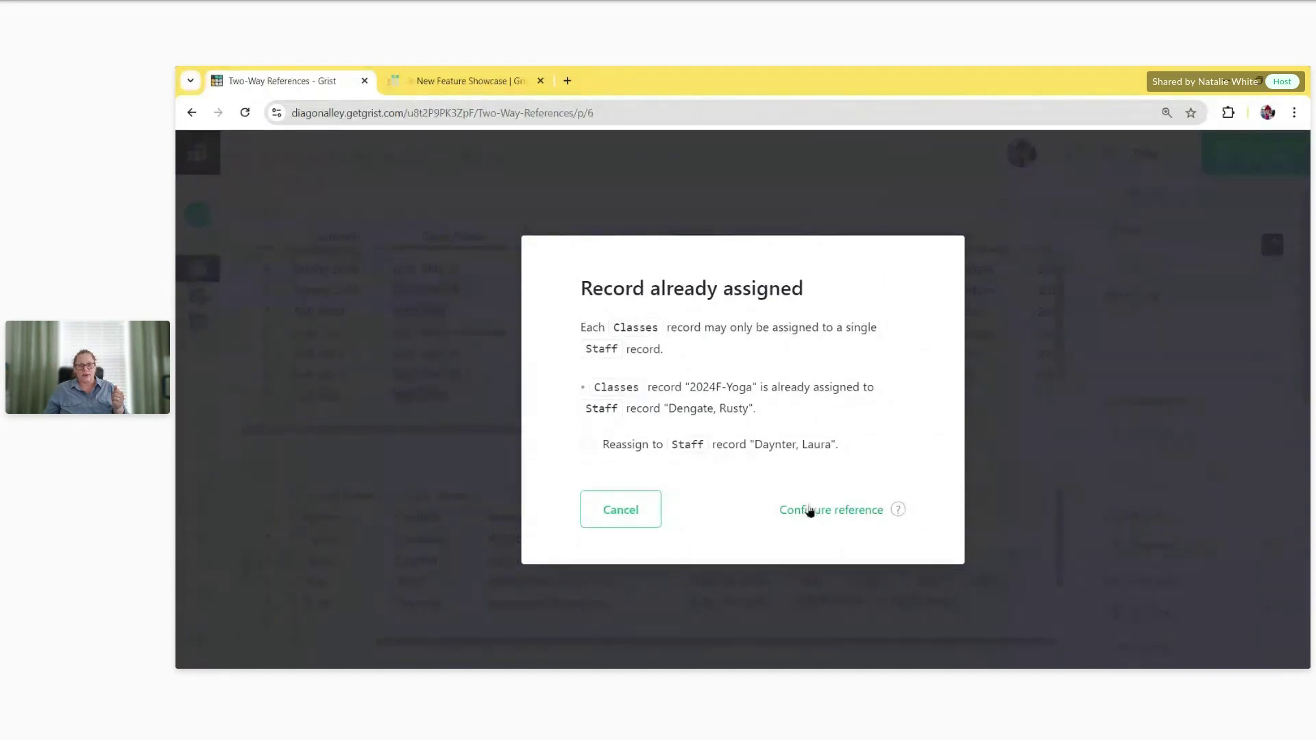
Step: Configure the reference by changing the Instructor column of the Classes table to type Reference List, and return to the page
left_click(810, 511)
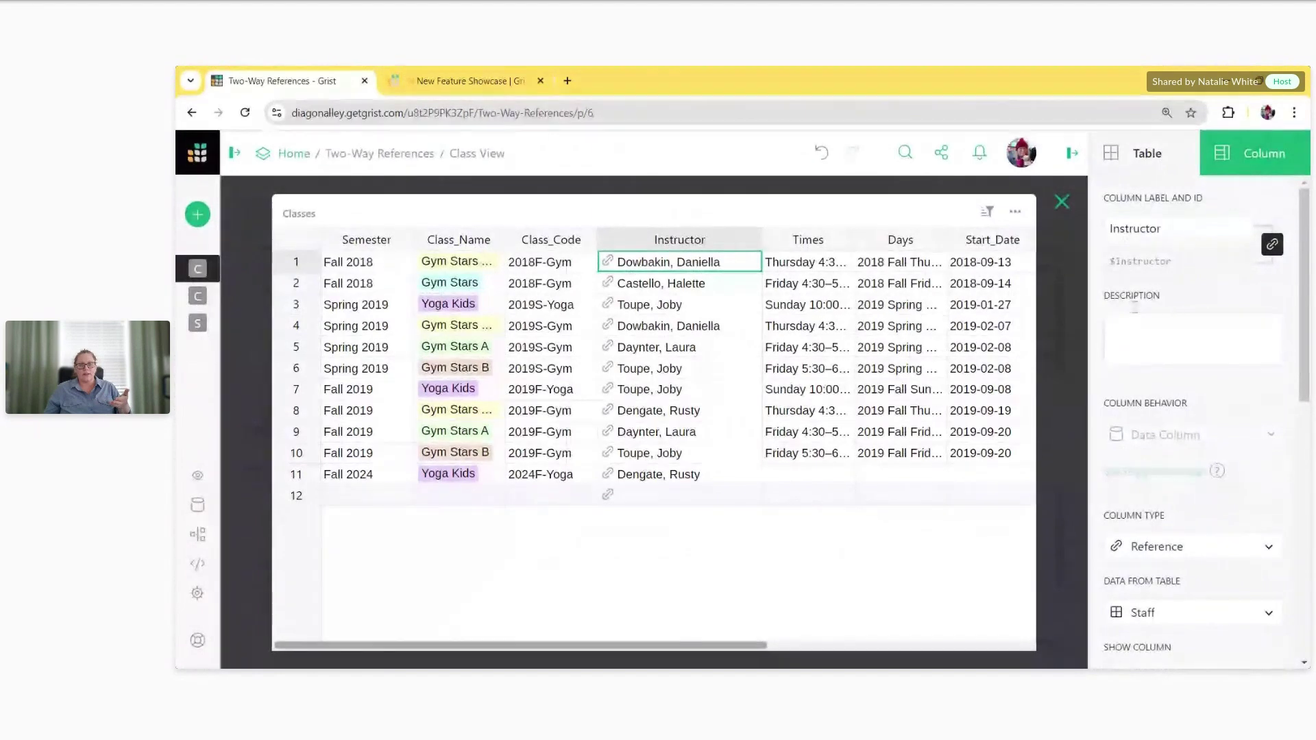
scroll(1179, 312, "down", 3)
left_click(1191, 305)
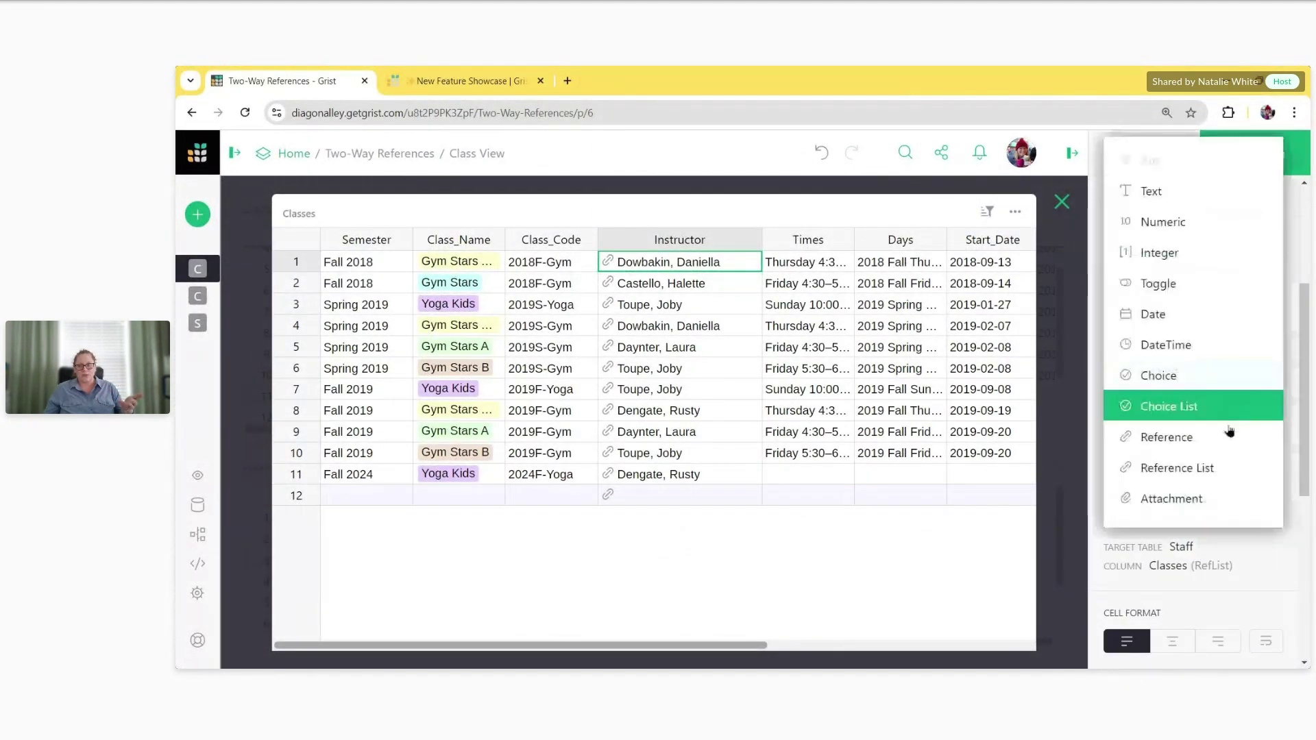
left_click(1232, 472)
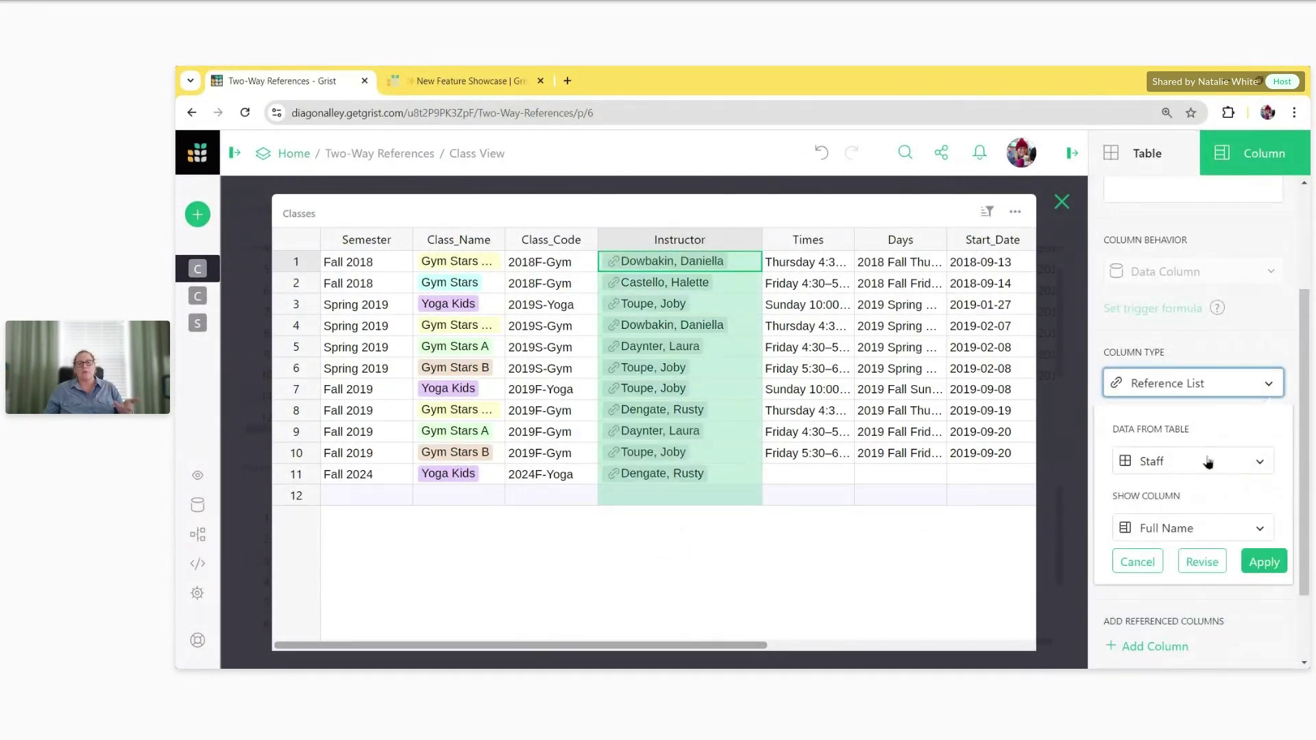
left_click(1279, 576)
left_click(1279, 576)
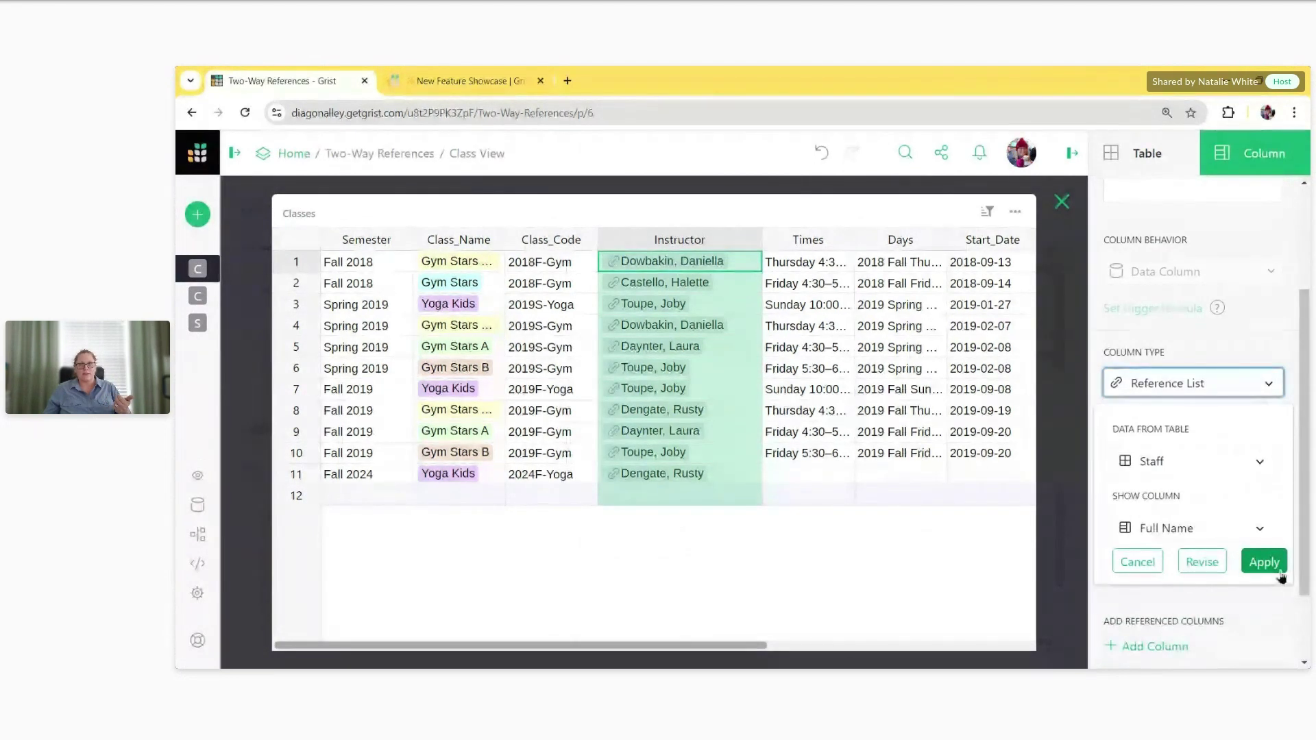
left_click(1062, 202)
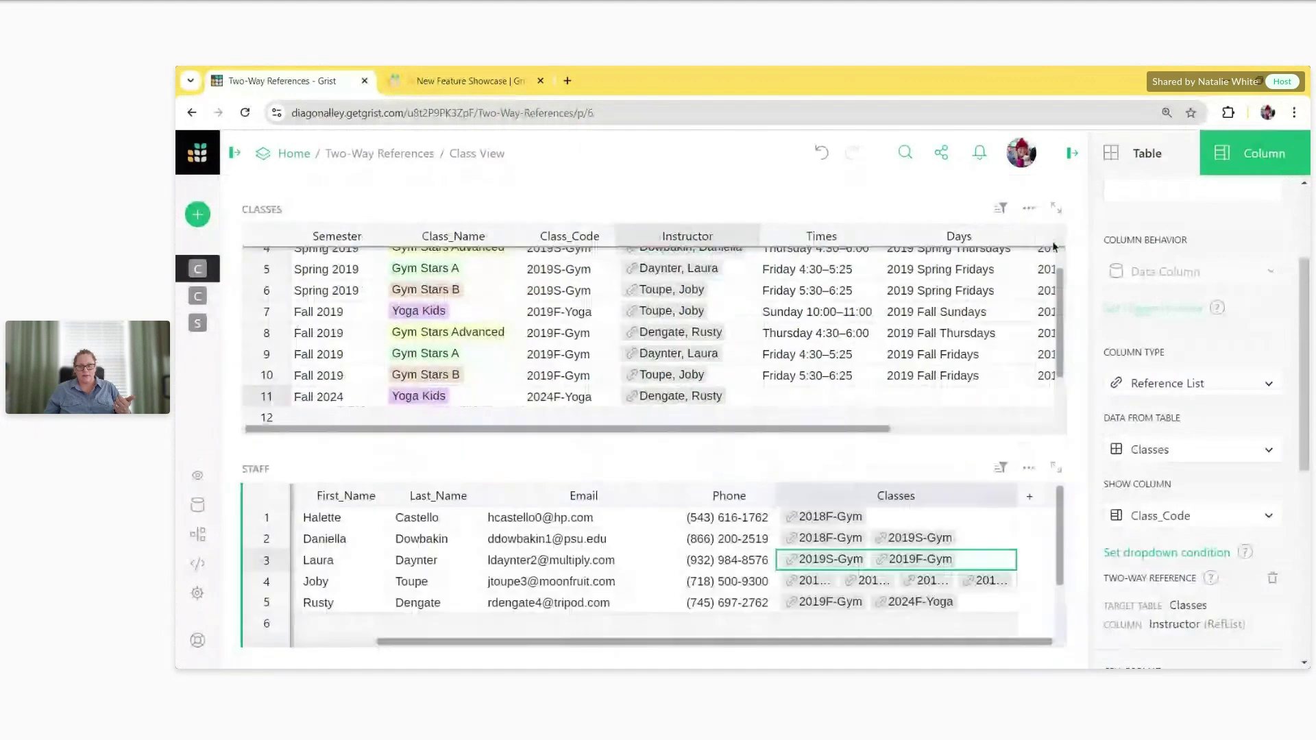
Step: Add 2024F-Yoga to the Classes cell of the third Staff row and widen the Instructor column of the Classes table
double_click(980, 554)
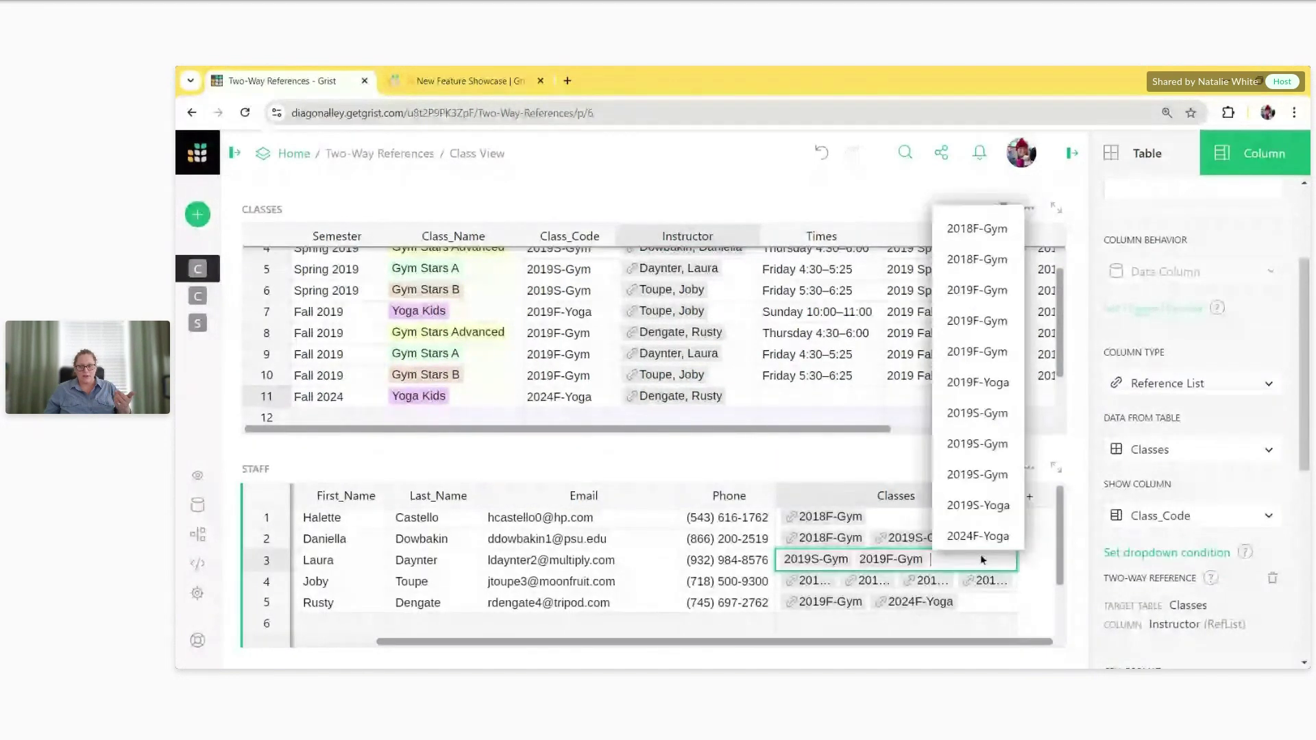
left_click(980, 535)
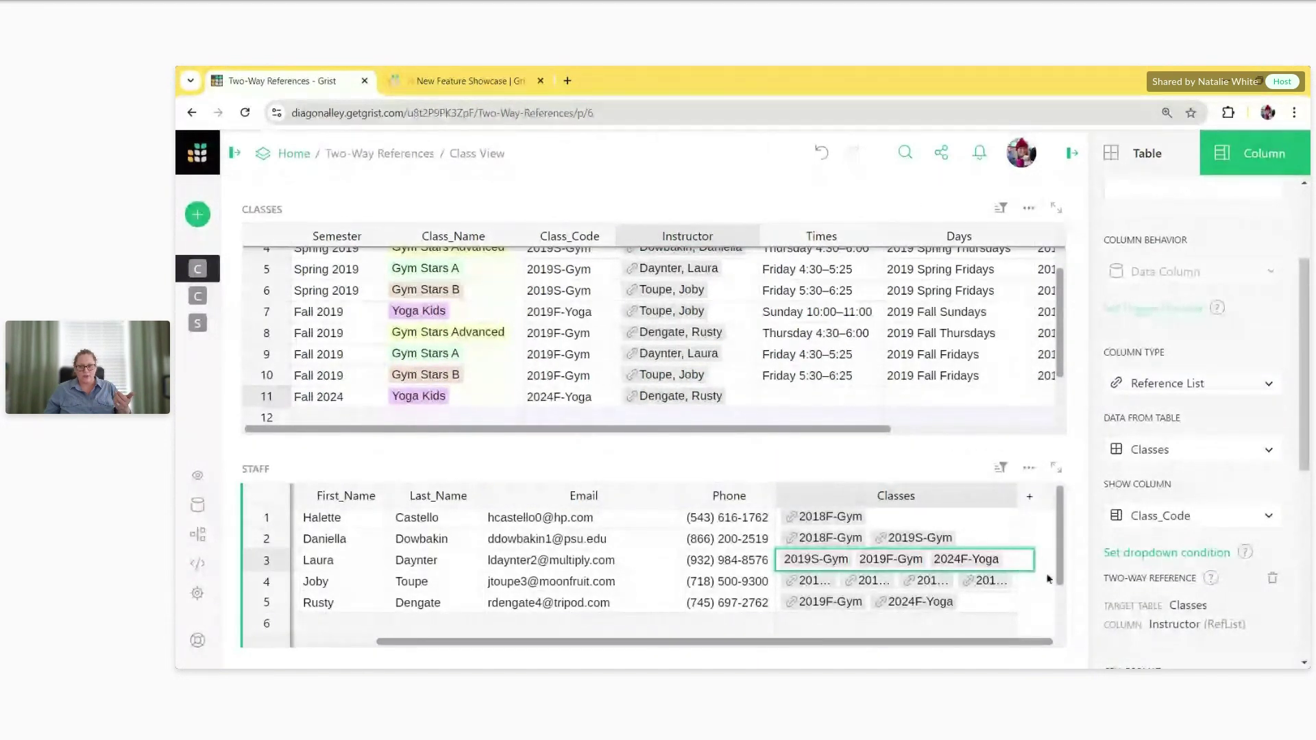
left_click(685, 397)
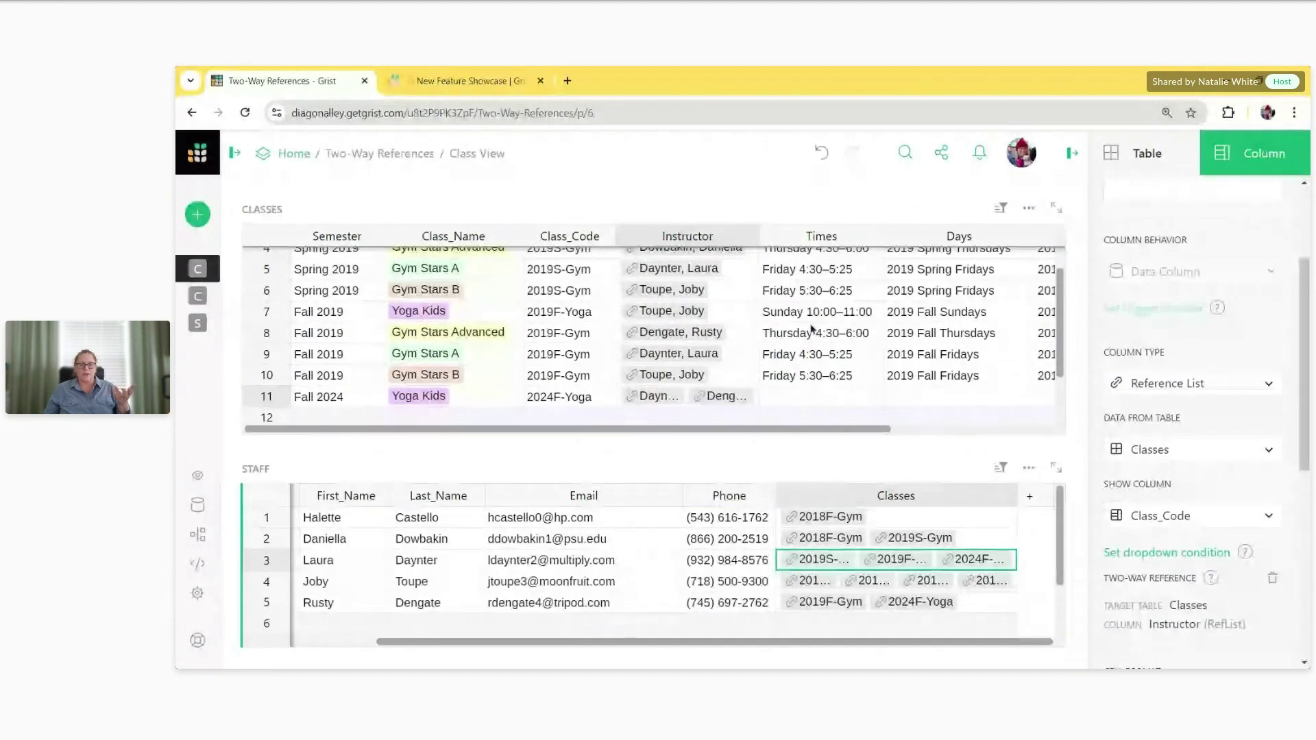
left_click_drag(760, 235, 885, 233)
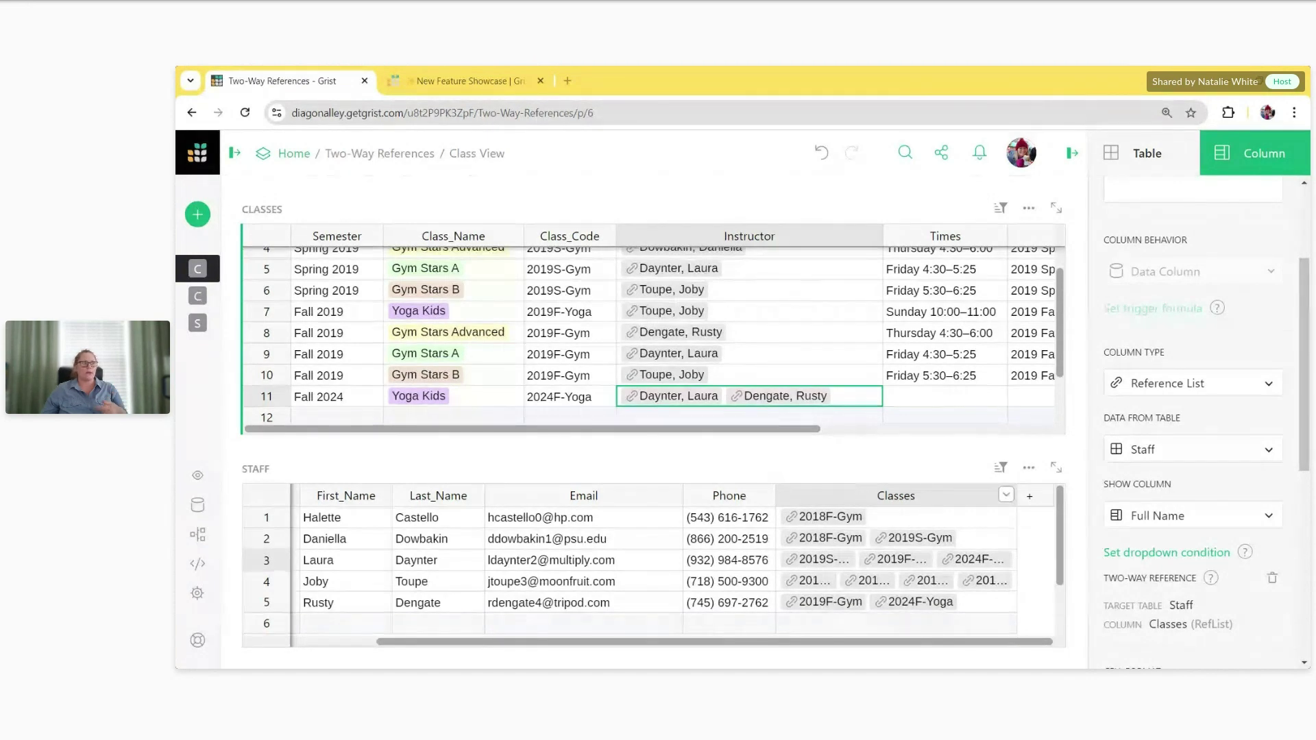
Step: Delete the Classes column from the Staff table
left_click(853, 495)
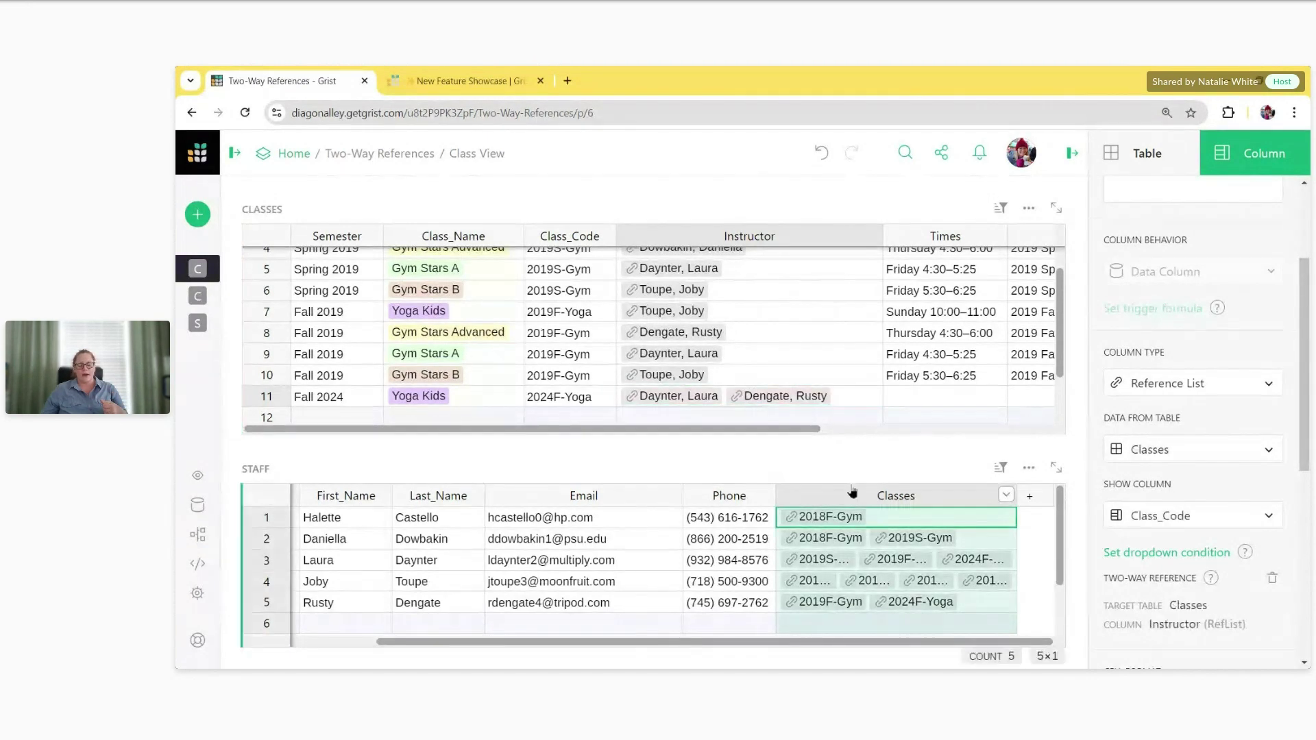
right_click(854, 499)
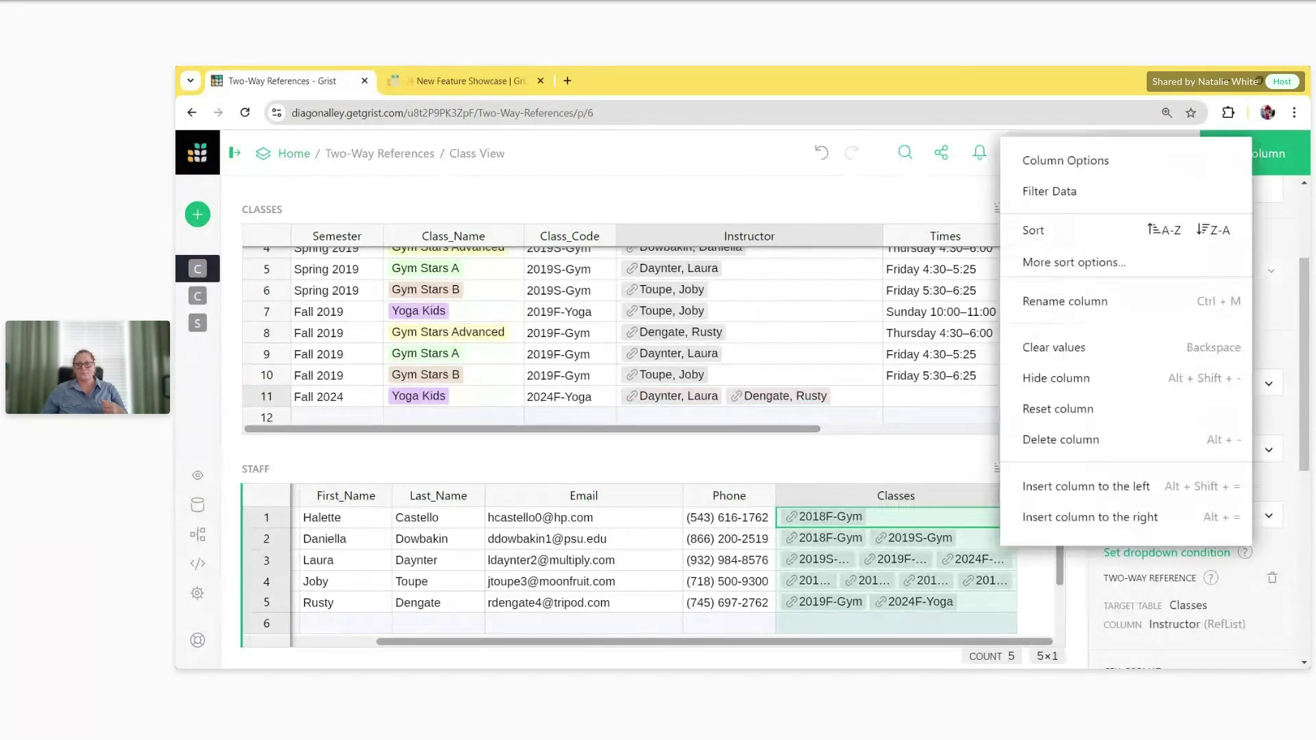
left_click(1086, 452)
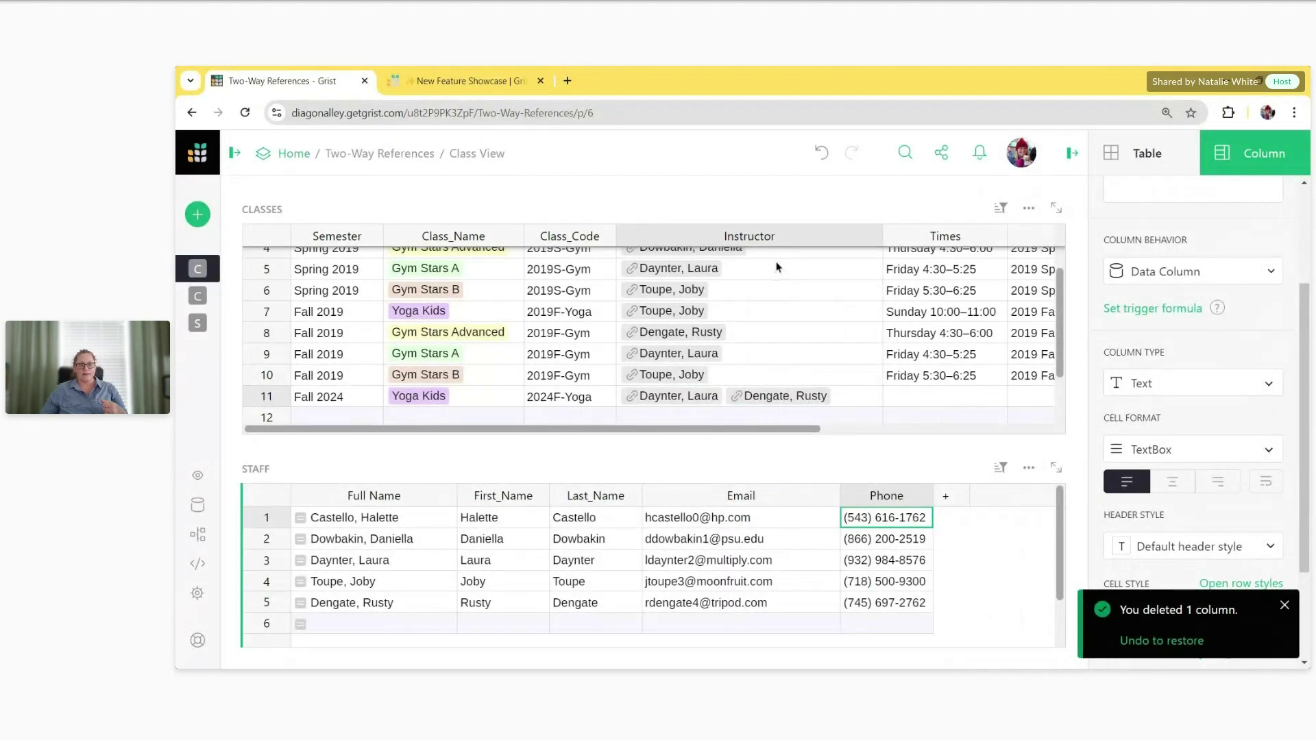
Step: Add a two-way reference to the Instructor column of the Classes table
left_click(785, 245)
scroll(1187, 320, "down", 2)
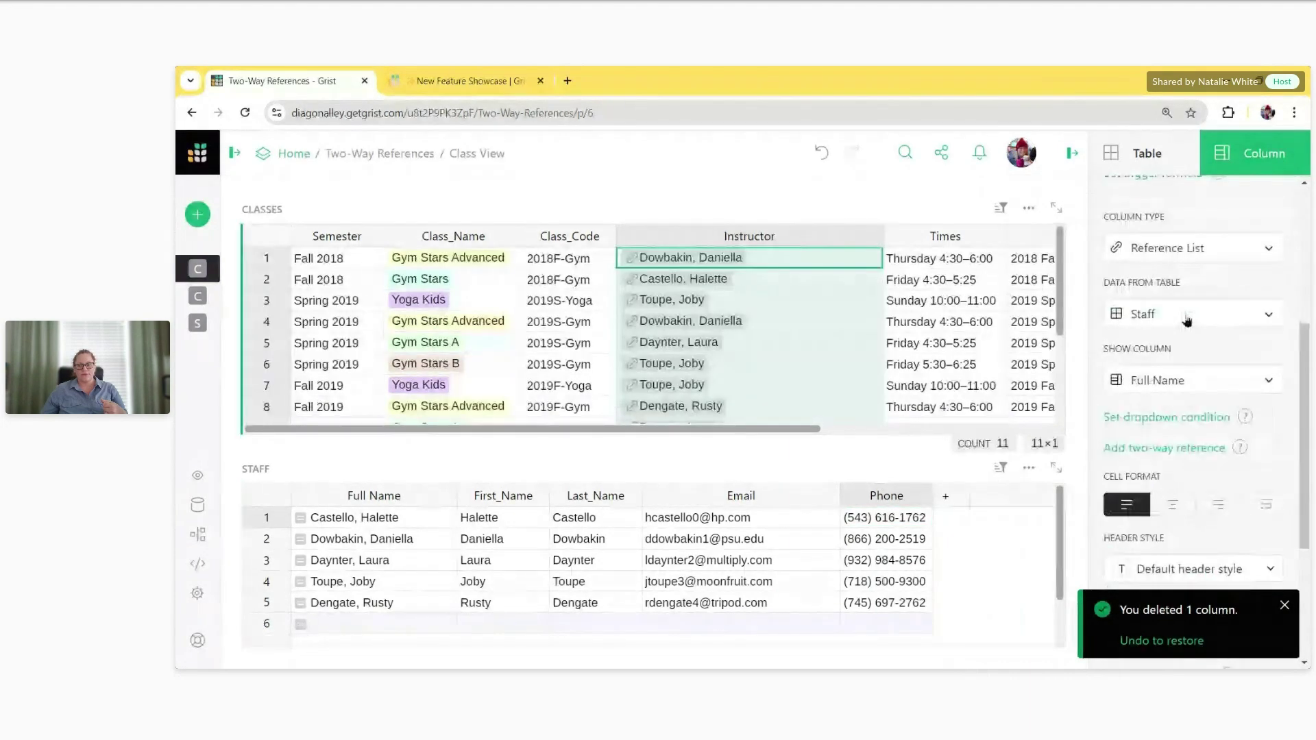
scroll(1187, 321, "down", 2)
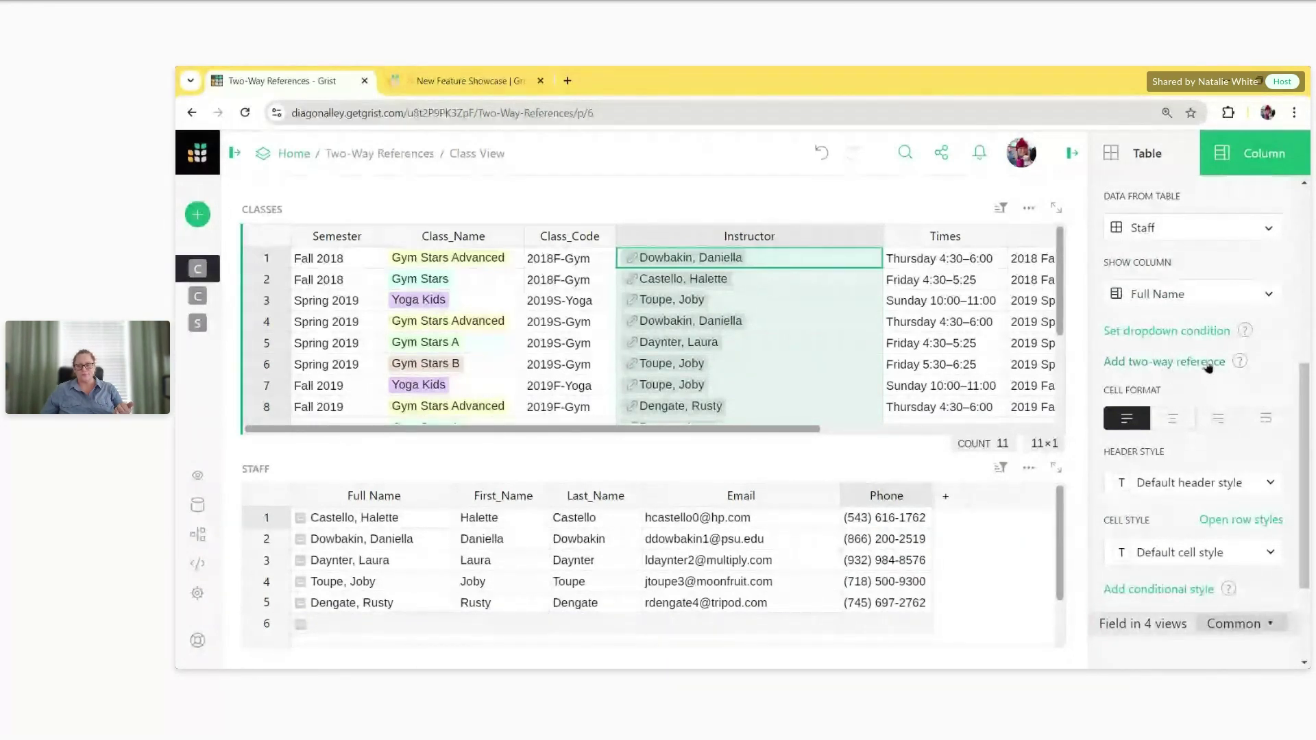
left_click(1190, 369)
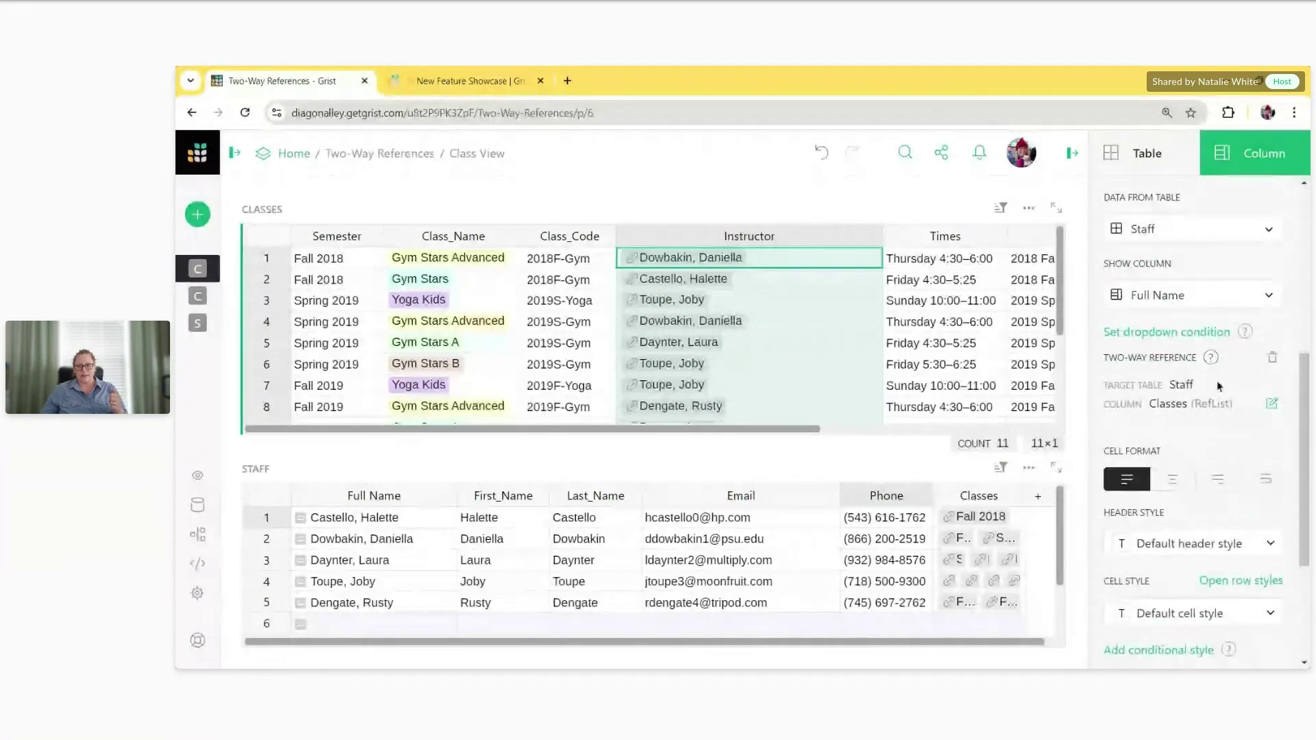
Step: Compare the column type and two-way reference settings of Staff's Classes column and the Classes table's Instructor column
scroll(1216, 381, "up", 2)
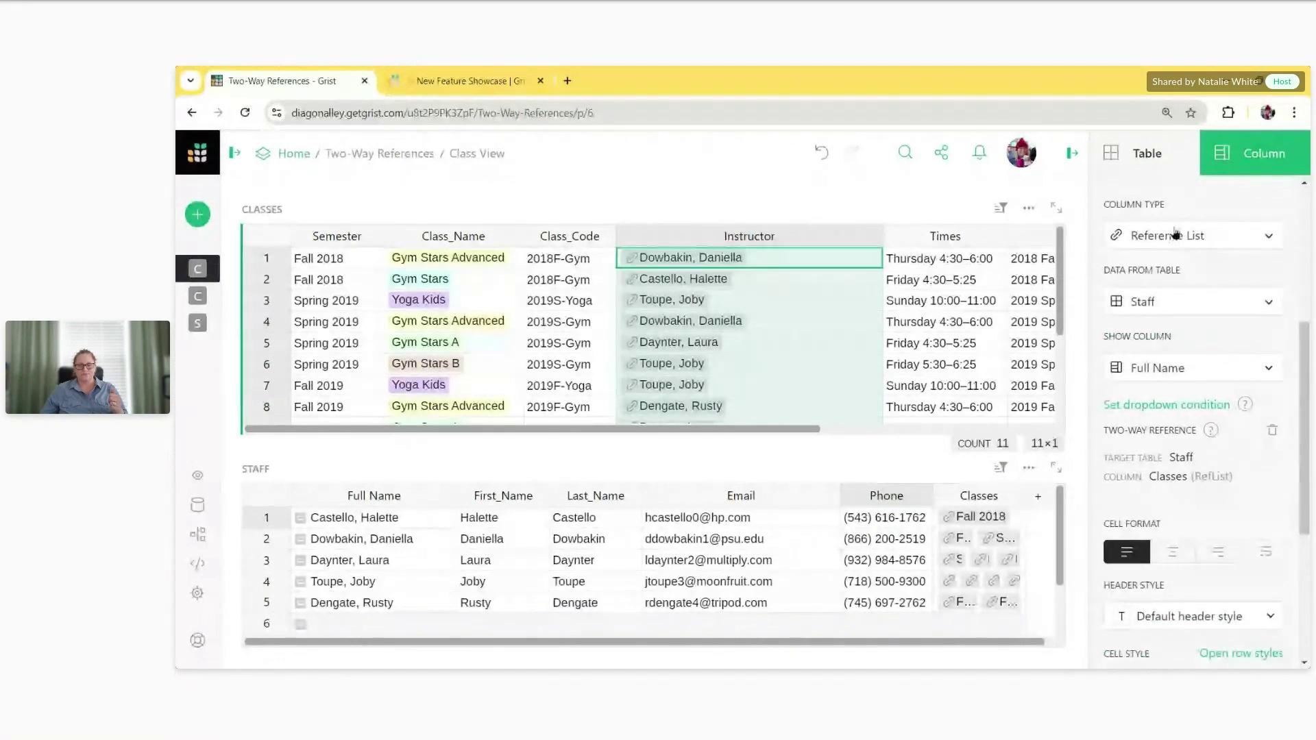
left_click(971, 497)
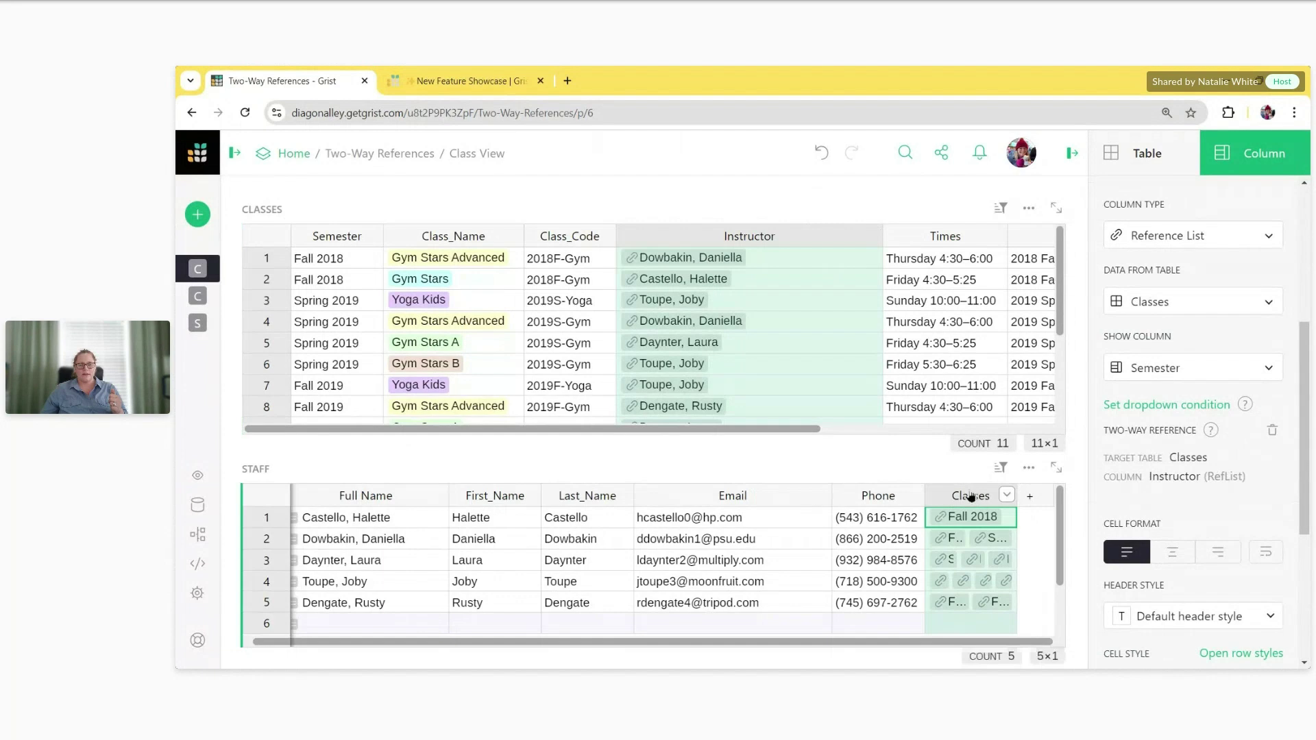
double_click(754, 236)
key("Escape")
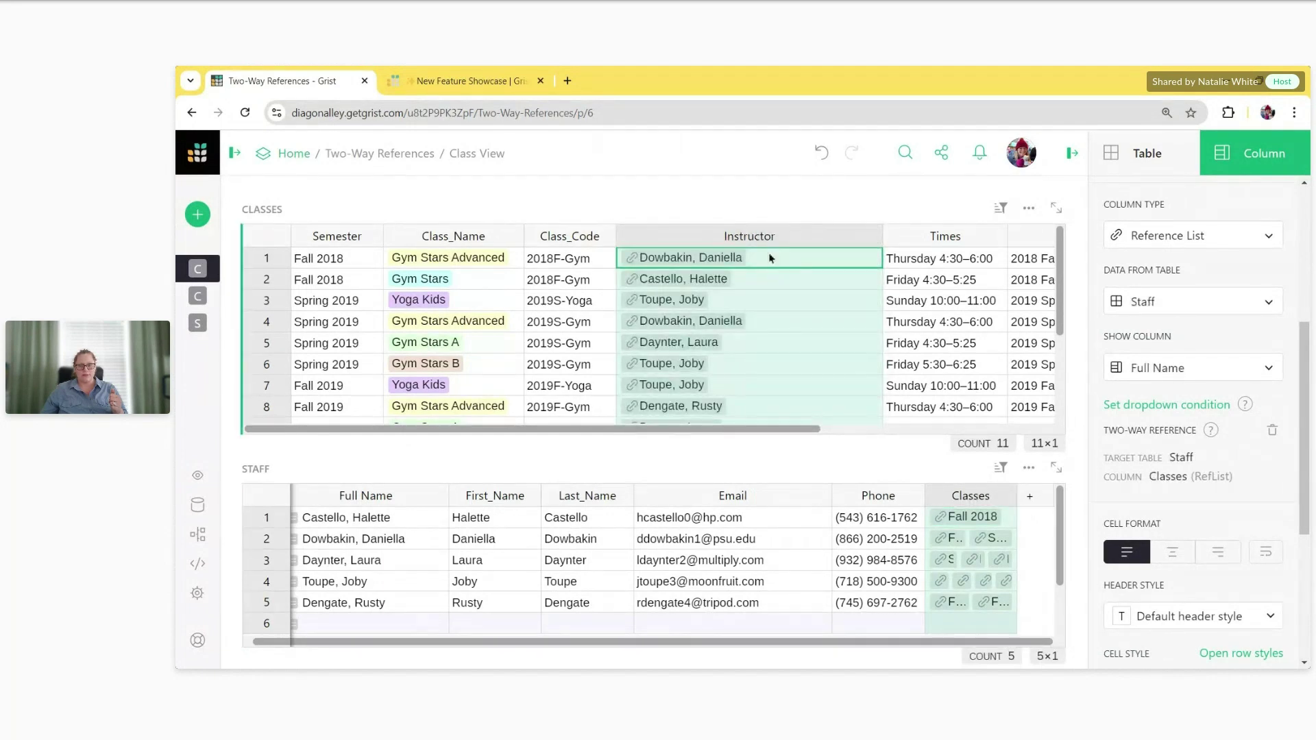
left_click(770, 256)
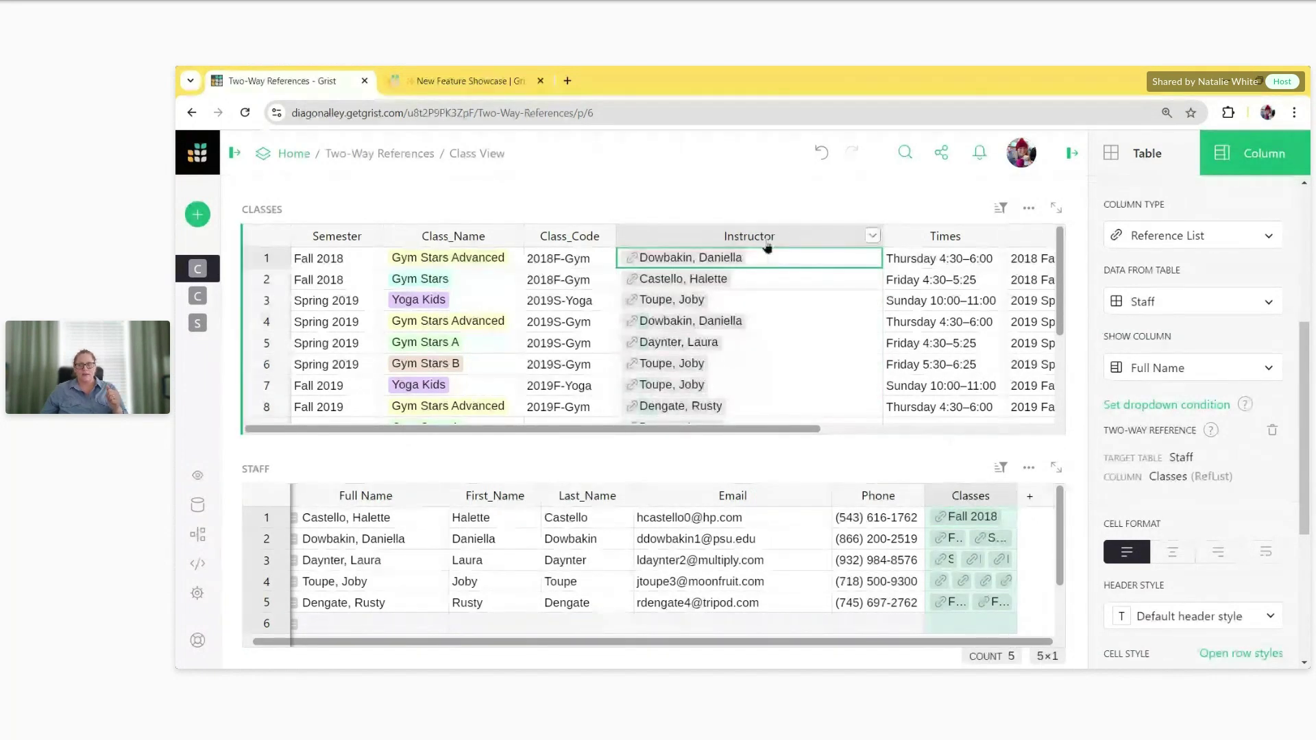
Step: Delete the Classes column from the Staff table, undo the deletion and select the column's first cell
right_click(972, 495)
key("Escape")
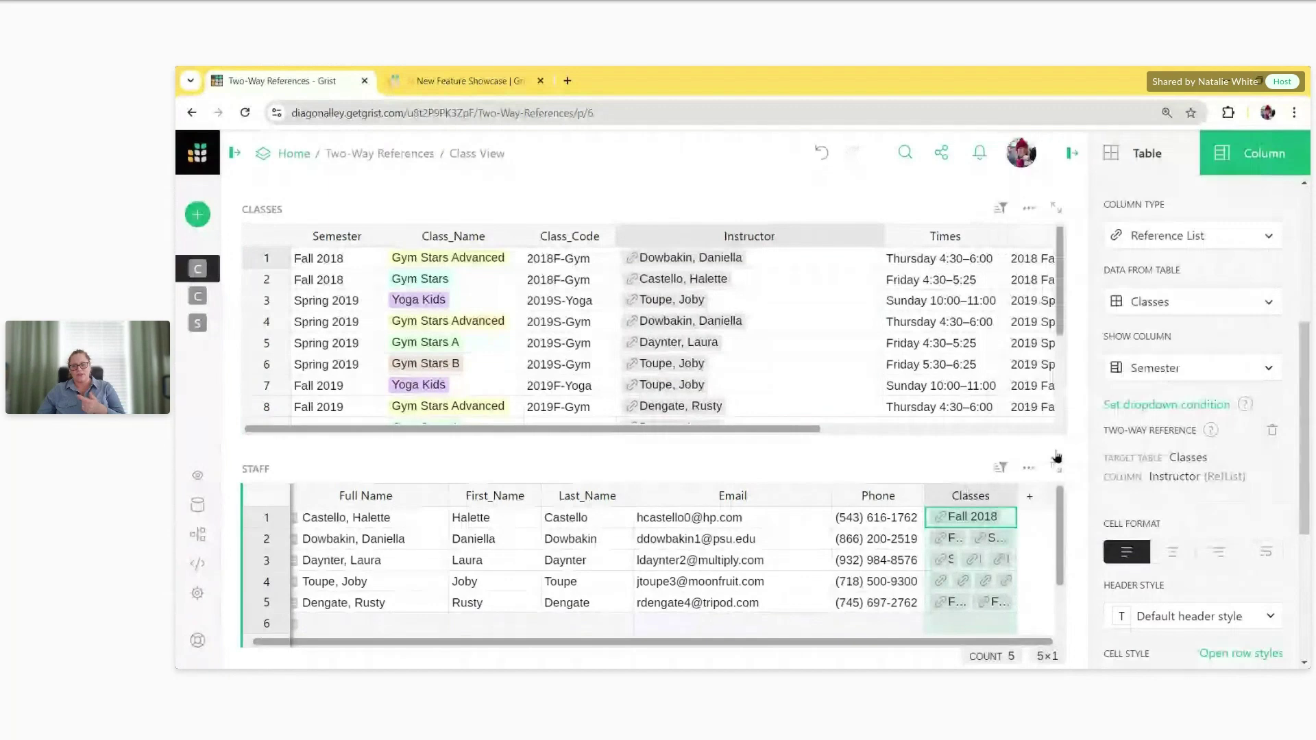
key("alt+minus")
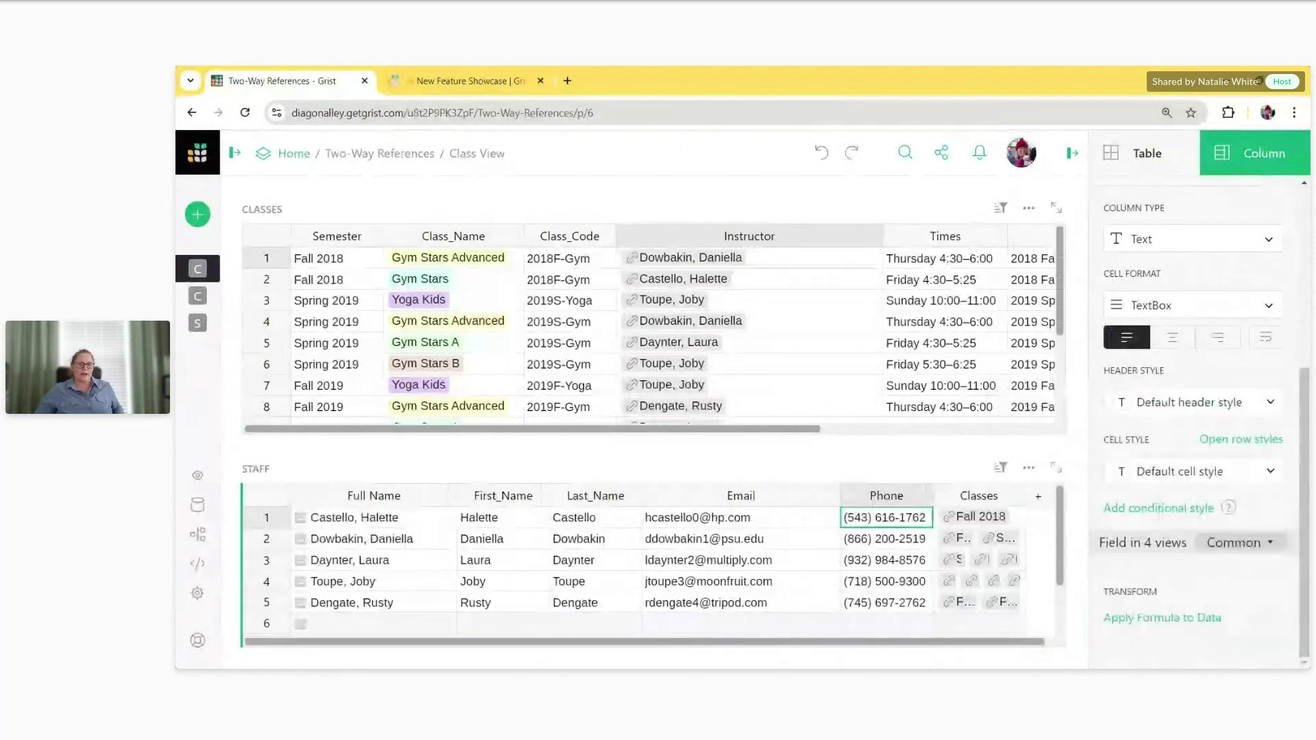
key("ctrl+z")
key("Right")
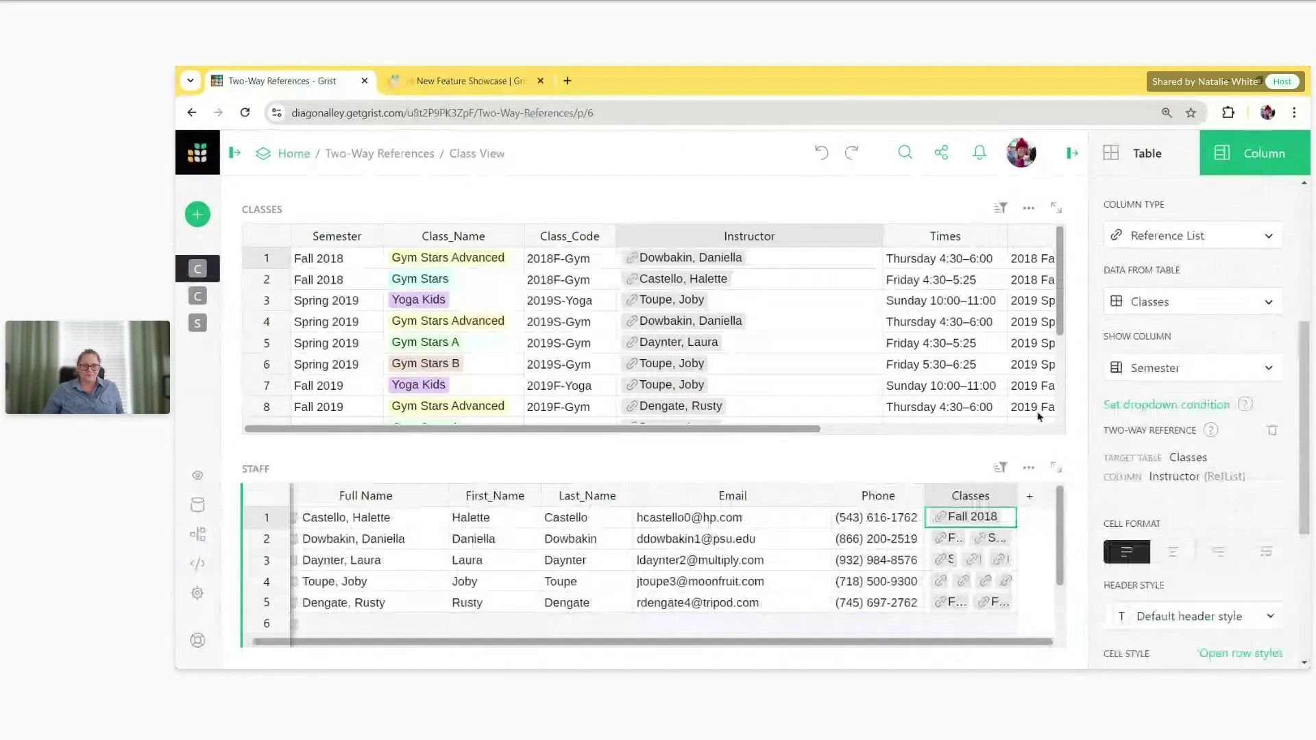
Step: Delete the two-way reference from the Instructor column's settings, removing the Classes column from the Staff table
left_click(784, 239)
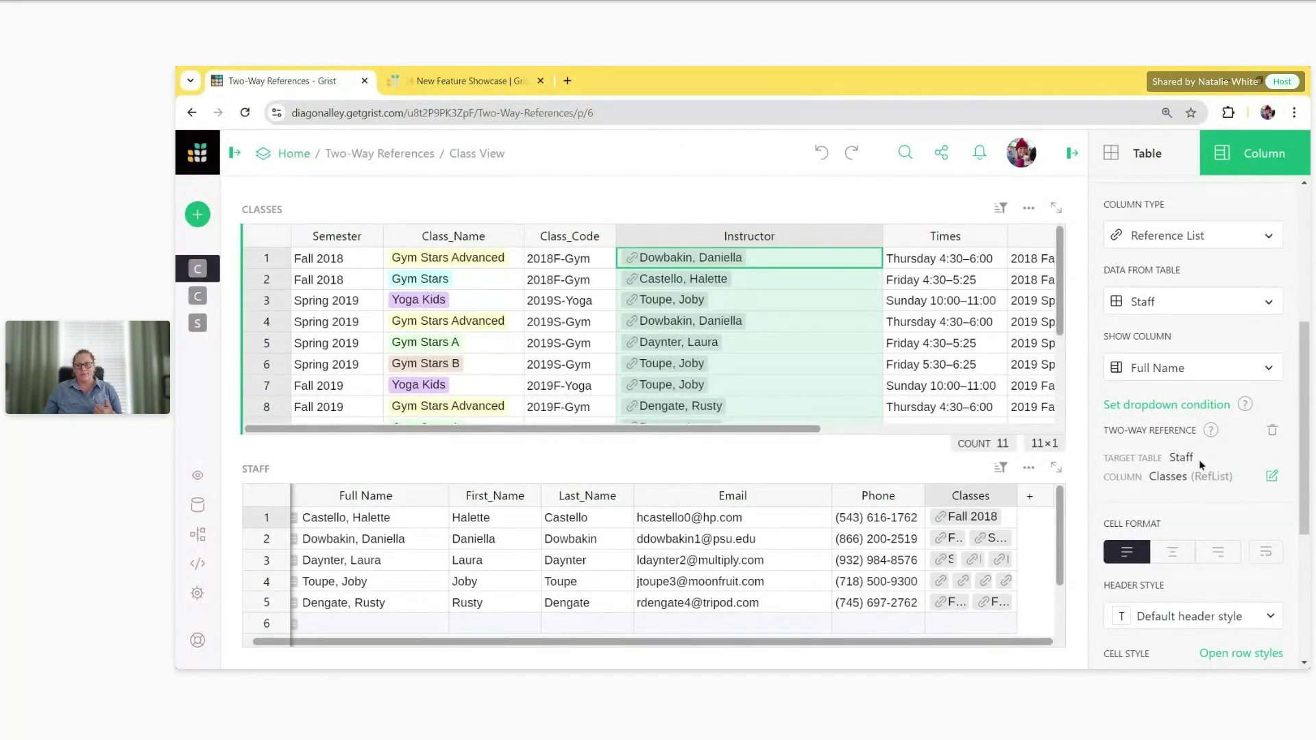
left_click(1272, 439)
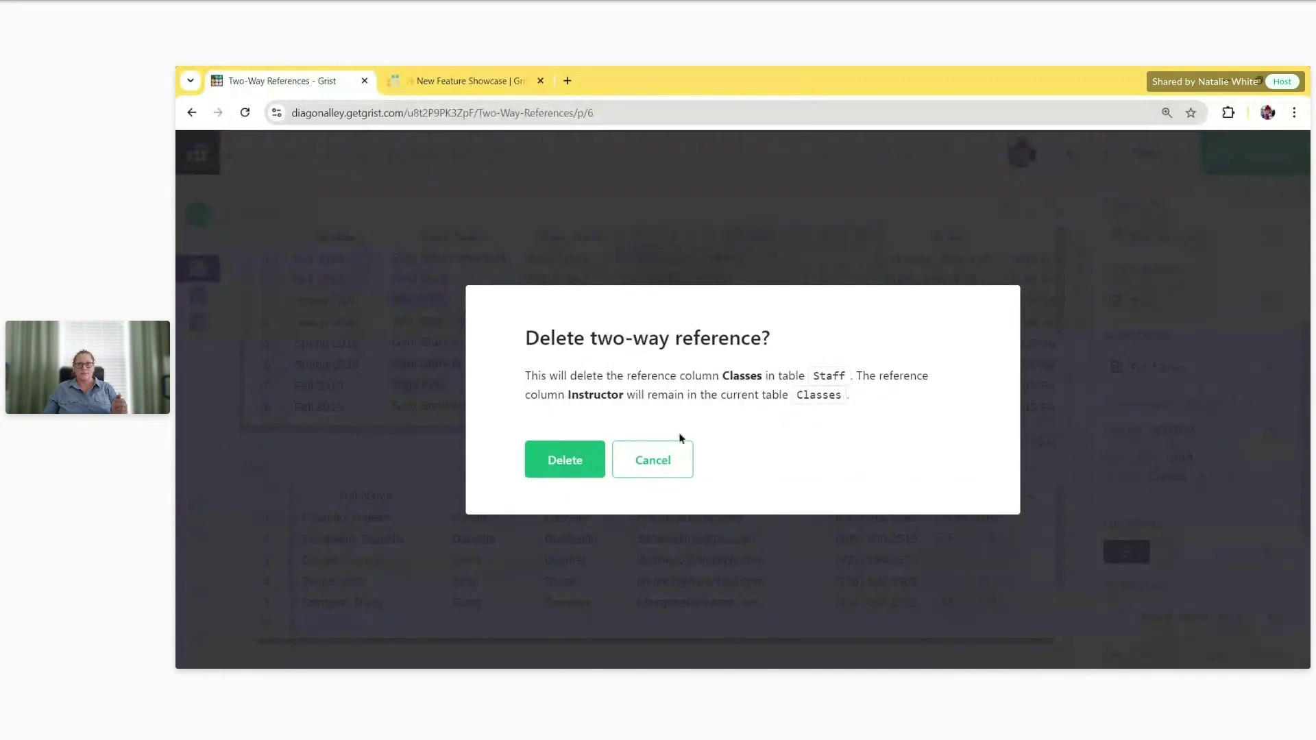
left_click(553, 458)
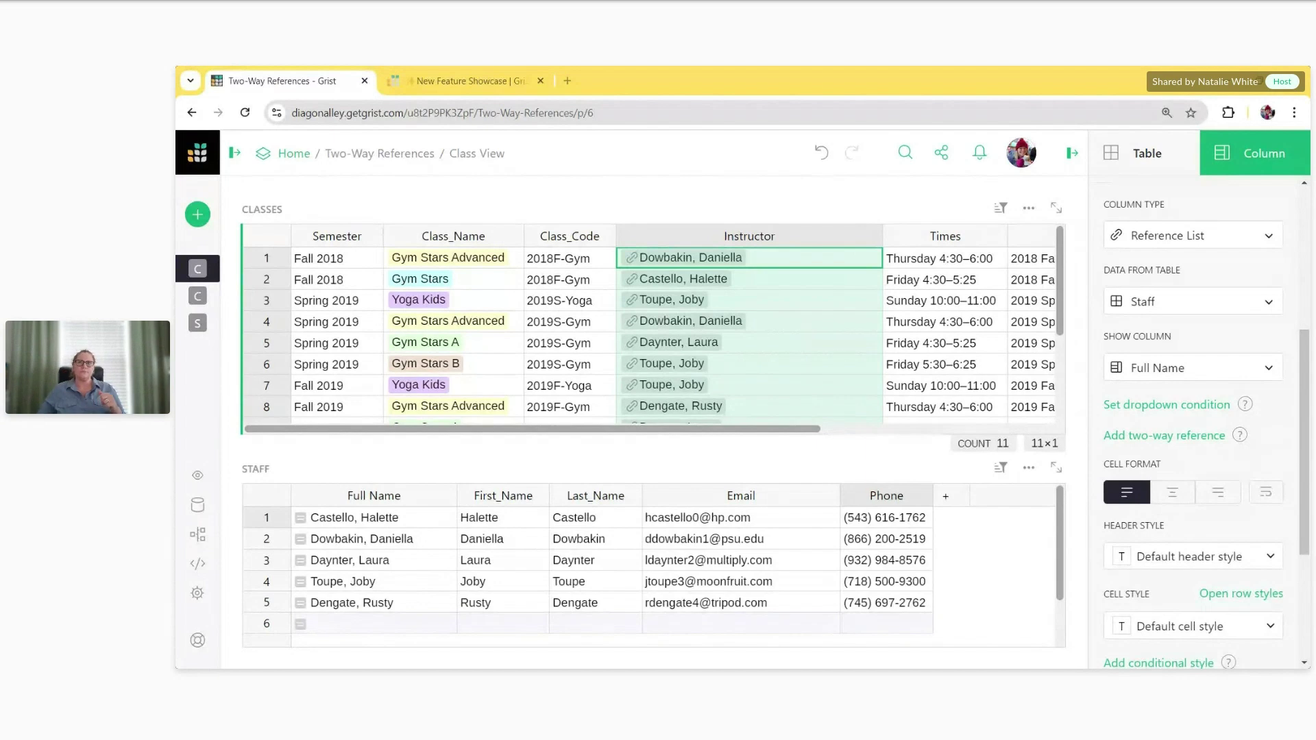
left_click(878, 467)
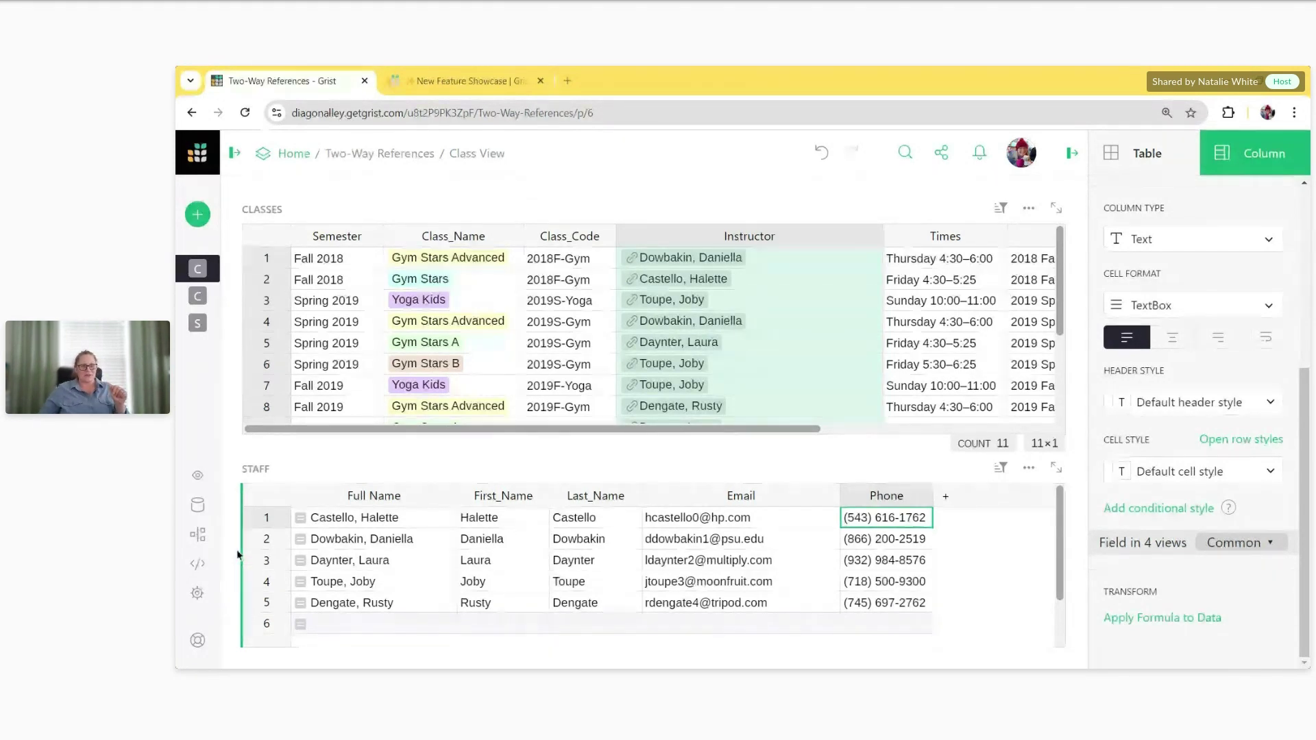
Step: Run the formula timer on the Investment Research document with the Time reload option
mouse_move(202, 486)
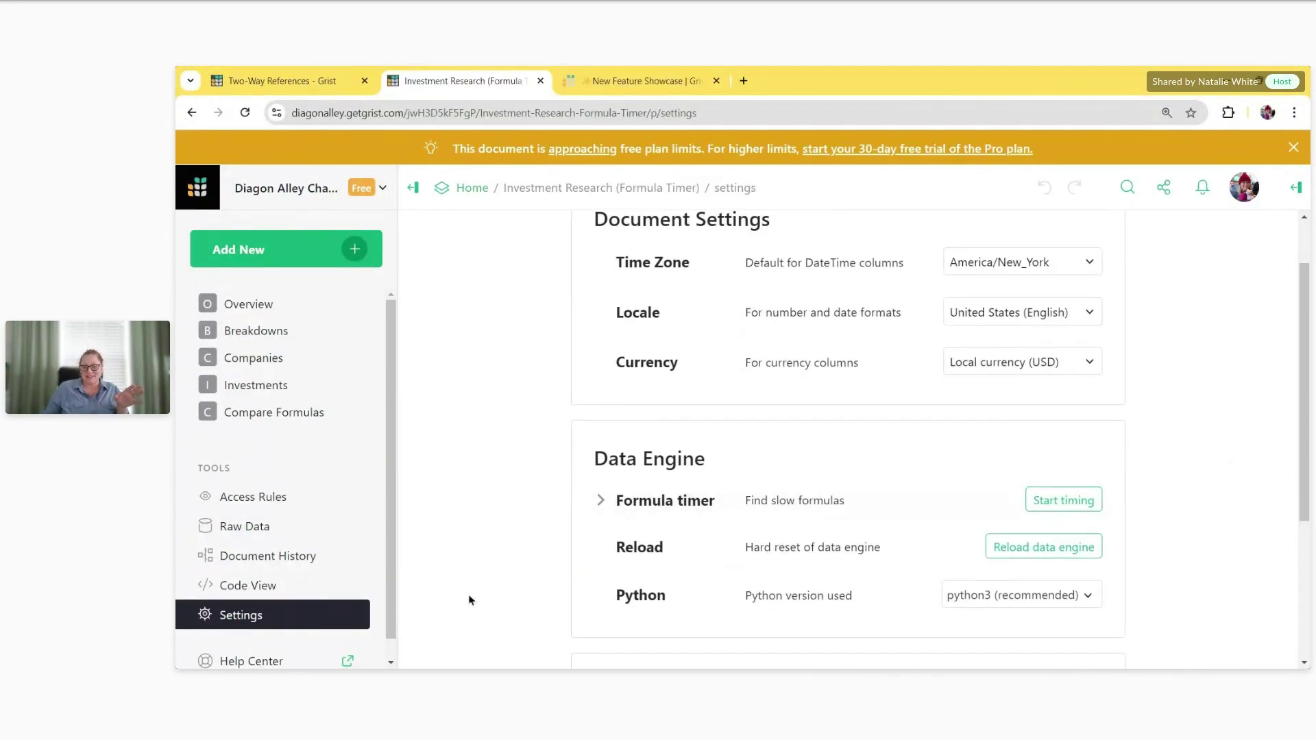
left_click(1045, 502)
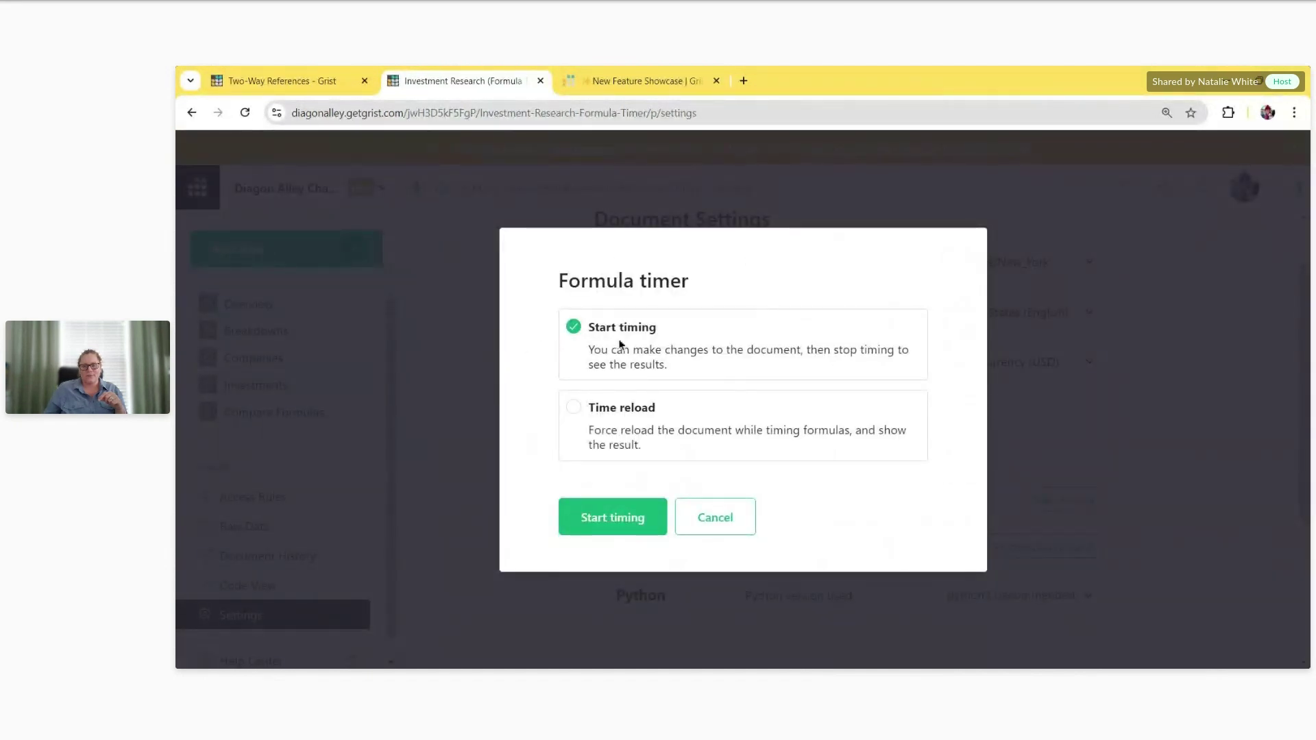
left_click(653, 430)
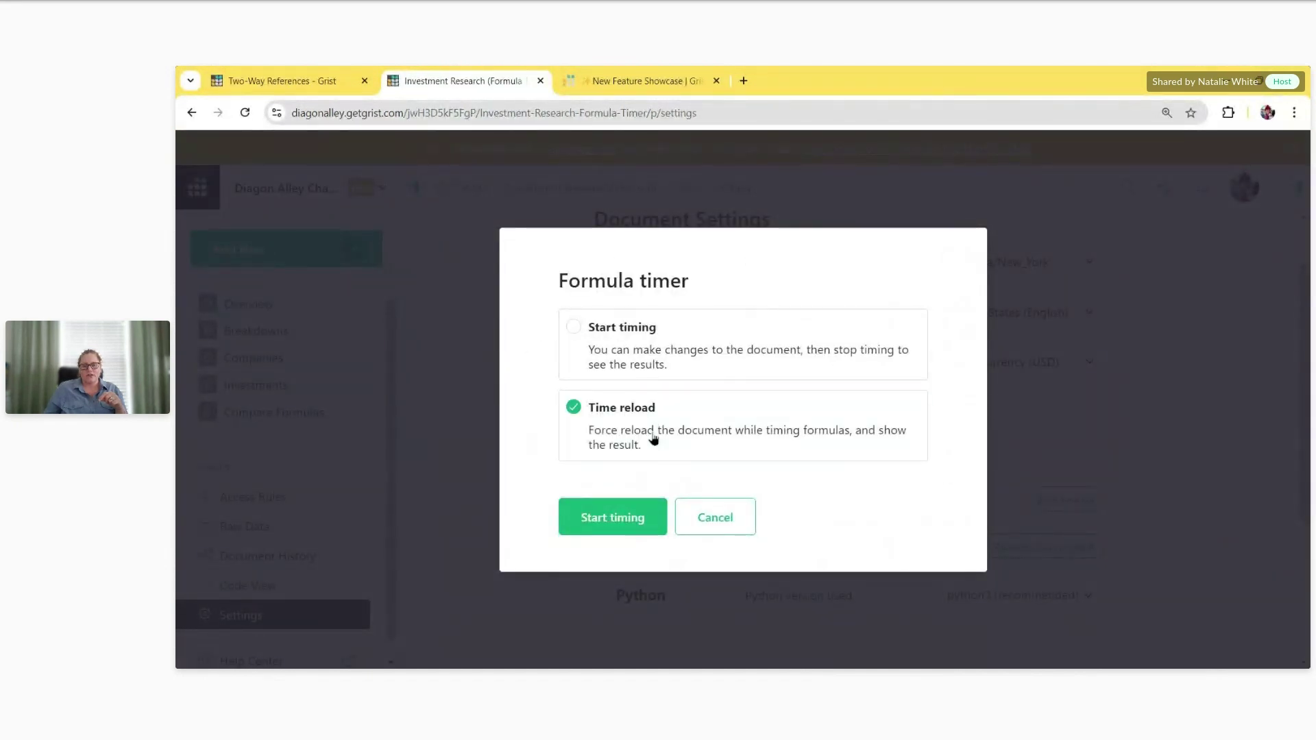
left_click(604, 516)
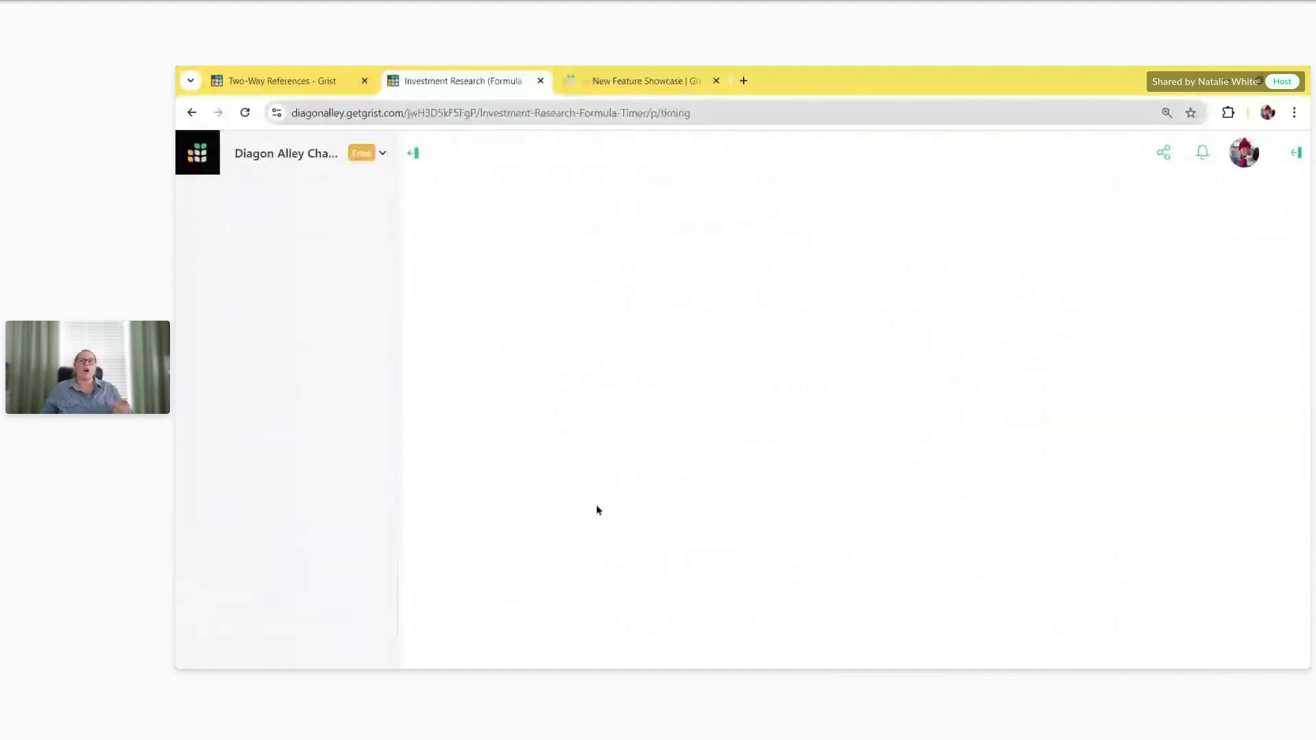
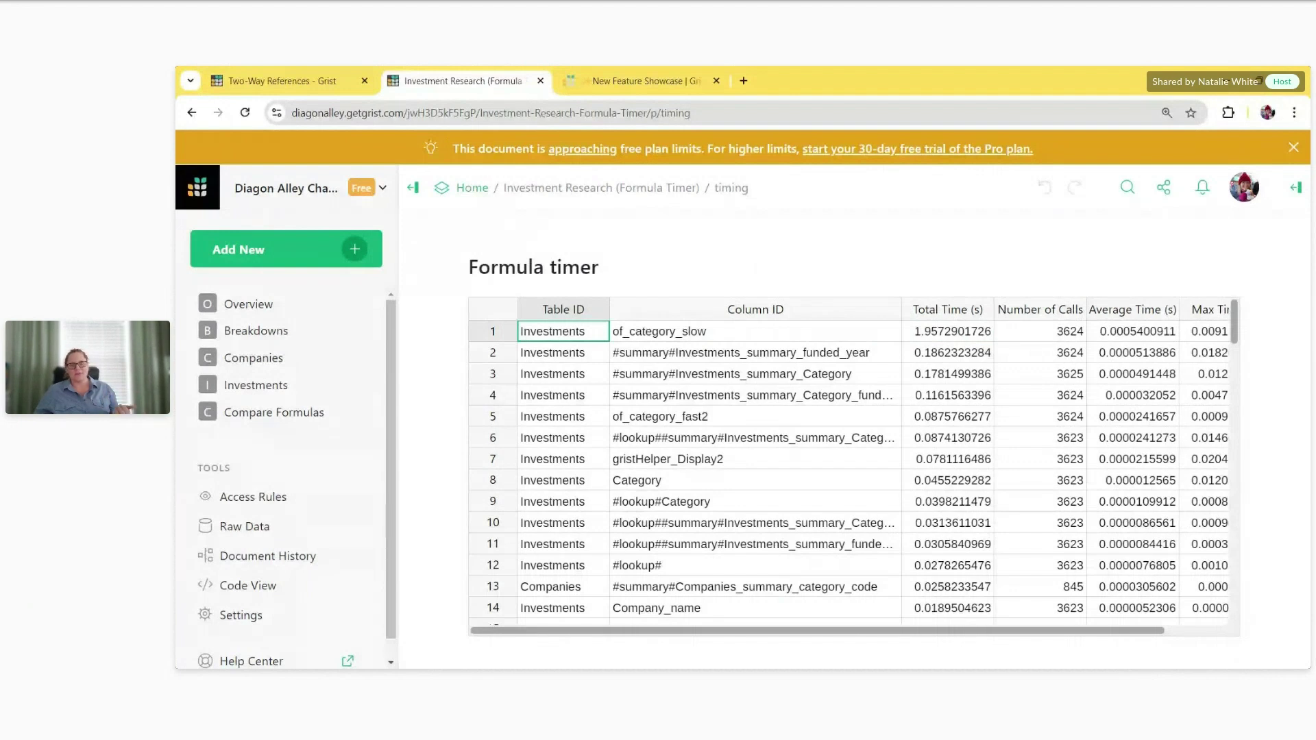
Step: Examine the table ID, column ID and total time in the first row of the formula timer results
left_click(678, 338)
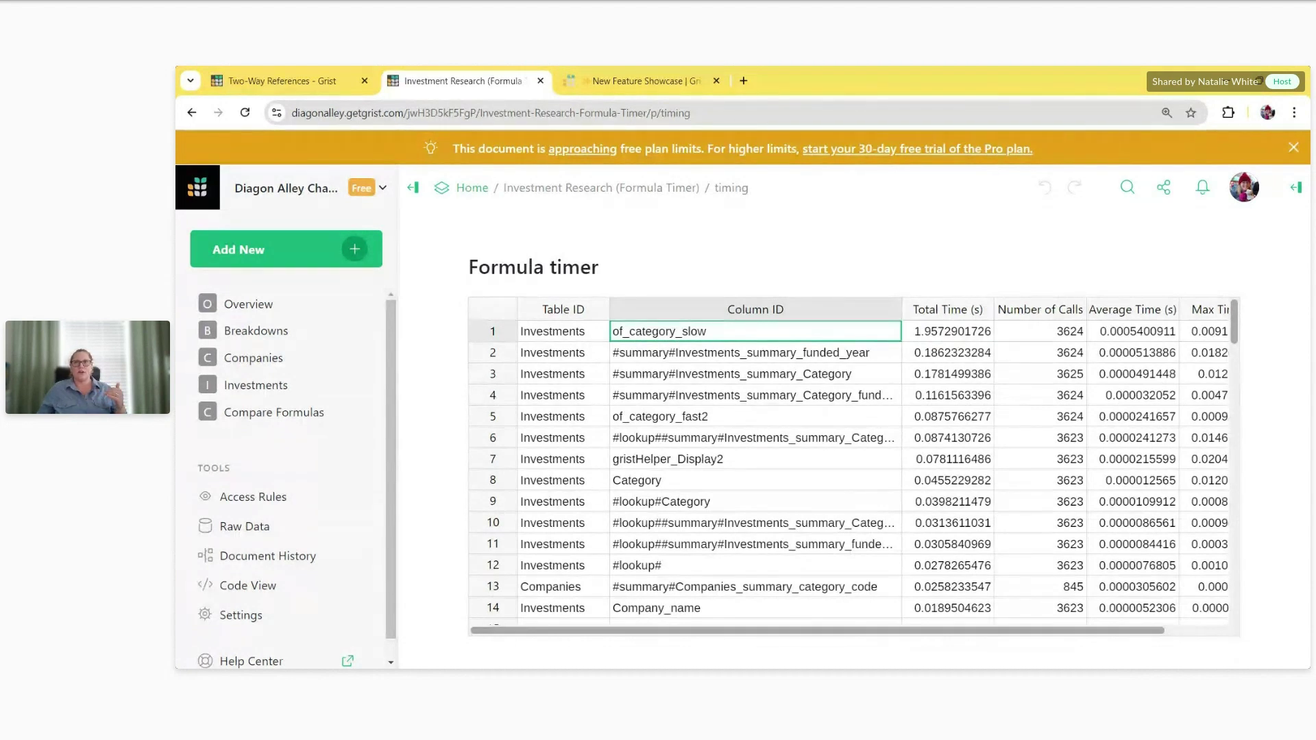
left_click(602, 335)
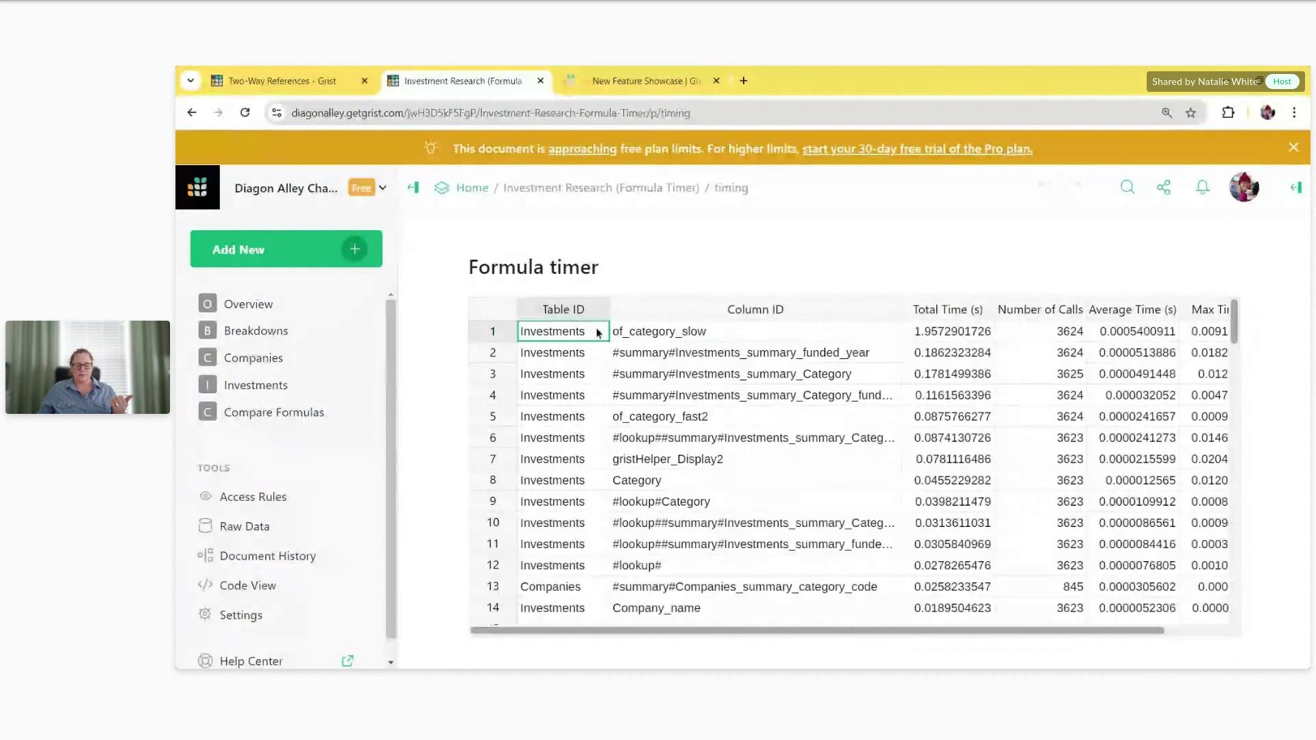
left_click(660, 336)
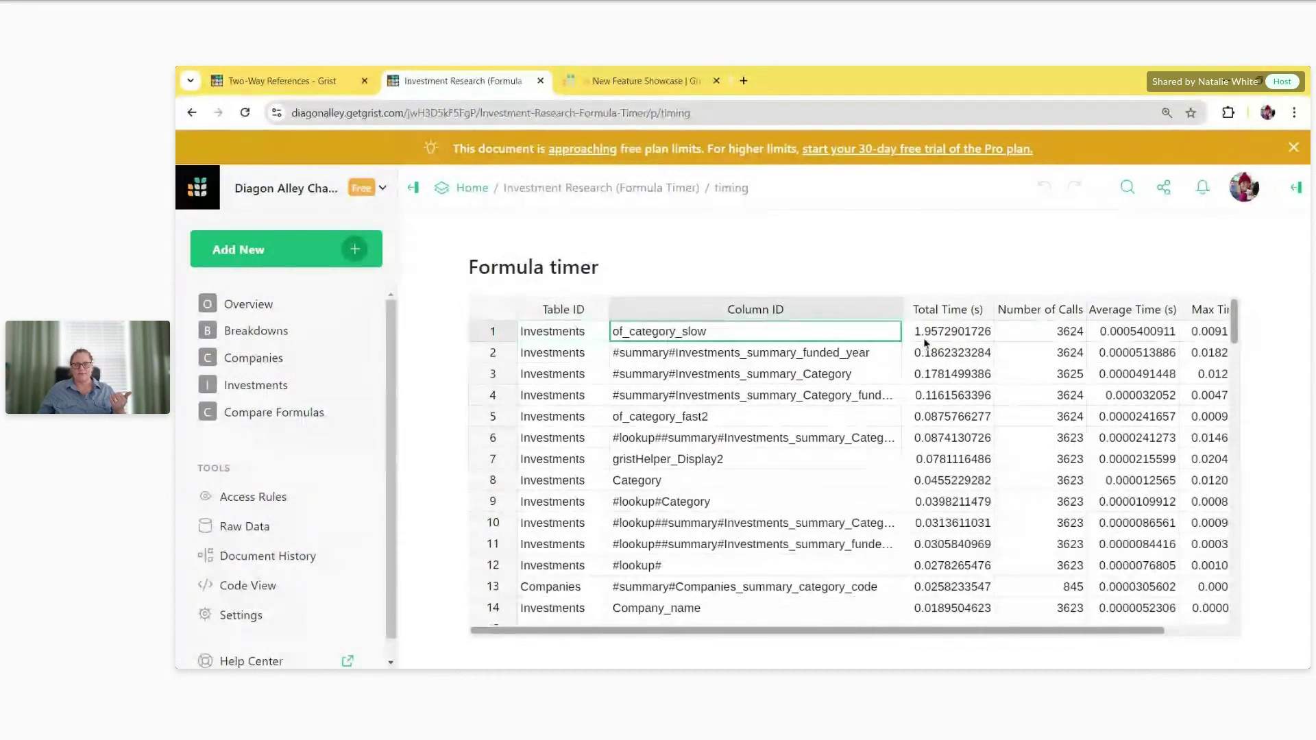
left_click(925, 340)
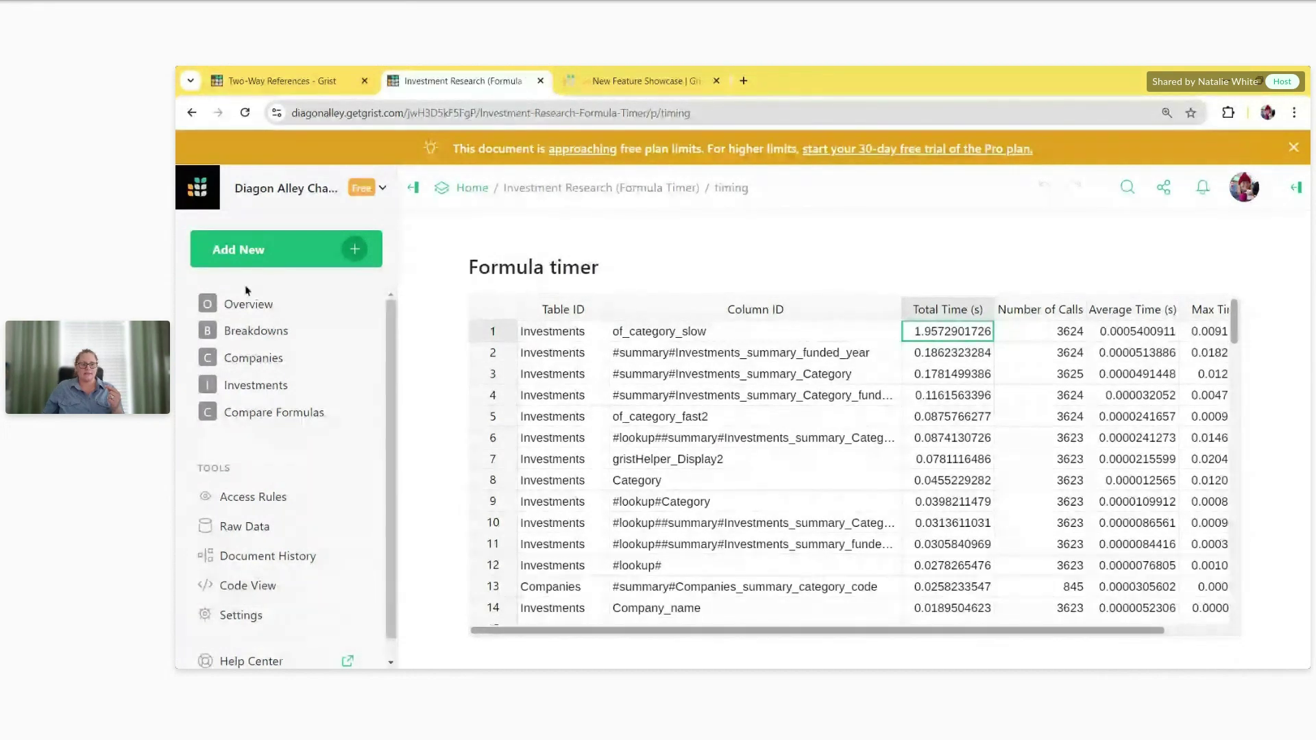
Step: Return to the document settings and locate the Formula timer in the Data Engine section
left_click(266, 616)
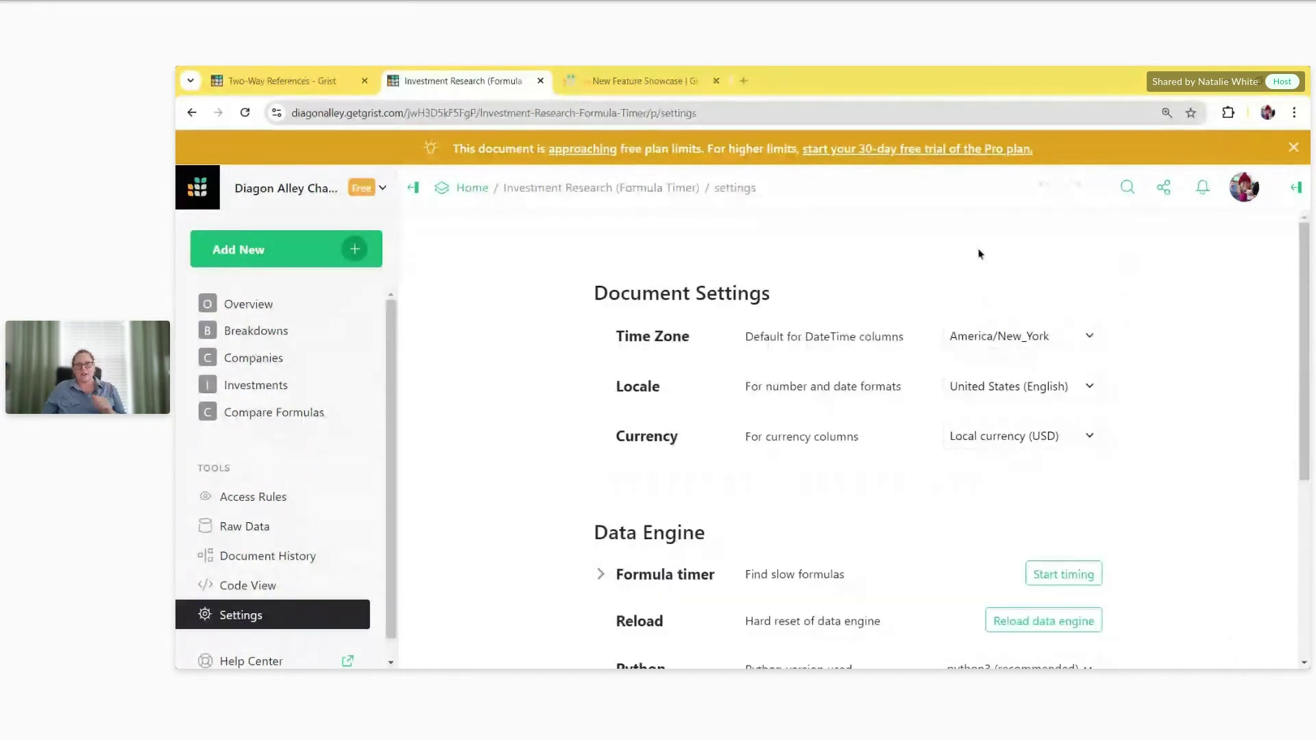
scroll(979, 259, "down", 1)
scroll(979, 413, "down", 1)
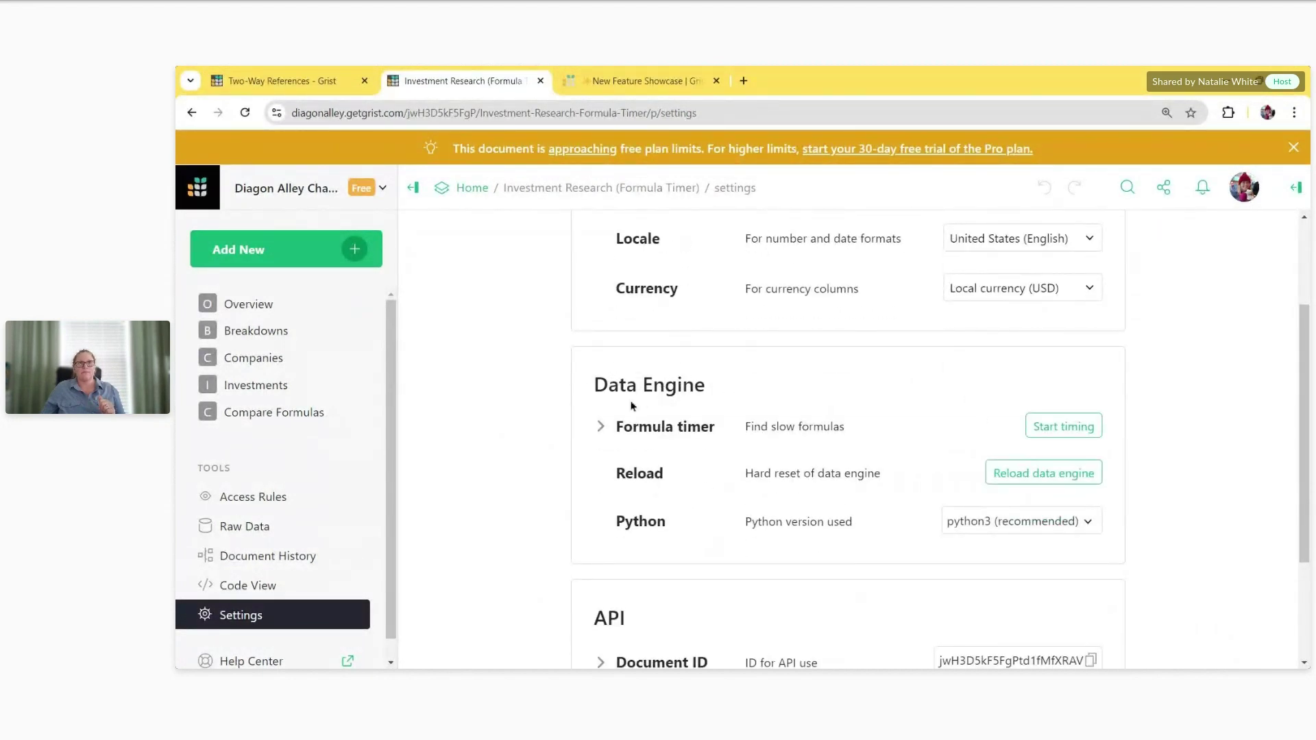
left_click(1090, 439)
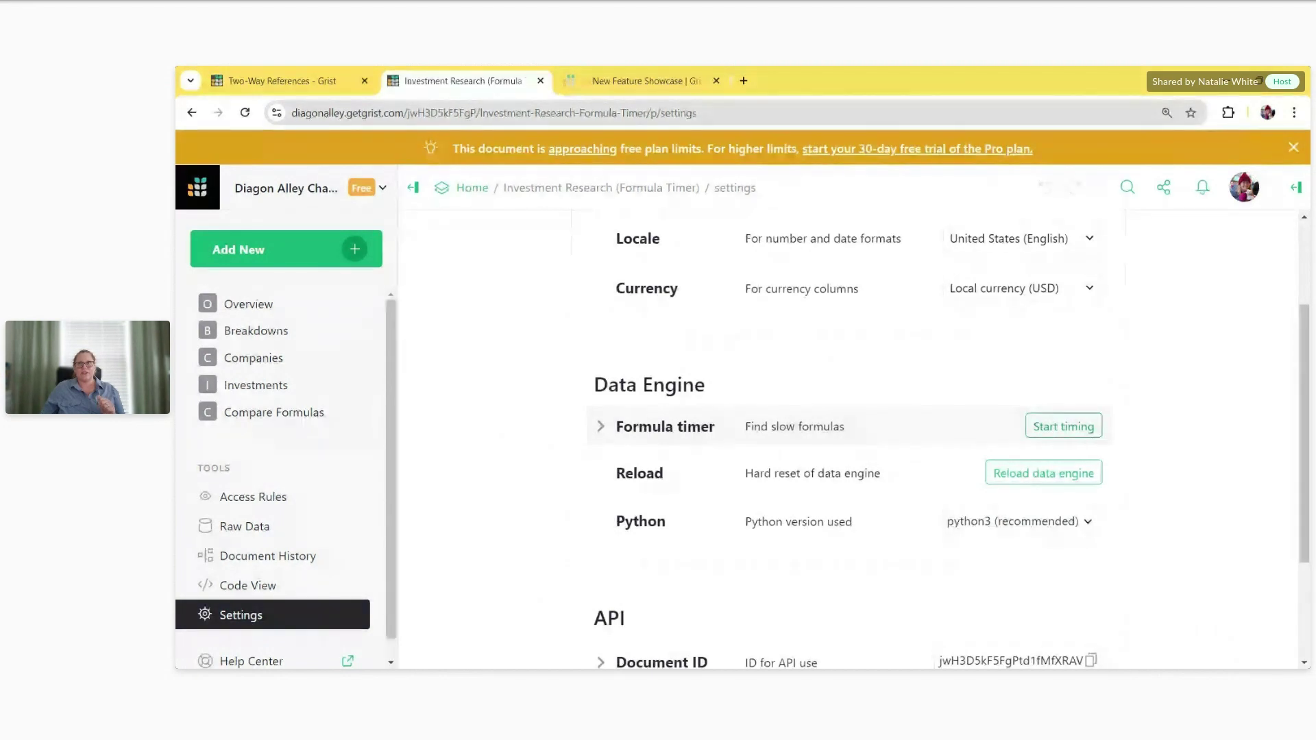